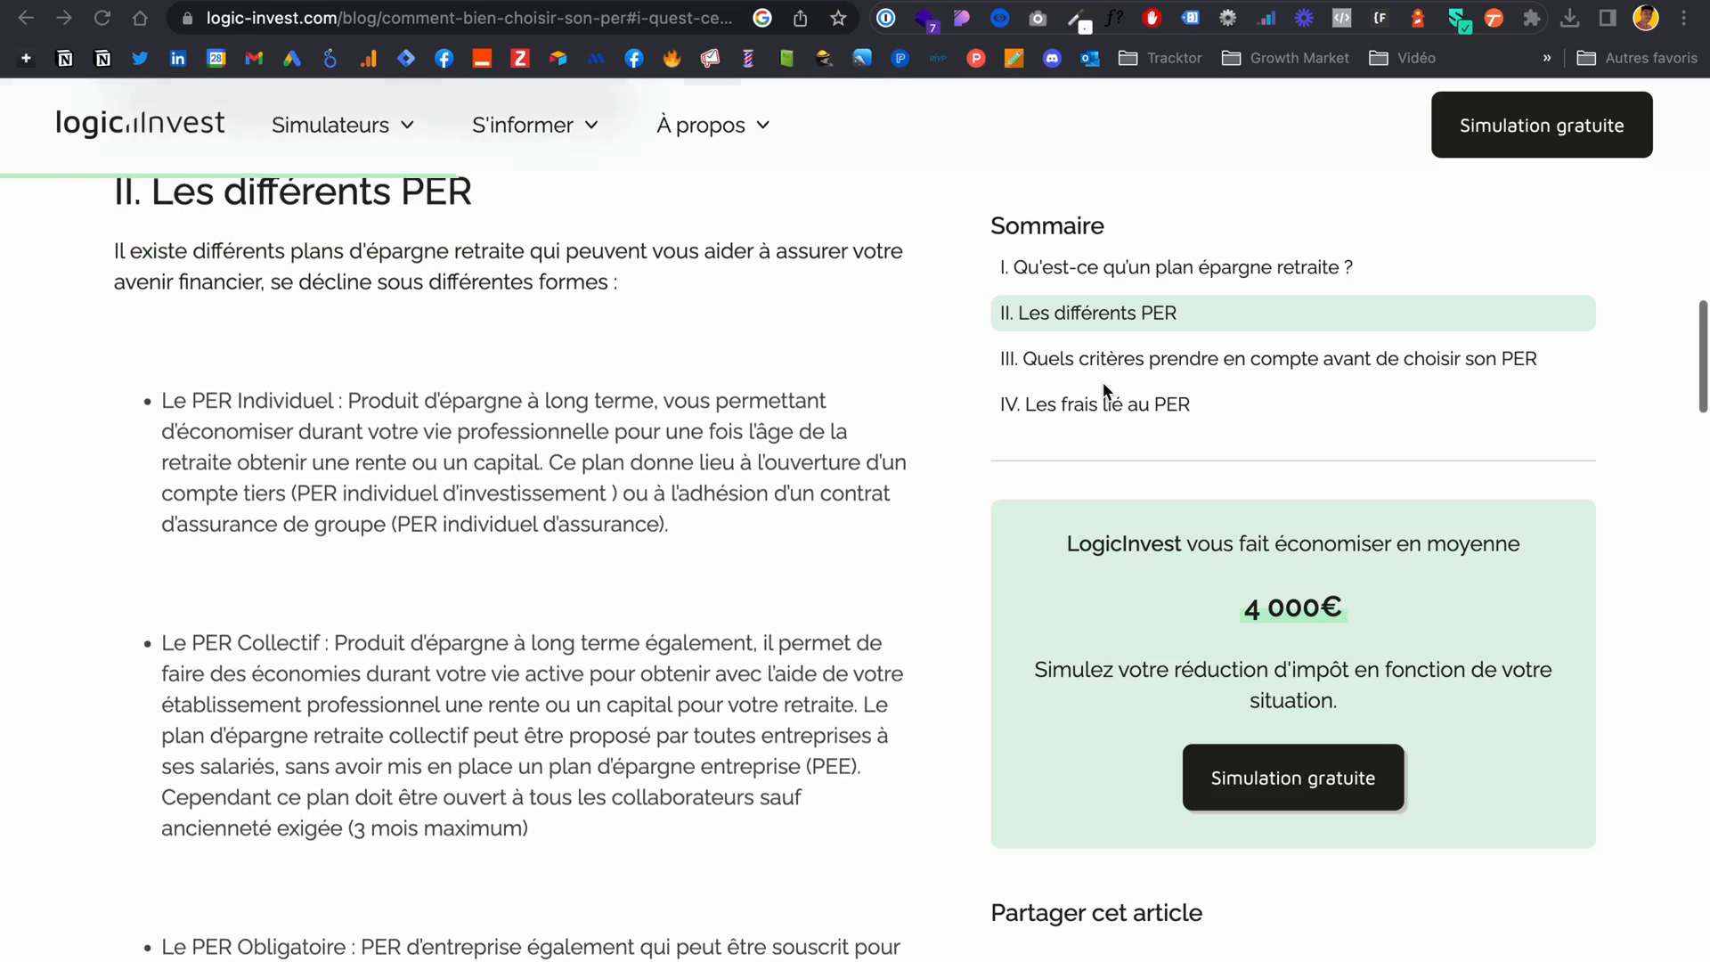
Try the example article's table of contents by jumping to the section "II. Les différents PER" and look over the page
click(1033, 313)
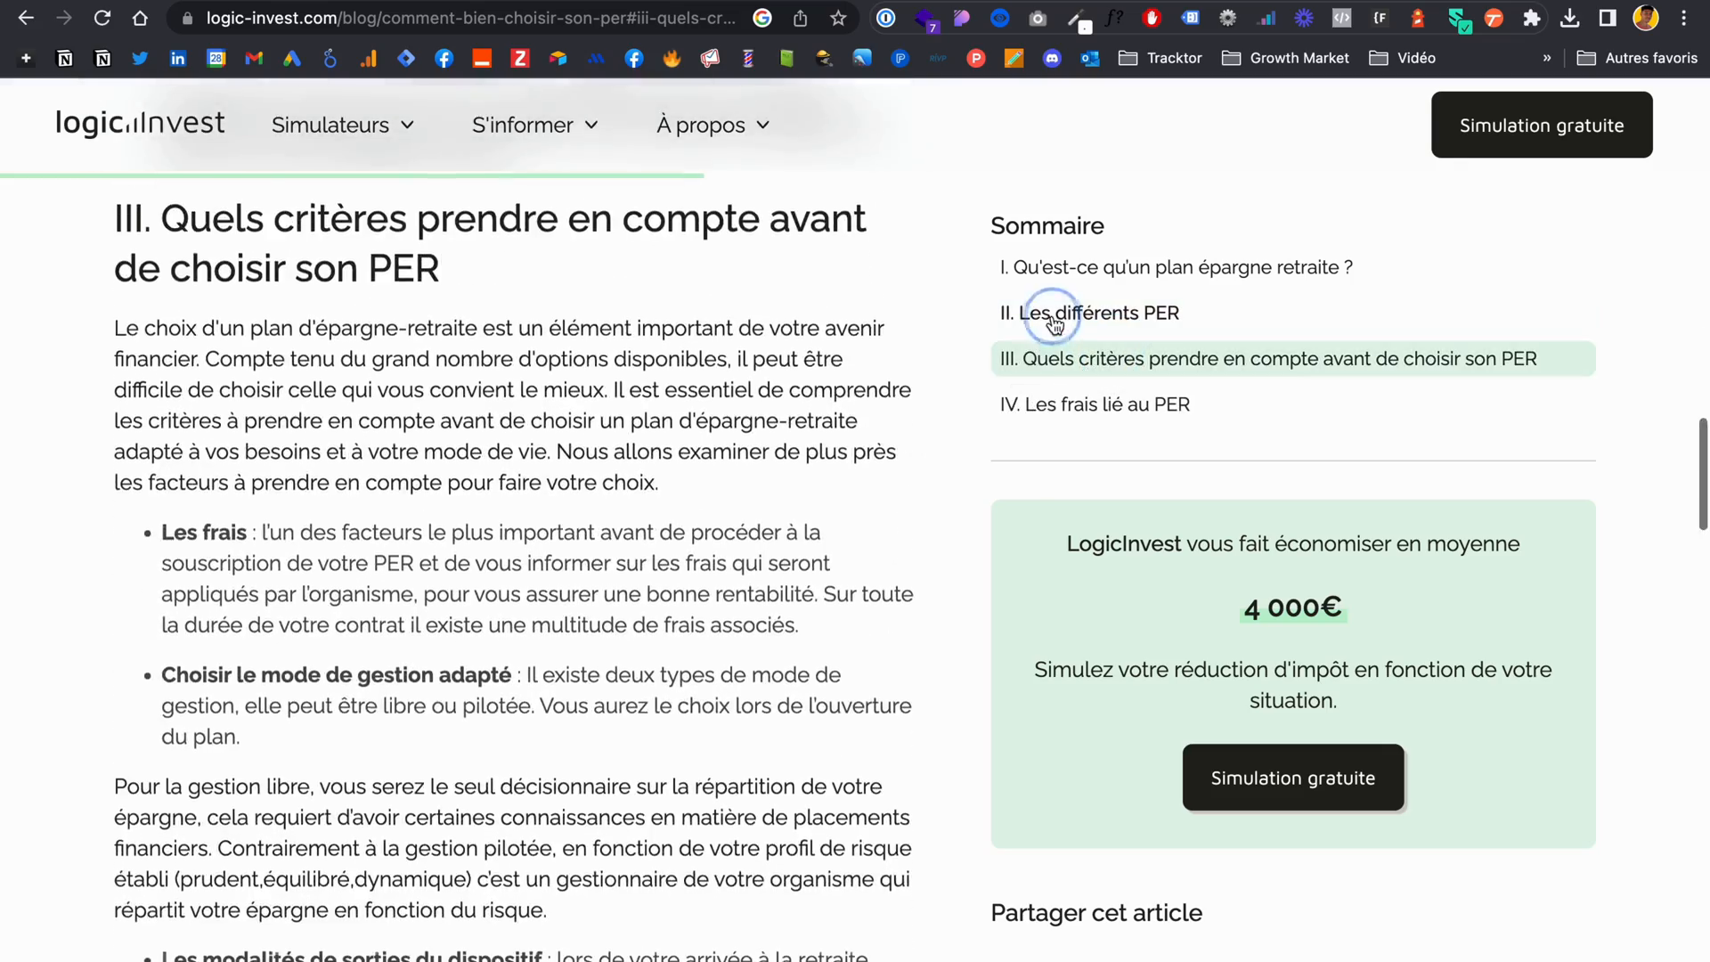
scroll(873, 358, up, 5)
scroll(873, 351, up, 5)
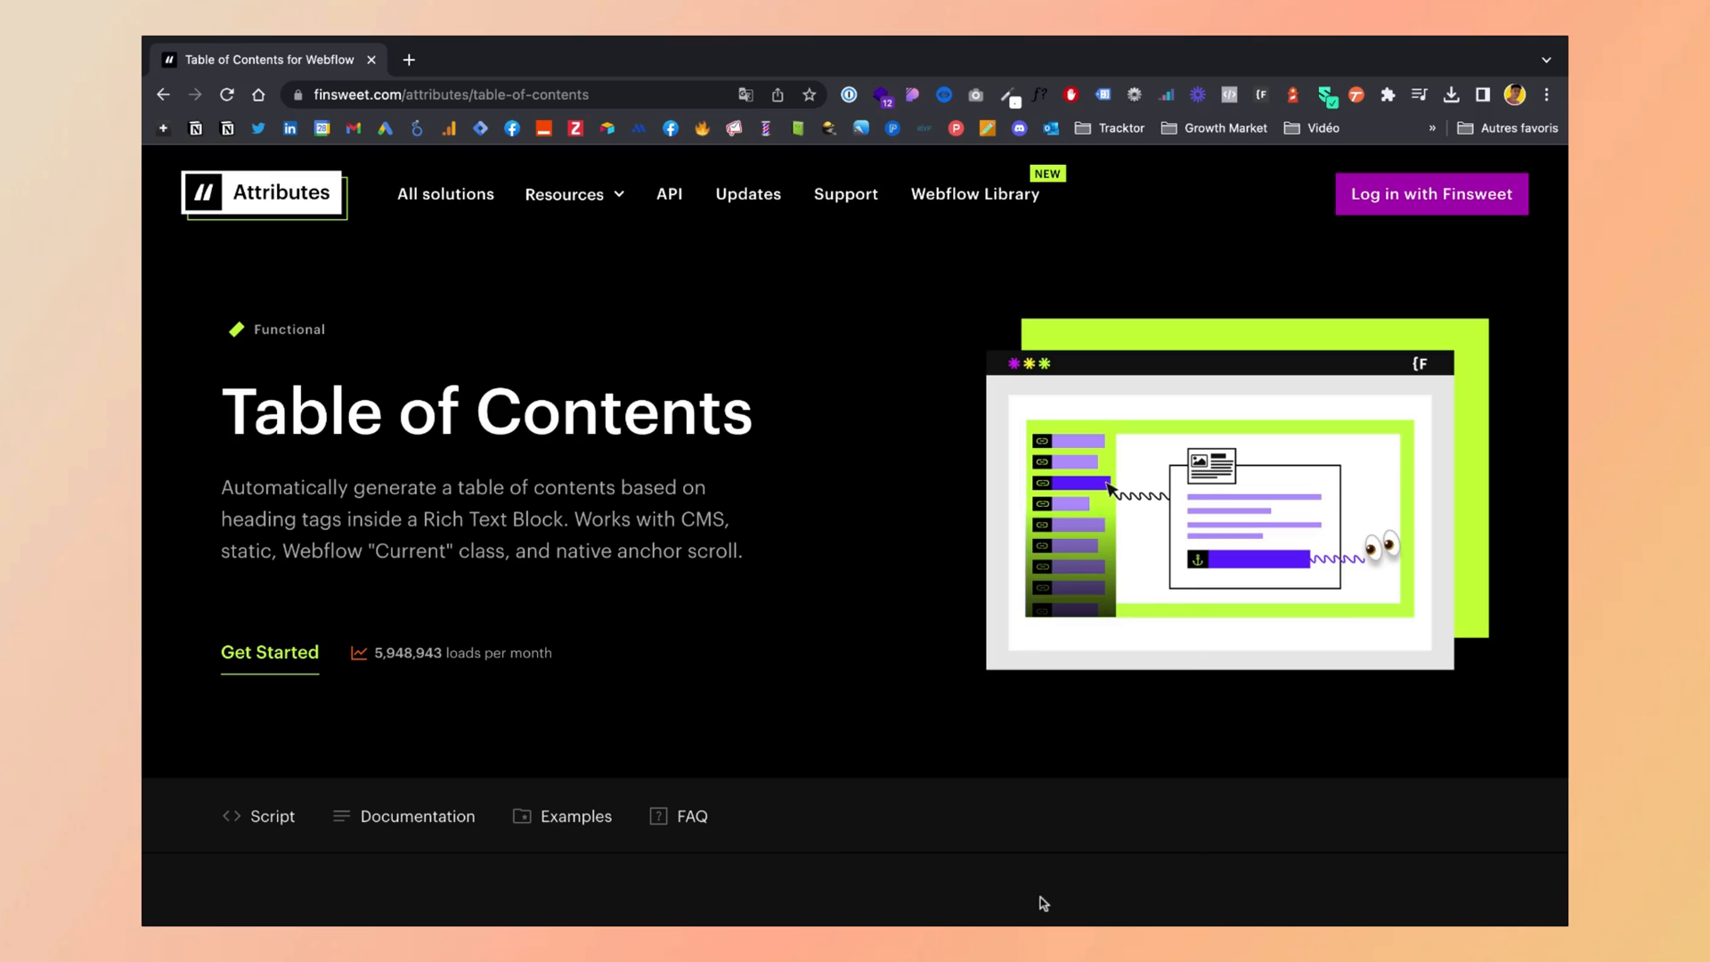
Browse the Finsweet Attributes directory of all solutions and look through the available components
click(263, 206)
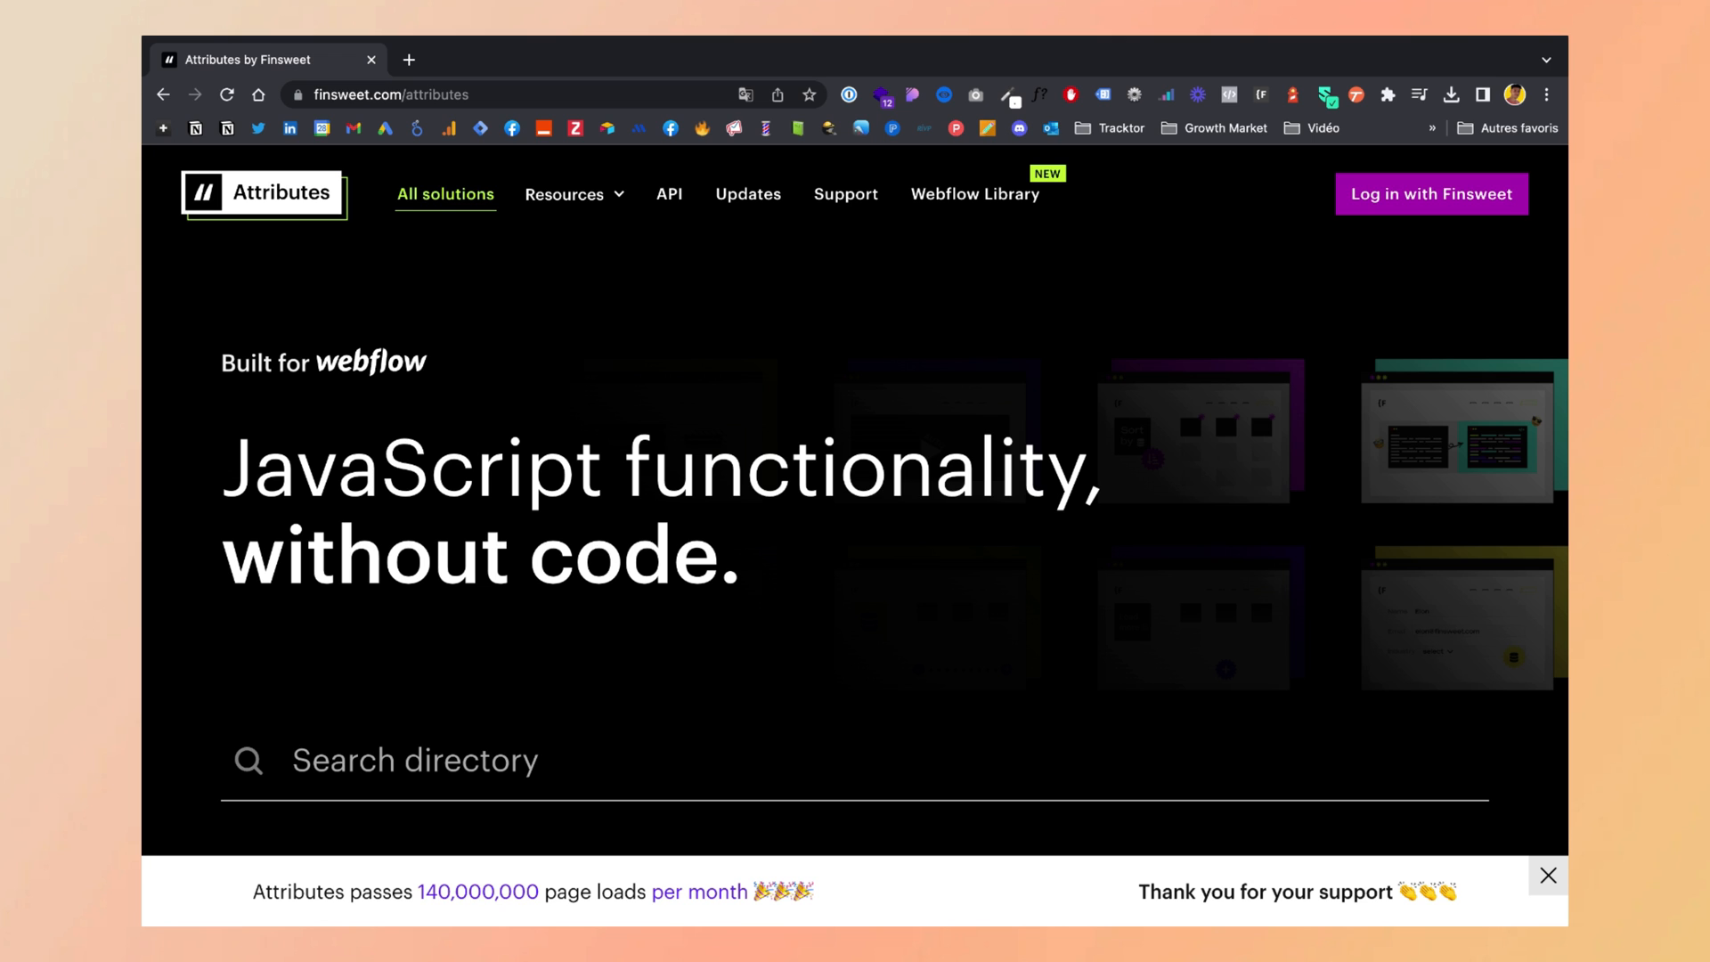
scroll(912, 698, down, 10)
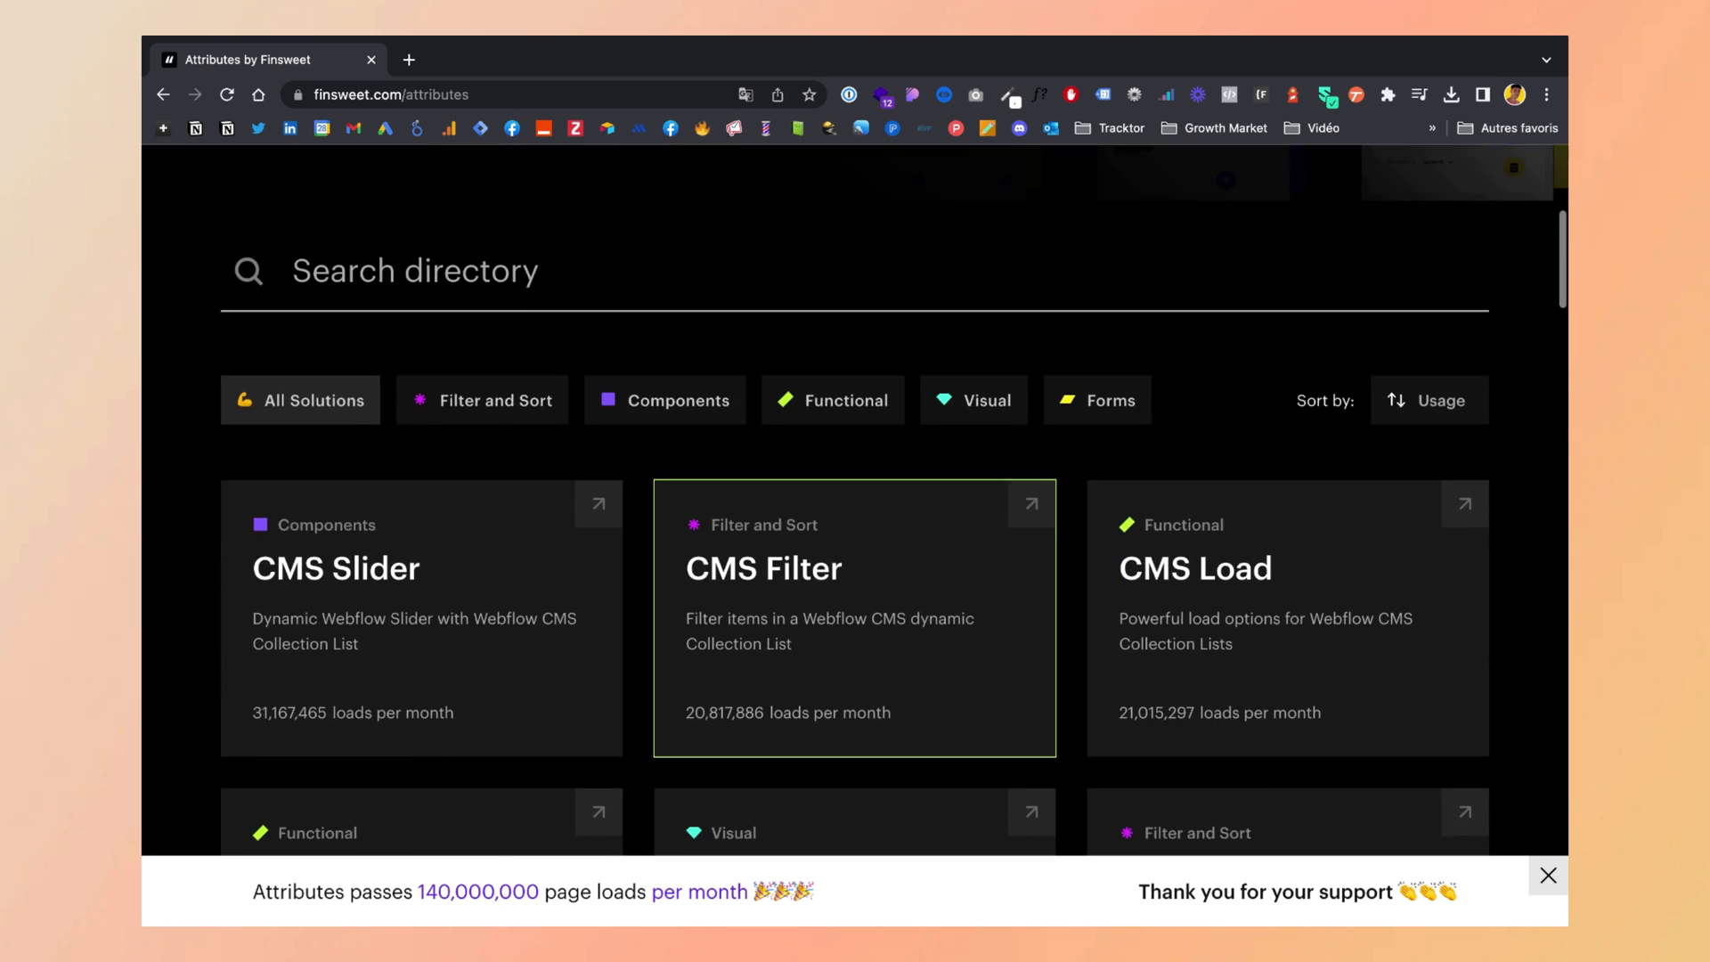
scroll(1026, 645, down, 3)
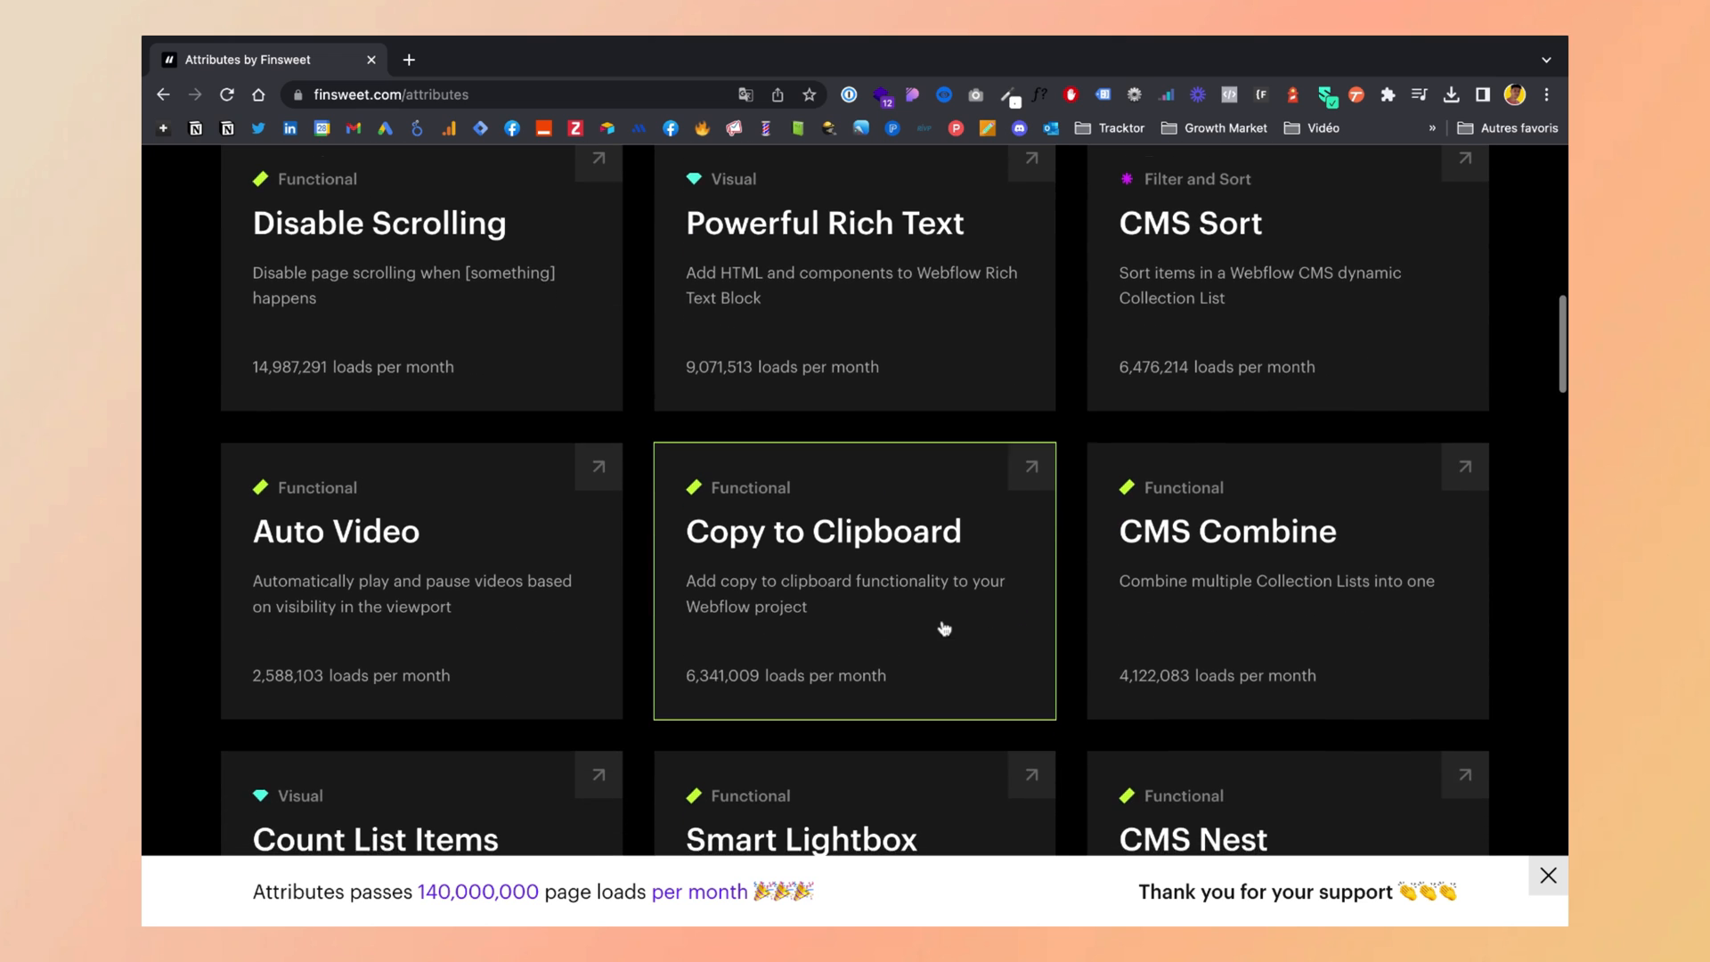
scroll(943, 630, down, 6)
scroll(1016, 588, down, 2)
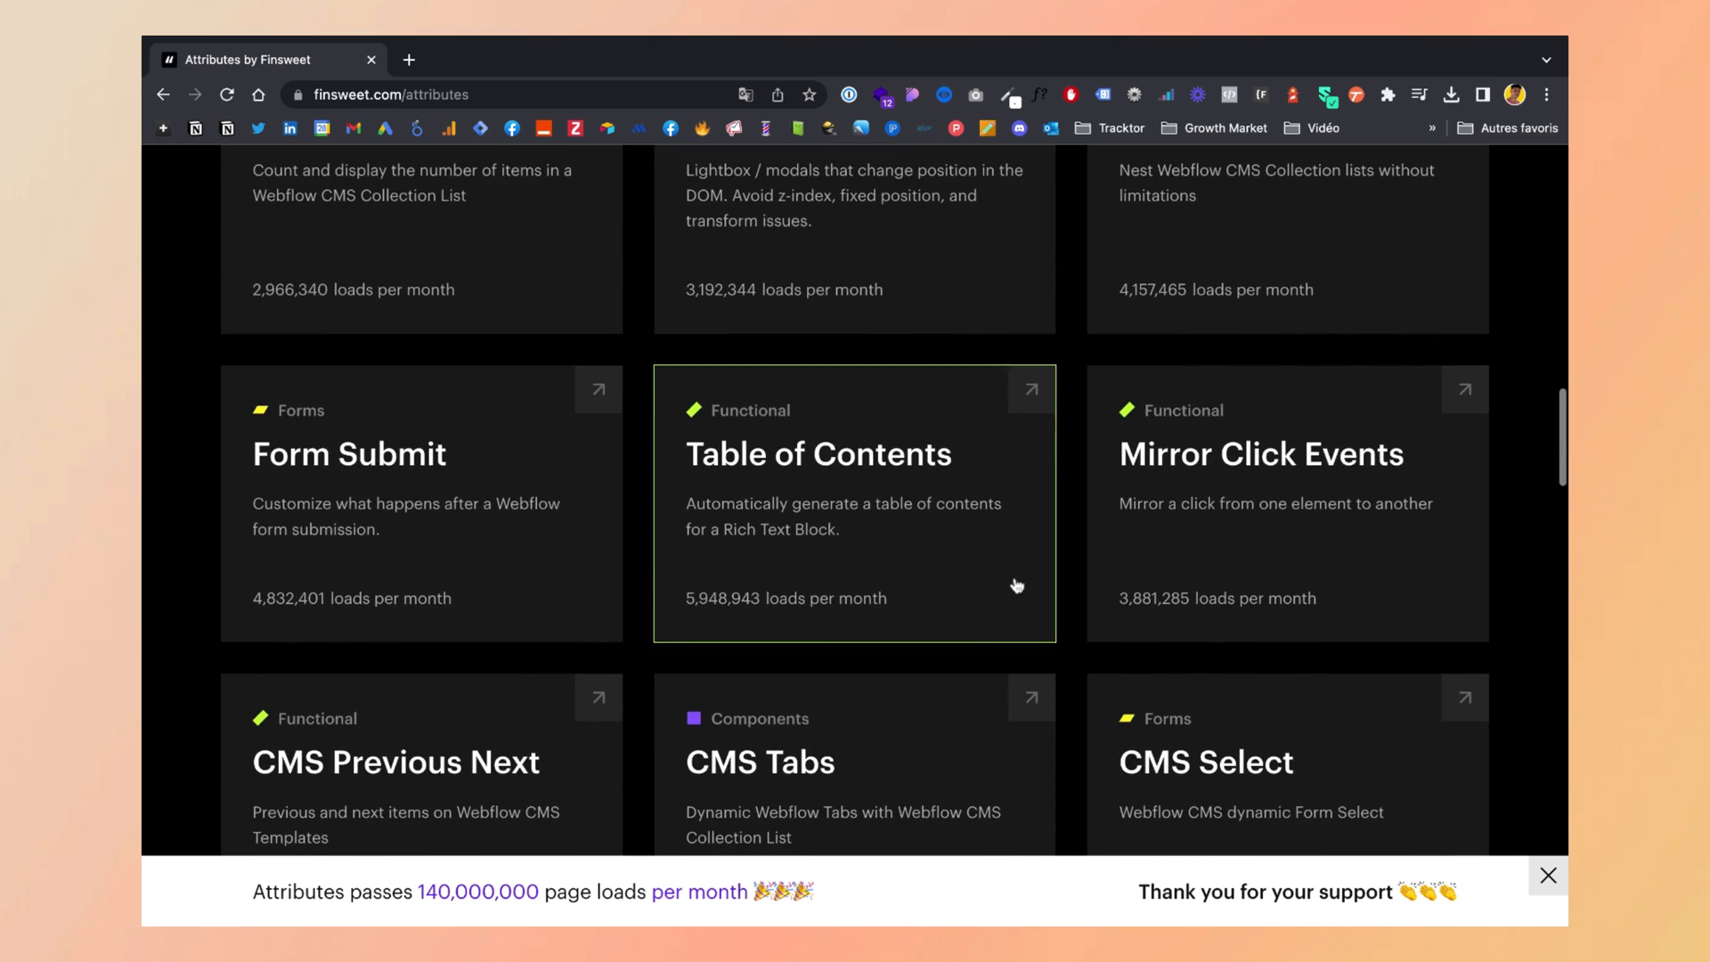
scroll(918, 606, down, 5)
scroll(941, 613, down, 4)
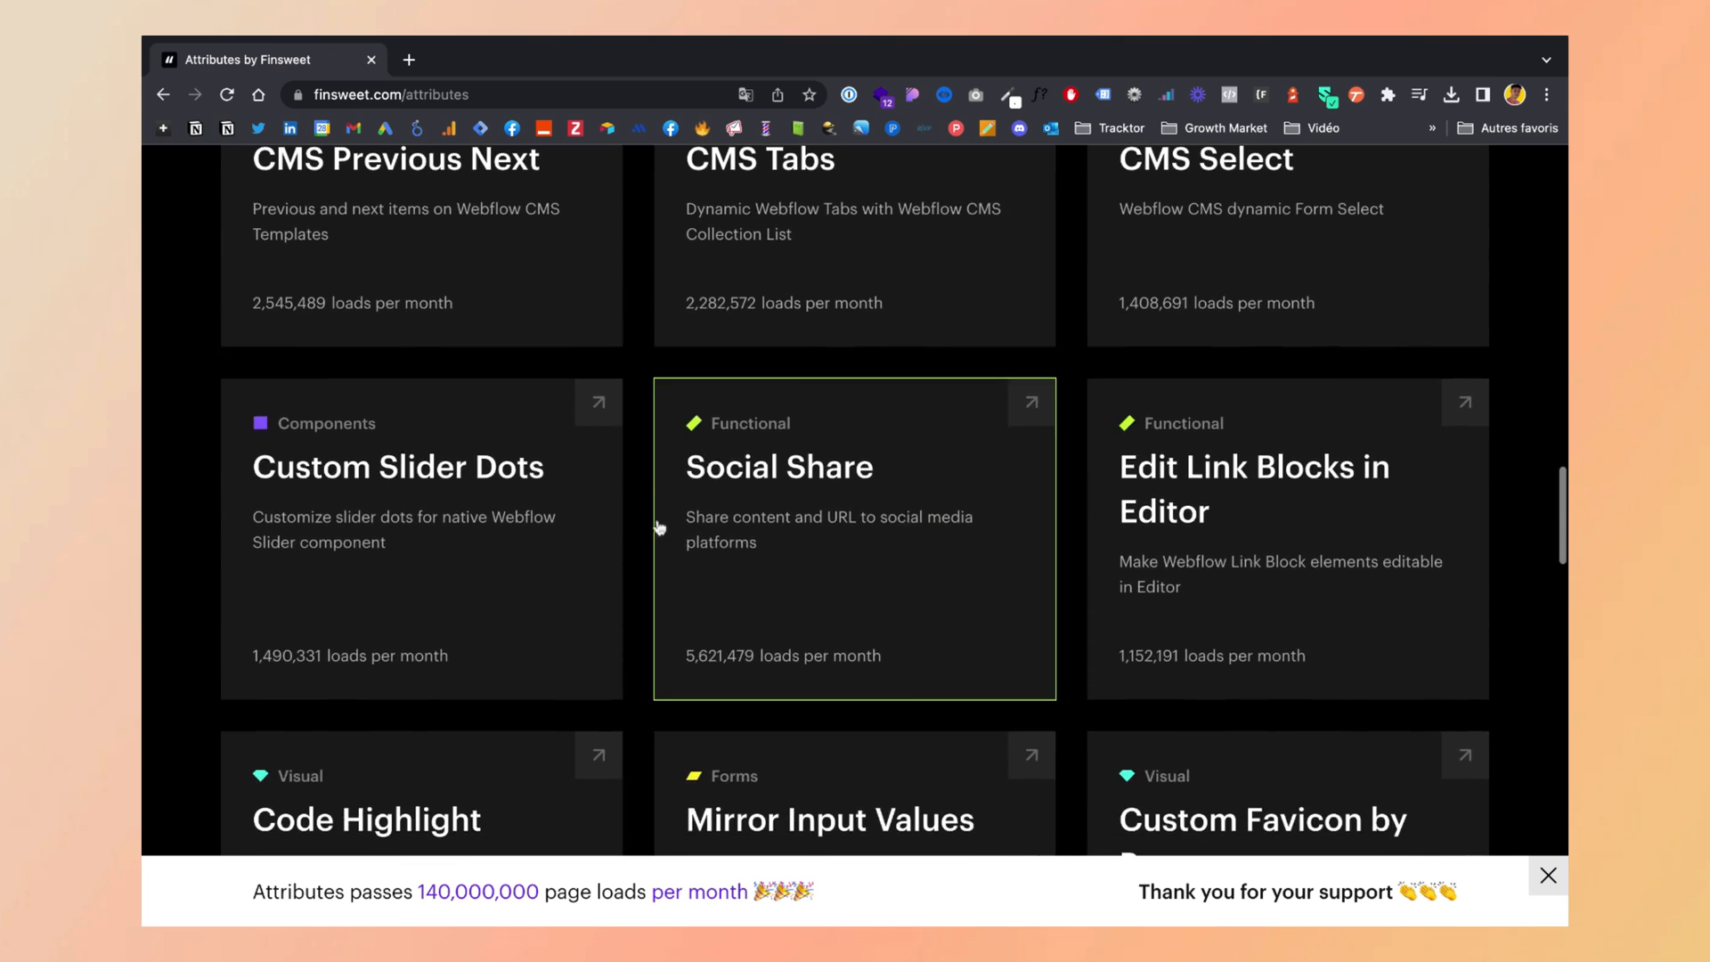
scroll(870, 611, down, 3)
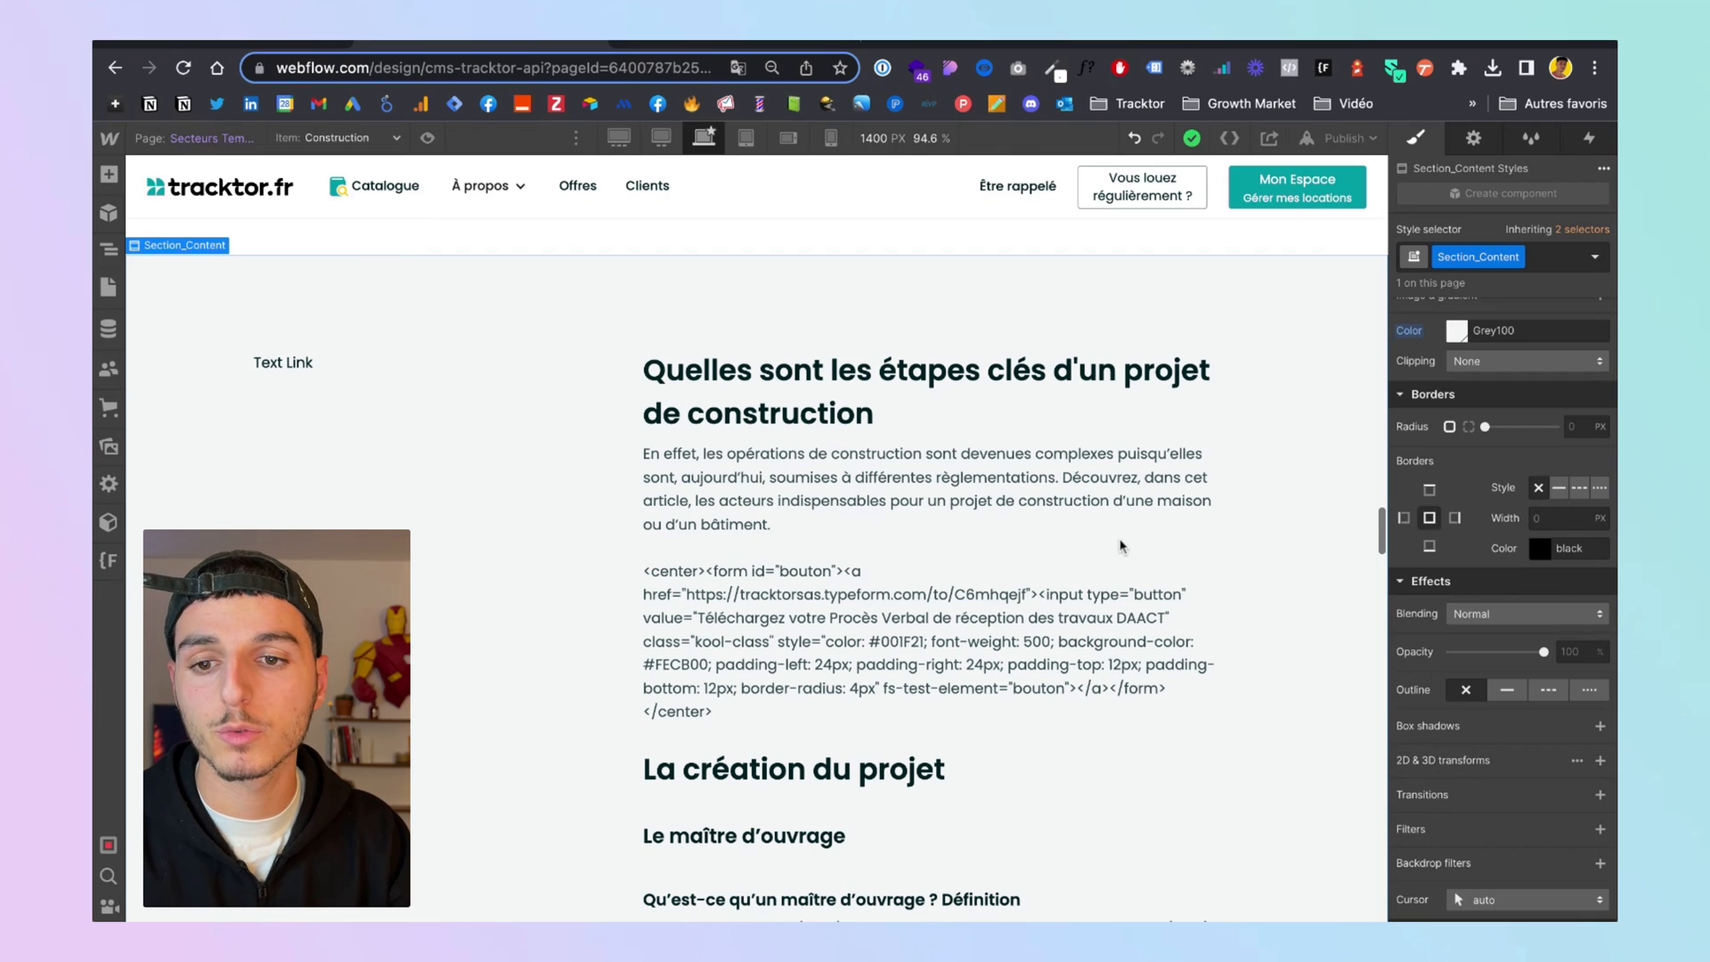
In the Webflow Designer, inspect the article's Rich Text Block and the TableOfContent_Wrapper beside it
click(935, 374)
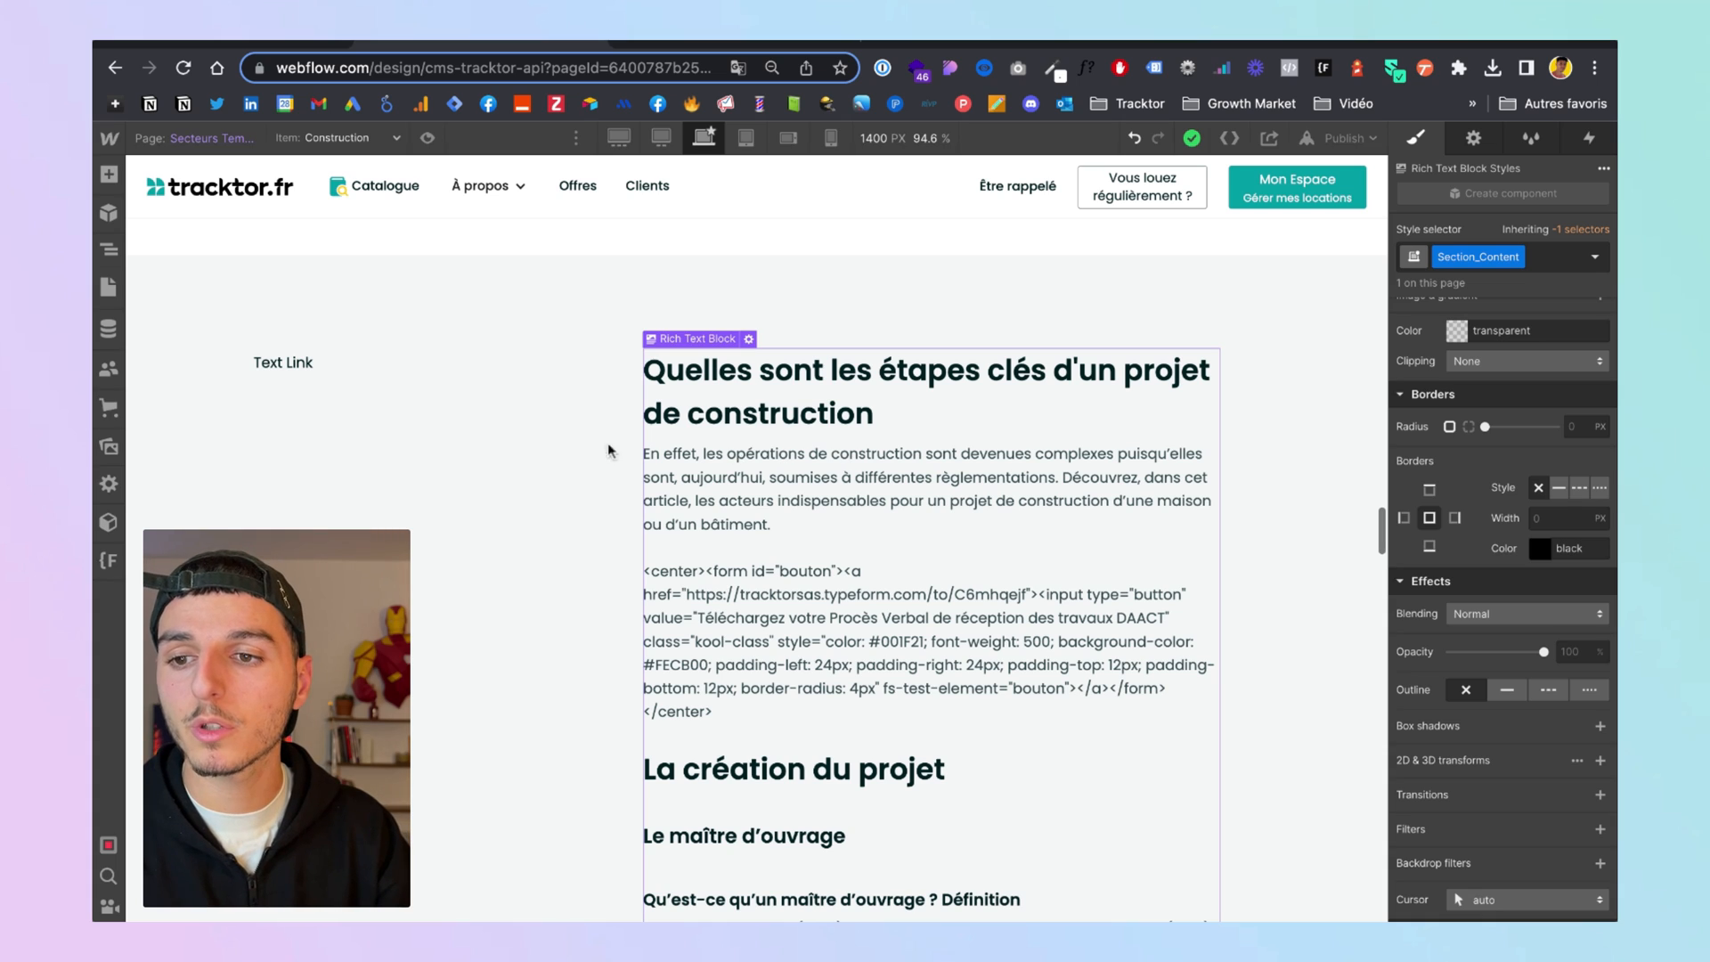
click(445, 404)
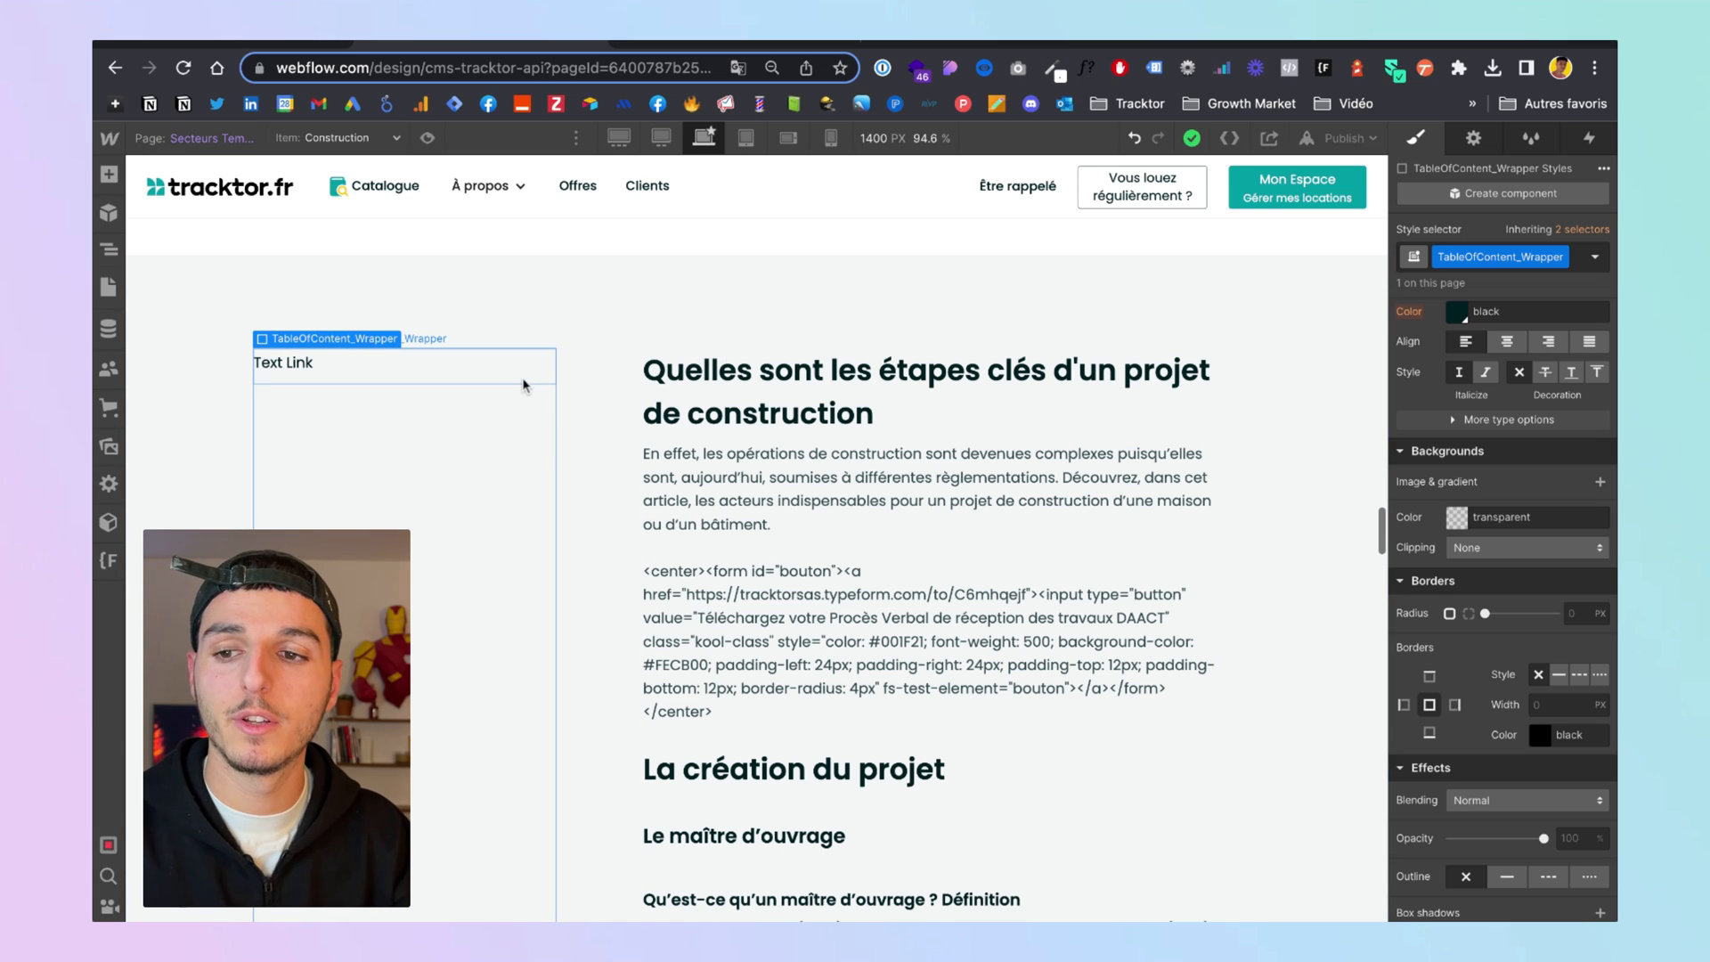
scroll(527, 406, down, 6)
scroll(684, 579, up, 7)
scroll(684, 579, up, 1)
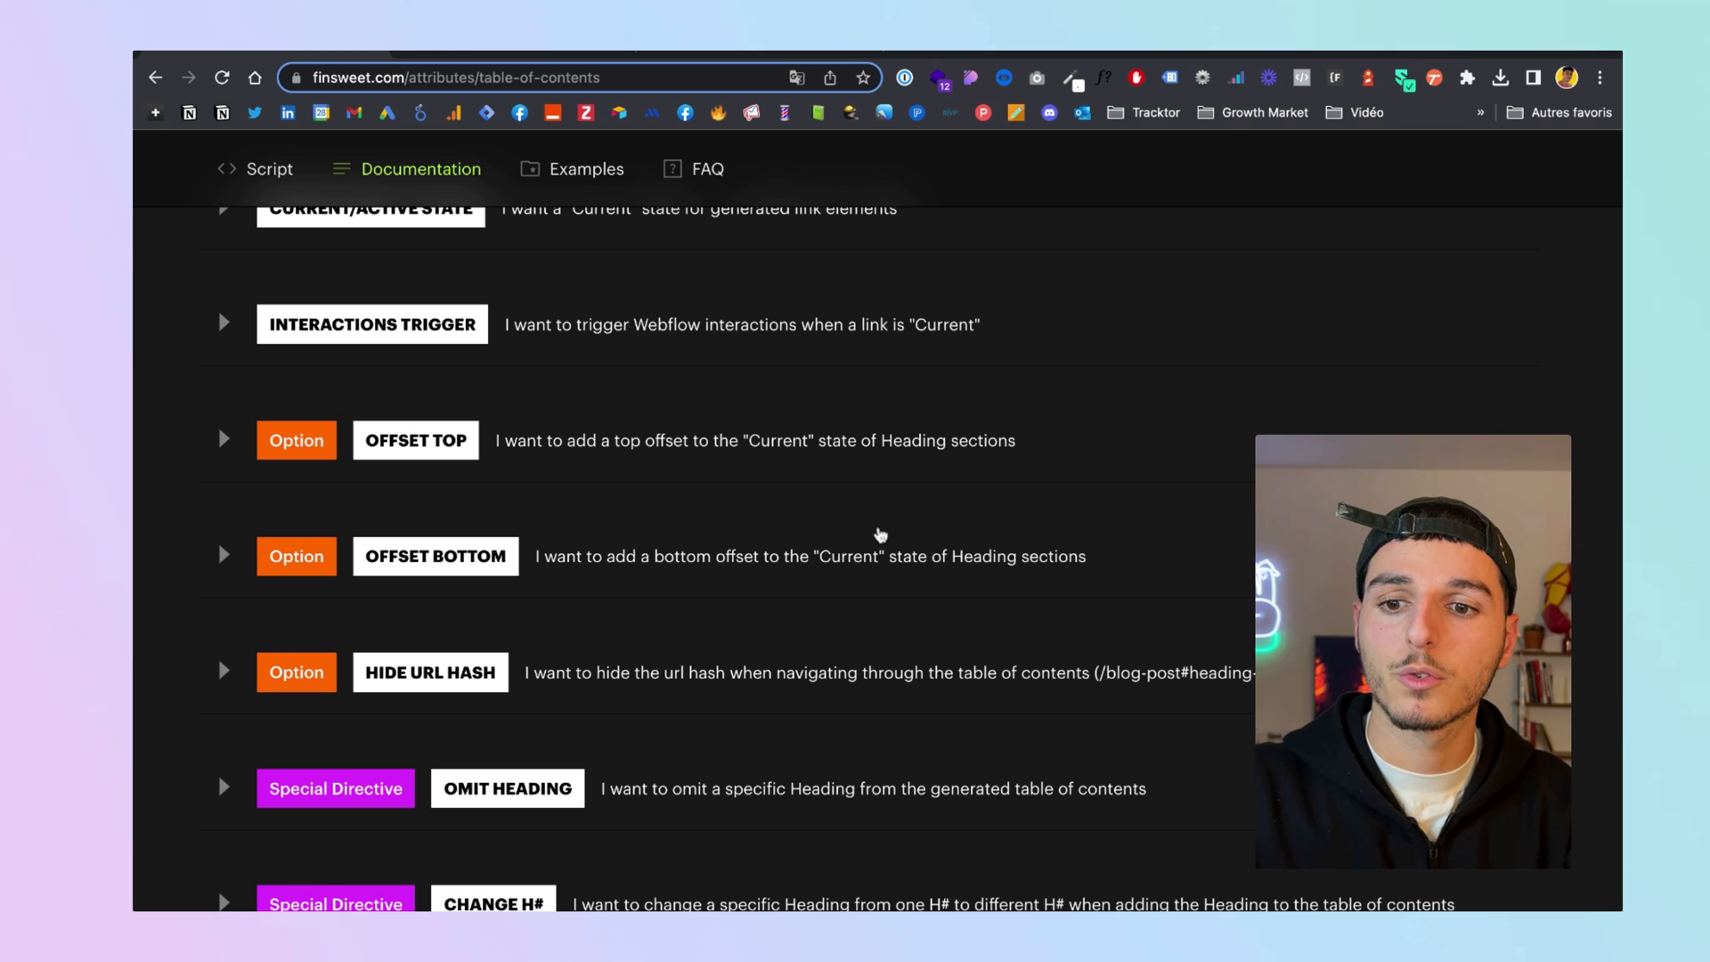
Review the Finsweet Table of Contents documentation page, including its attribute entries and installation script
scroll(880, 534, up, 15)
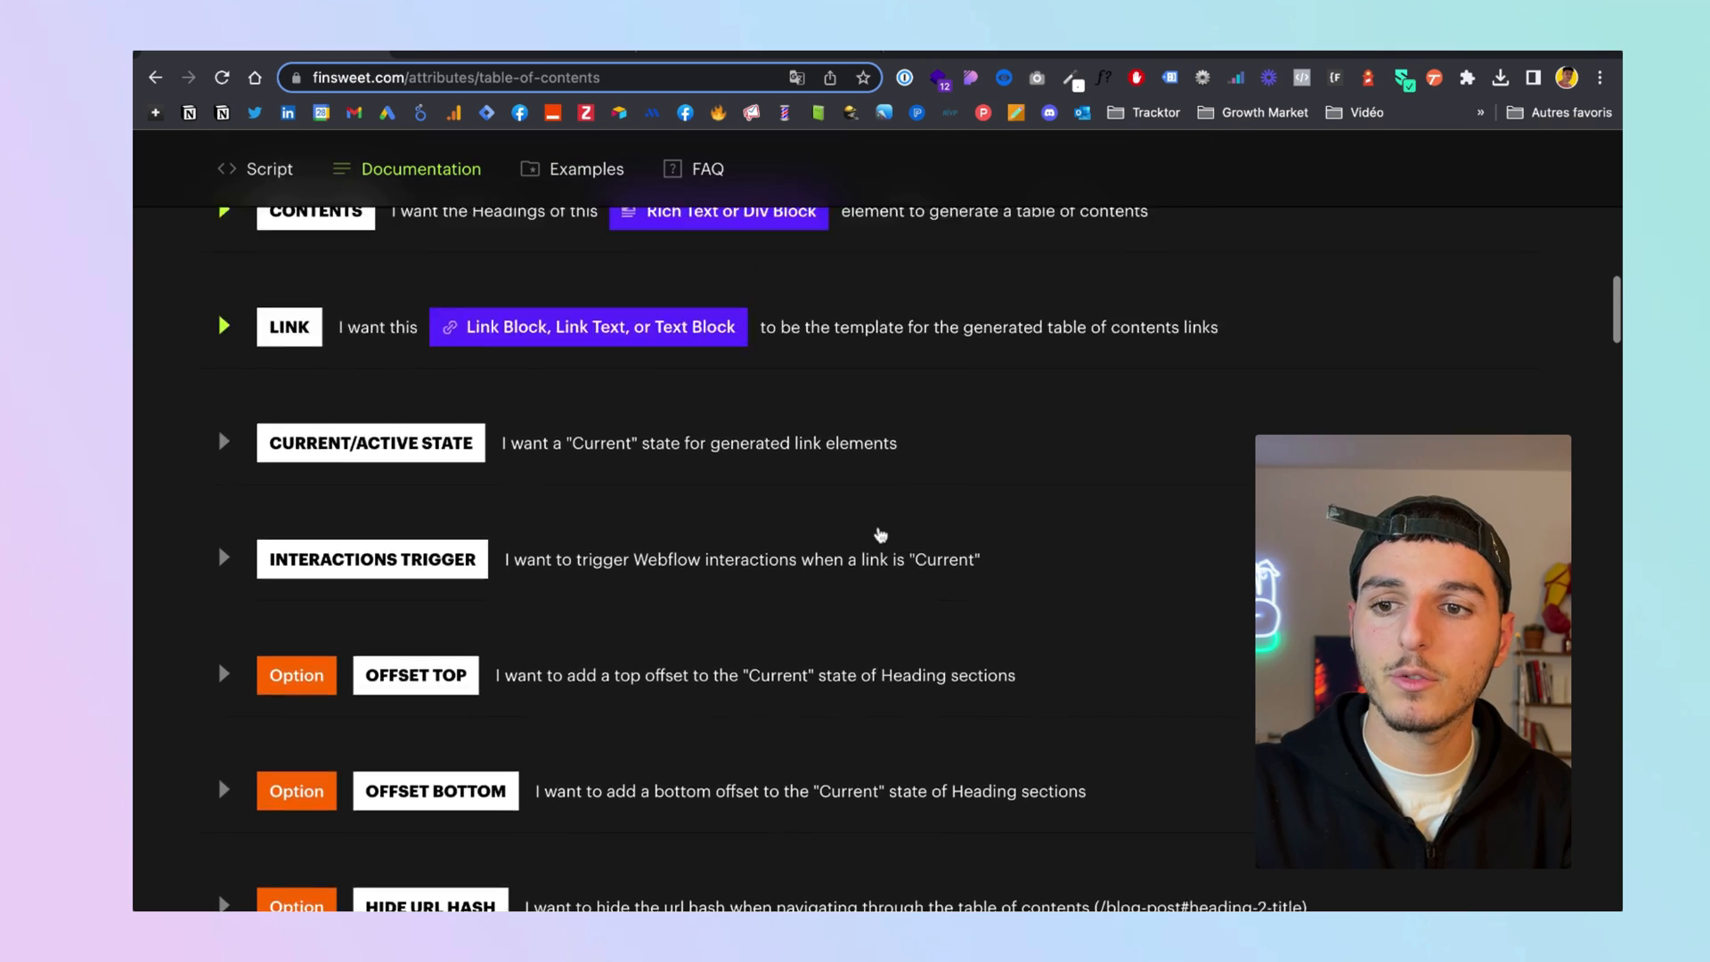
scroll(880, 535, down, 5)
scroll(877, 517, down, 2)
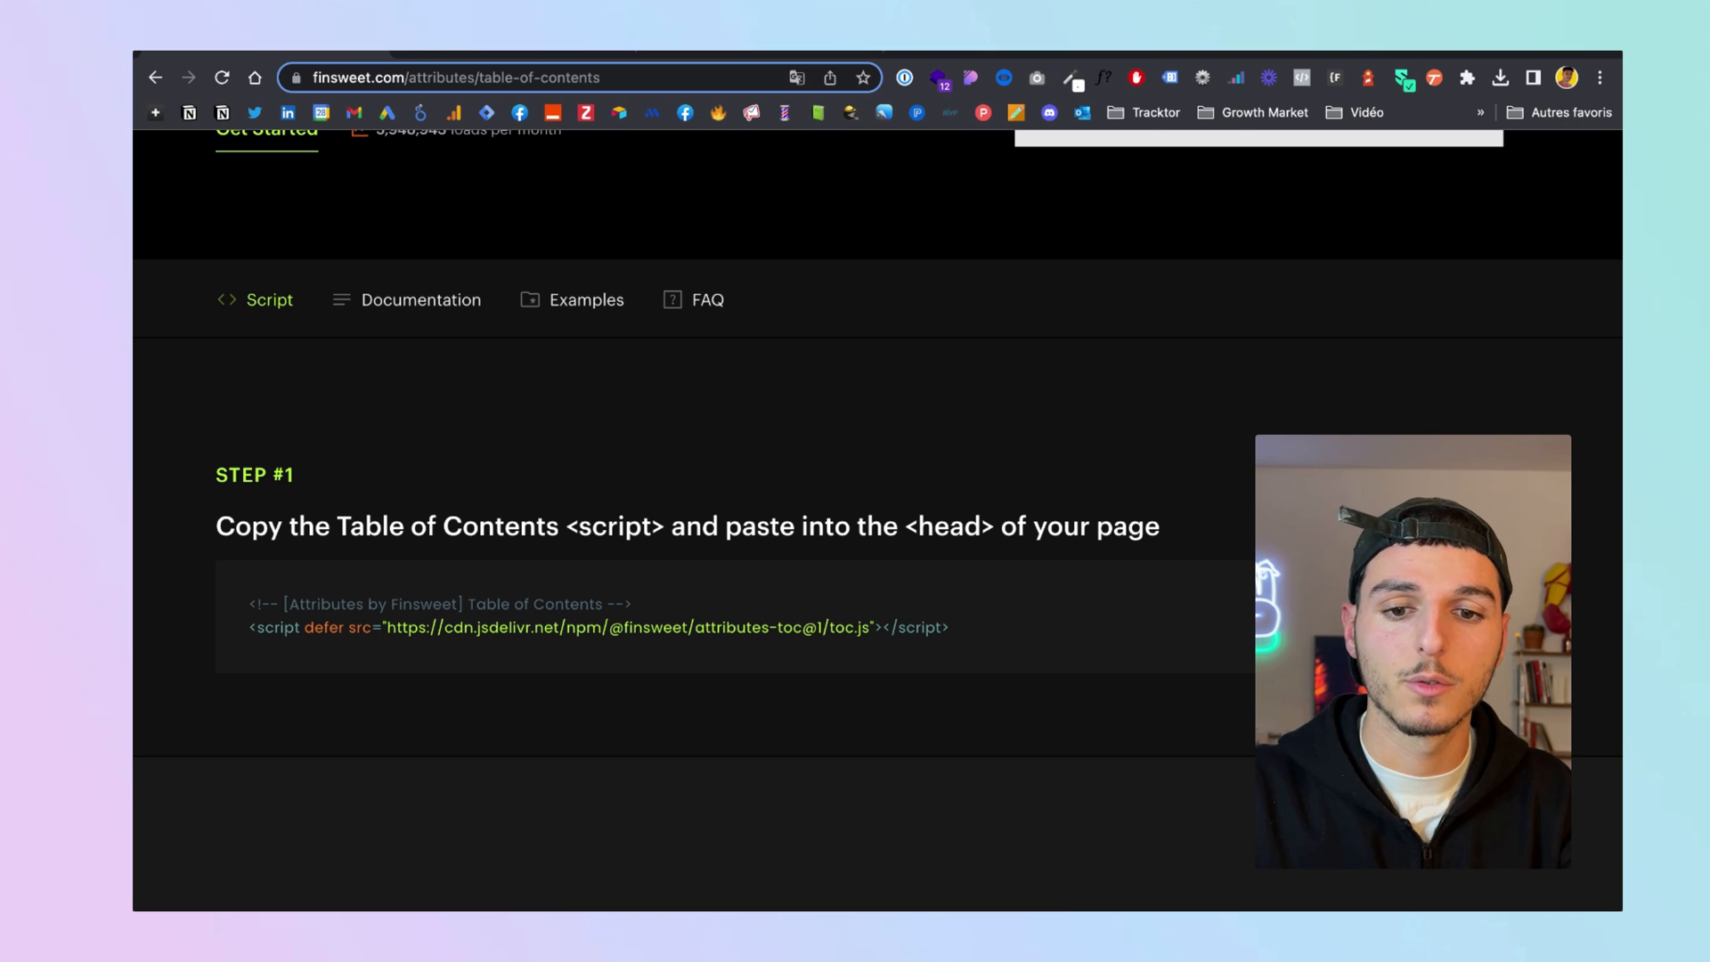
In Webflow, add the Finsweet Table of Contents script to the Secteurs Template's head custom code and save the page settings
click(504, 56)
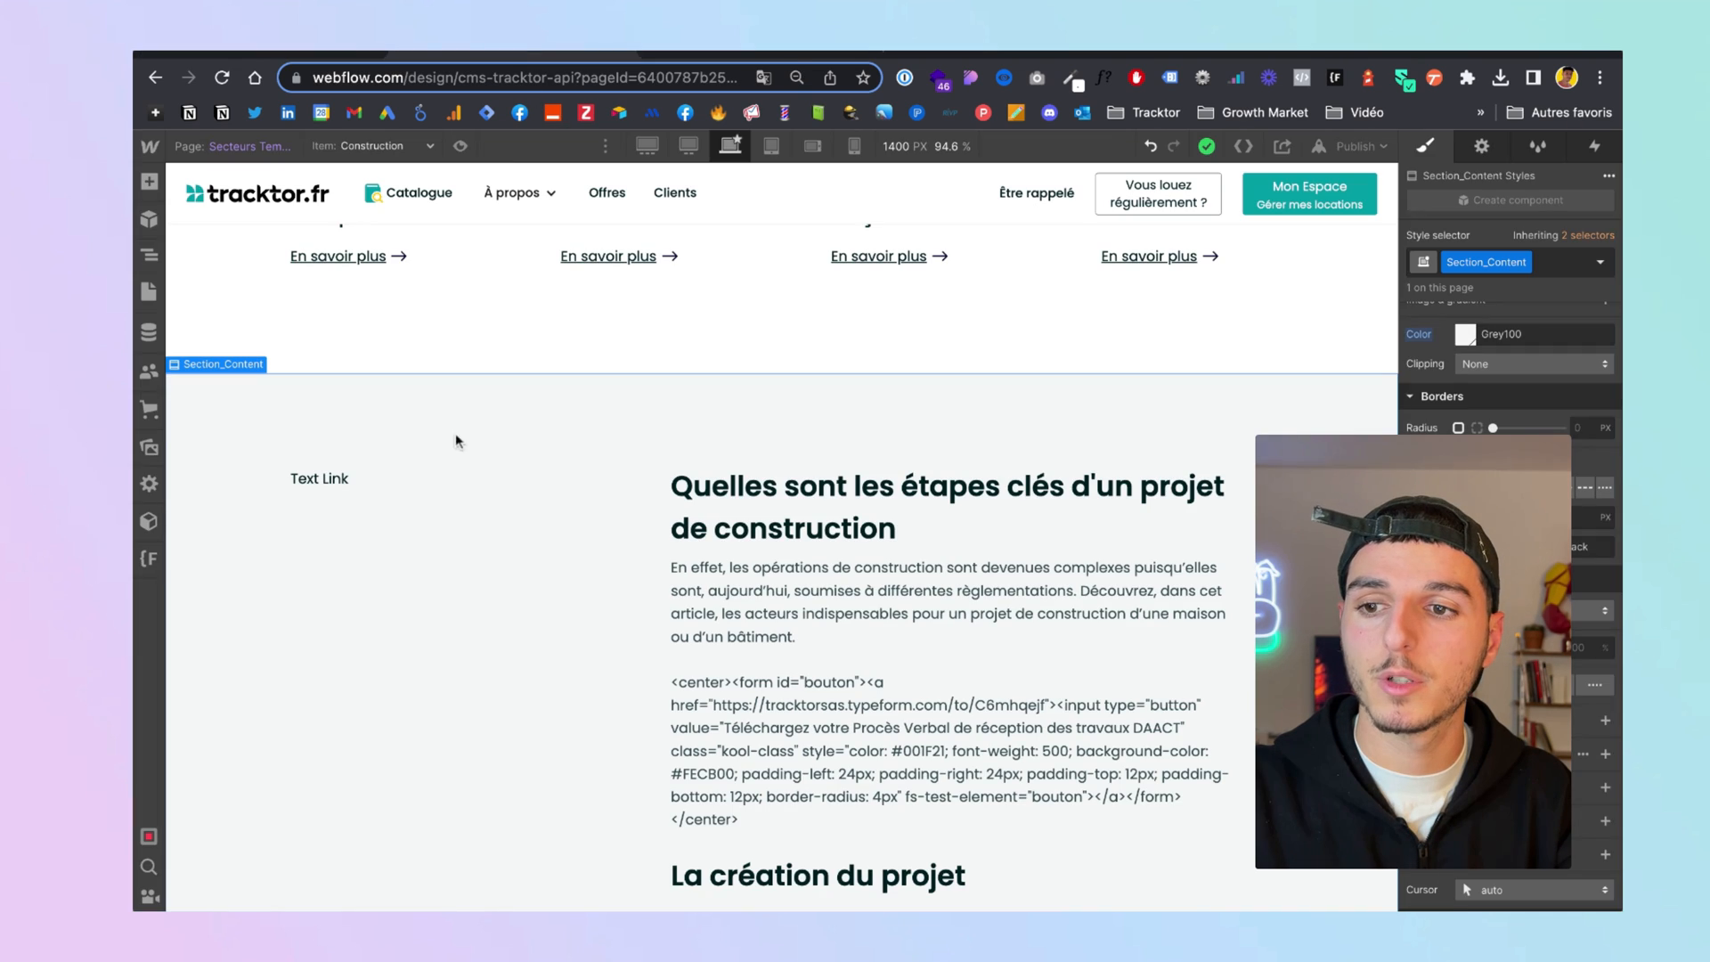
key(p)
scroll(290, 585, down, 10)
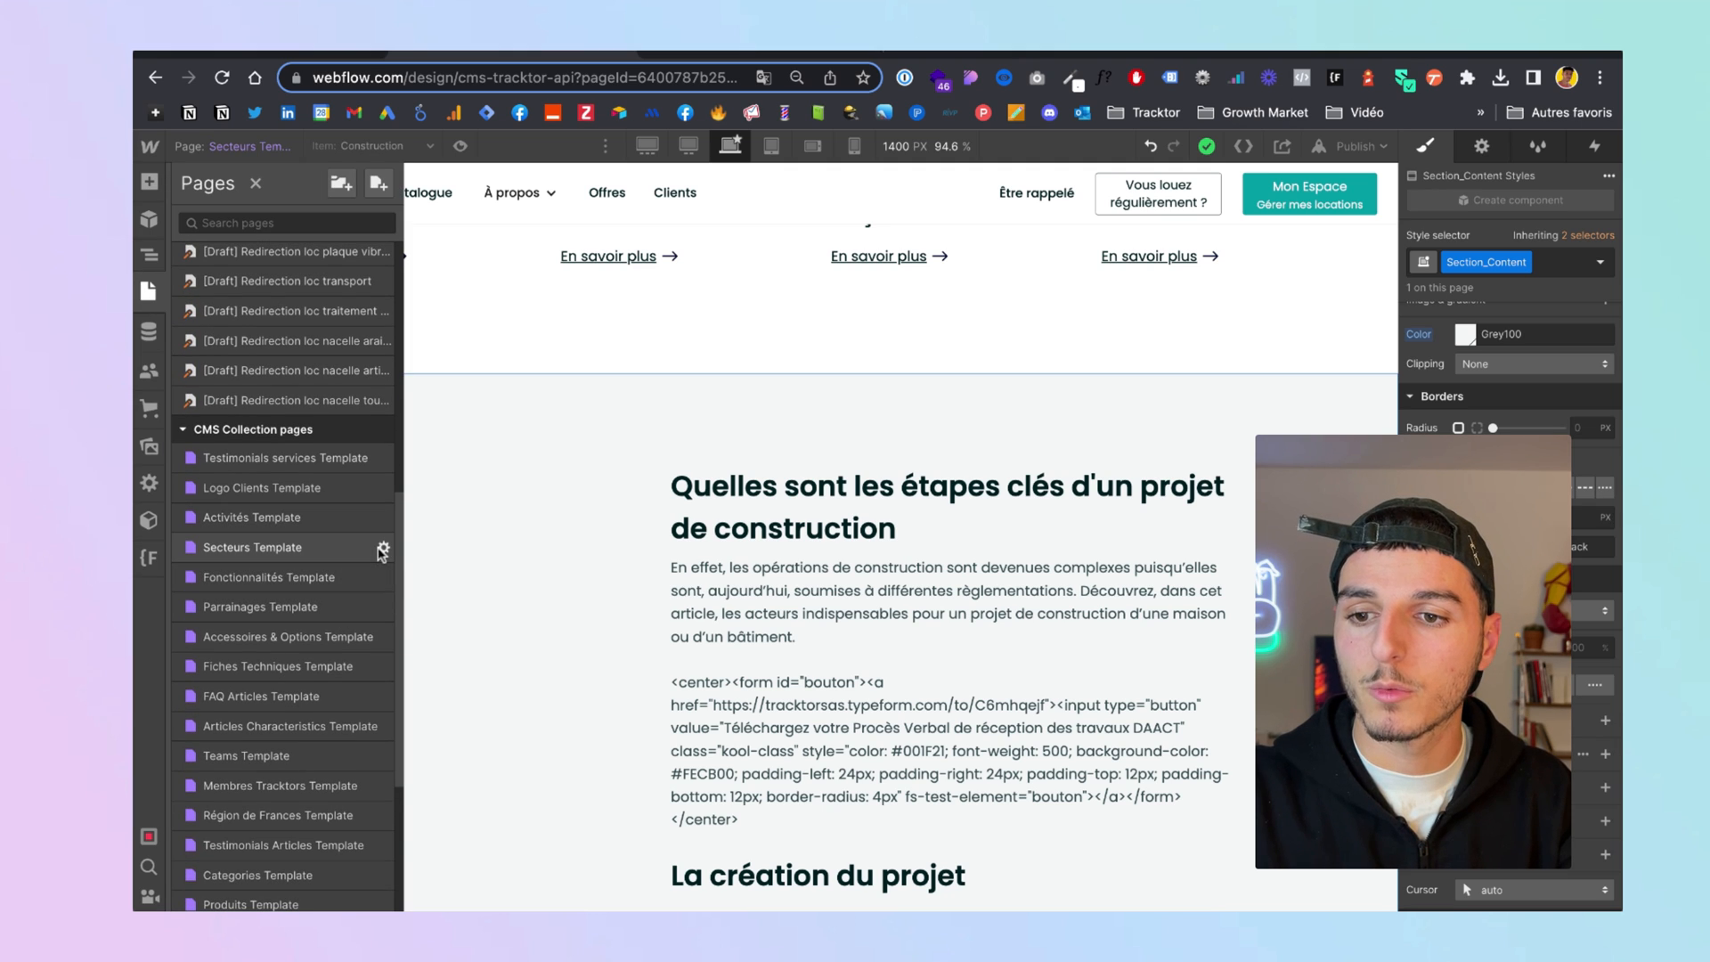
scroll(712, 554, down, 15)
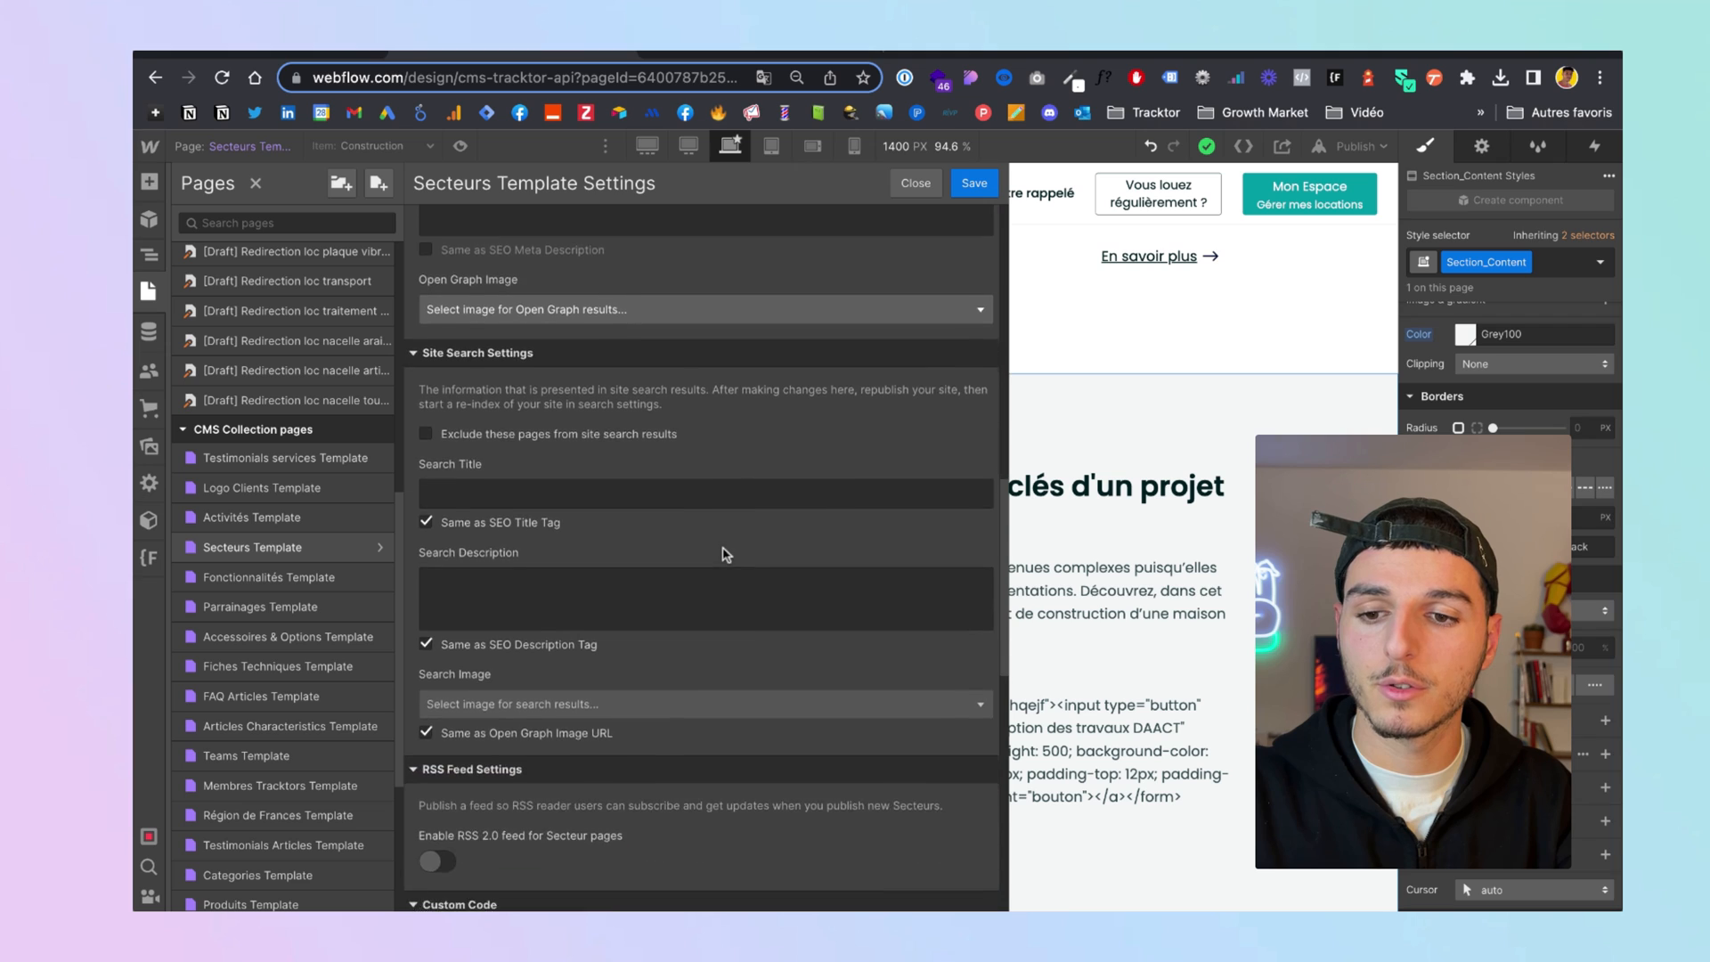
click(672, 650)
key(Return)
text(<!-- [Attributes by Finsweet] Table of Contents --> <script defer src="https://cdn.jsdelivr.net/npm/@finsweet/attributes-toc@1/toc.js"></script>)
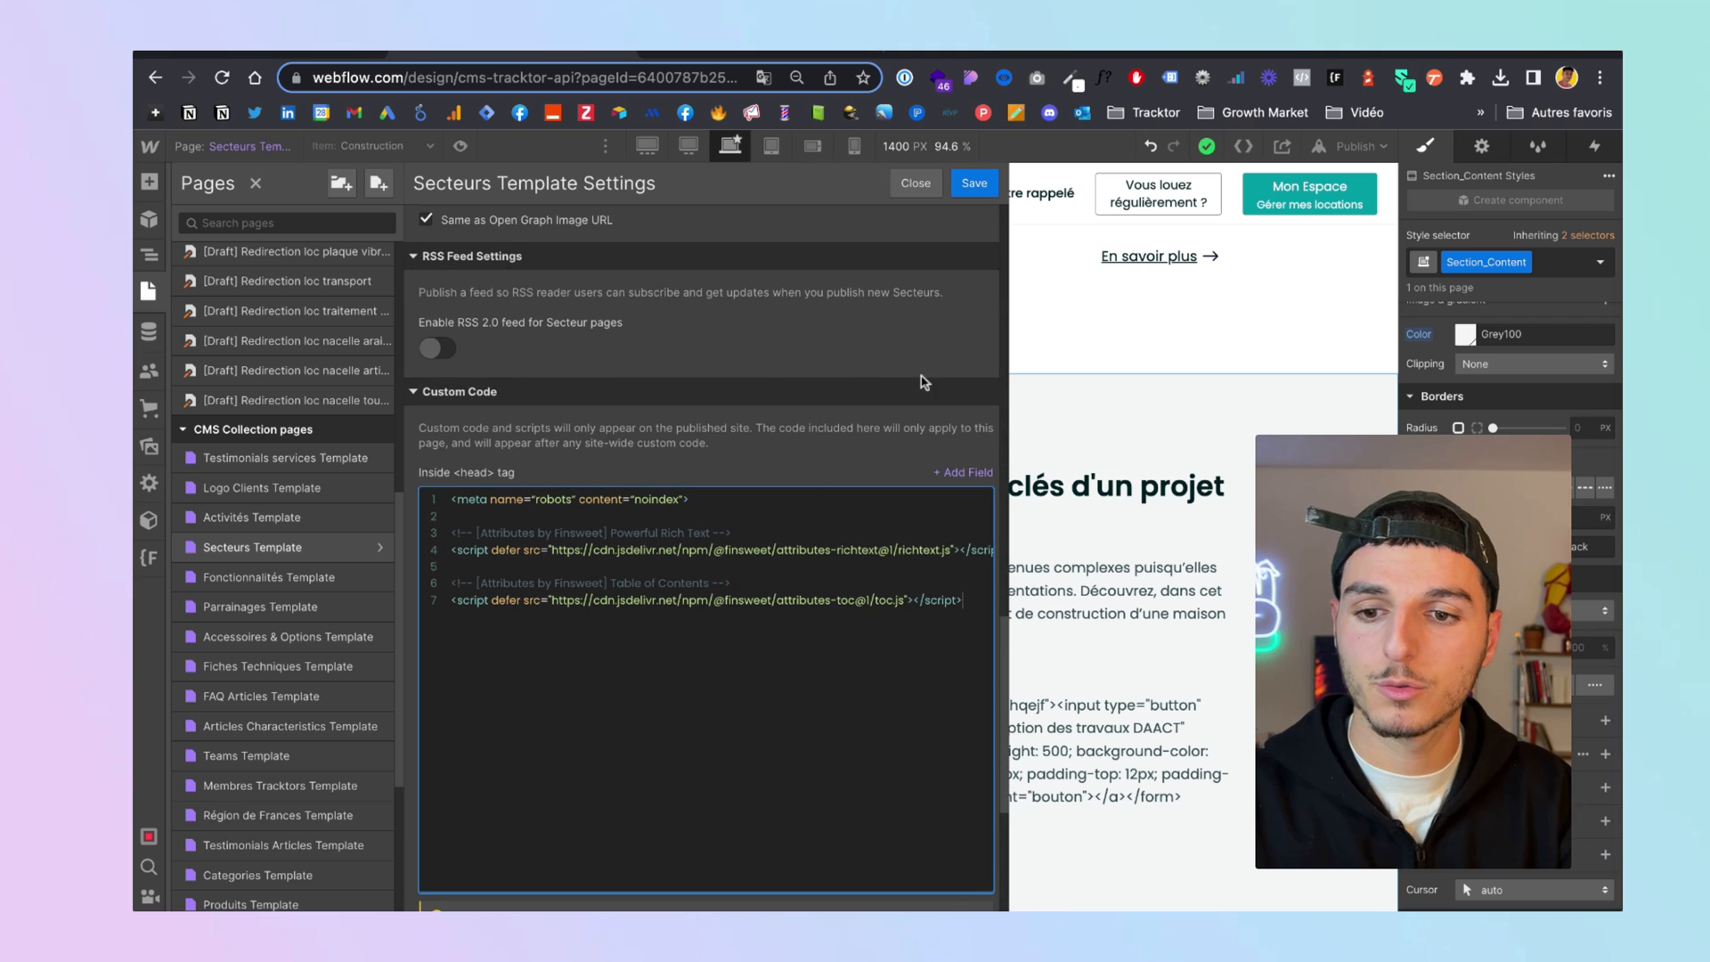
click(967, 191)
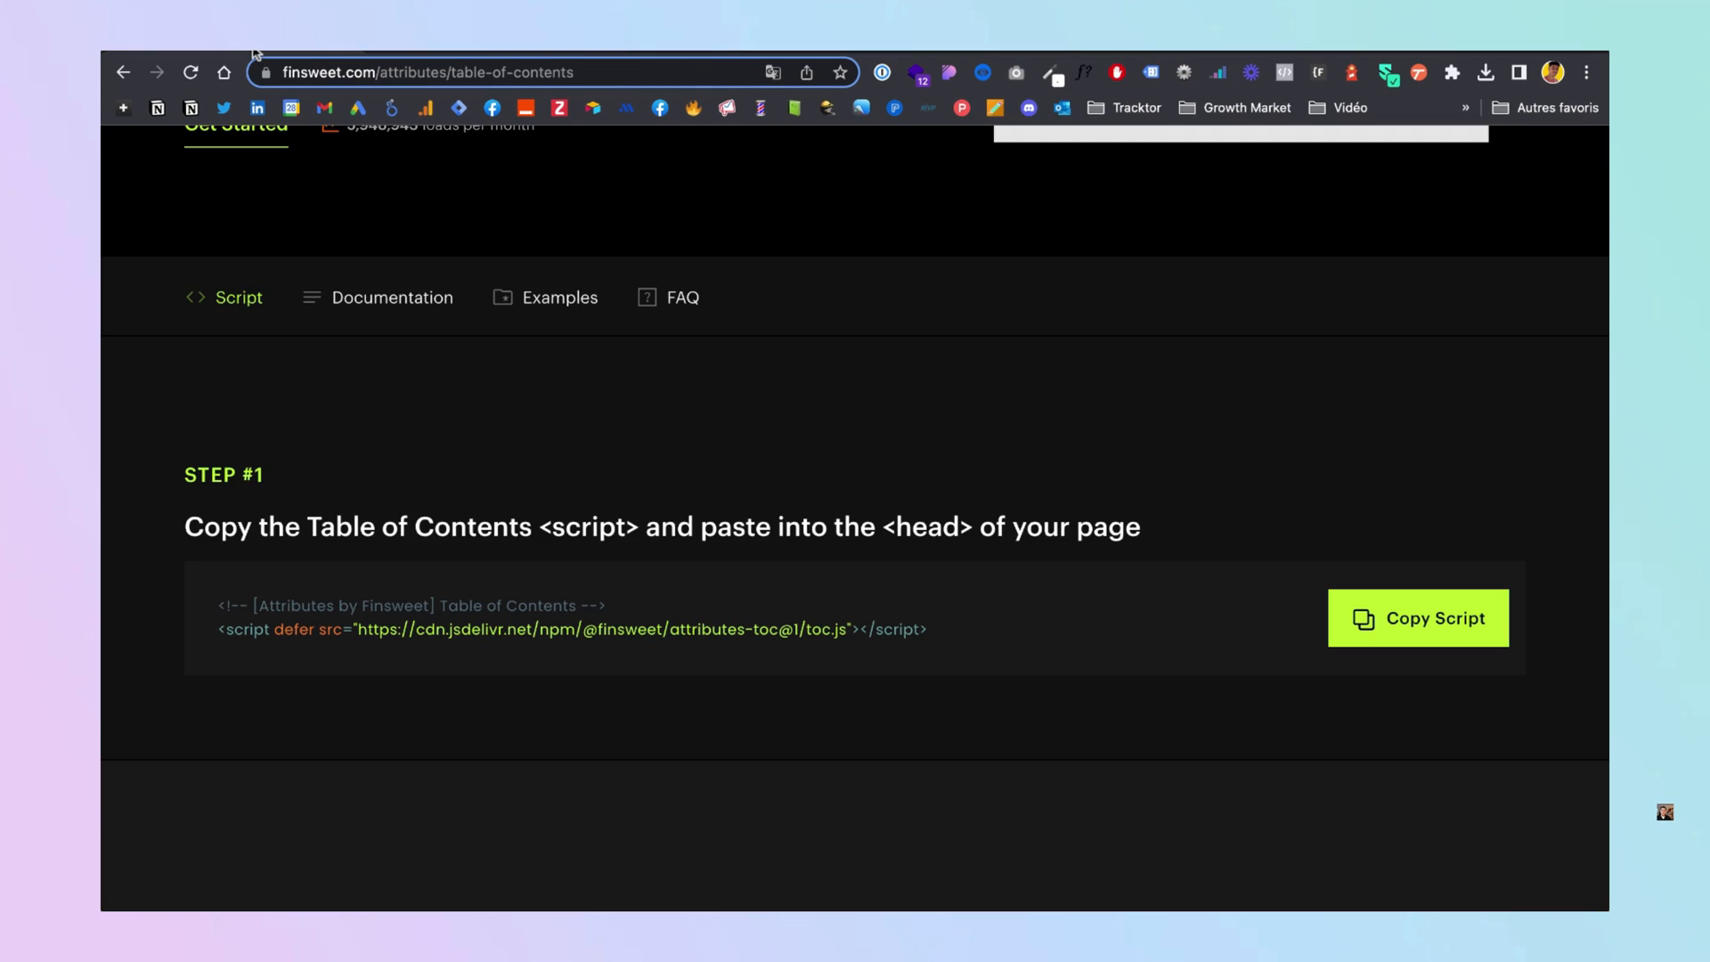
Expand the Contents entry in the Finsweet documentation and copy its attribute name fs-toc-element
scroll(966, 549, down, 7)
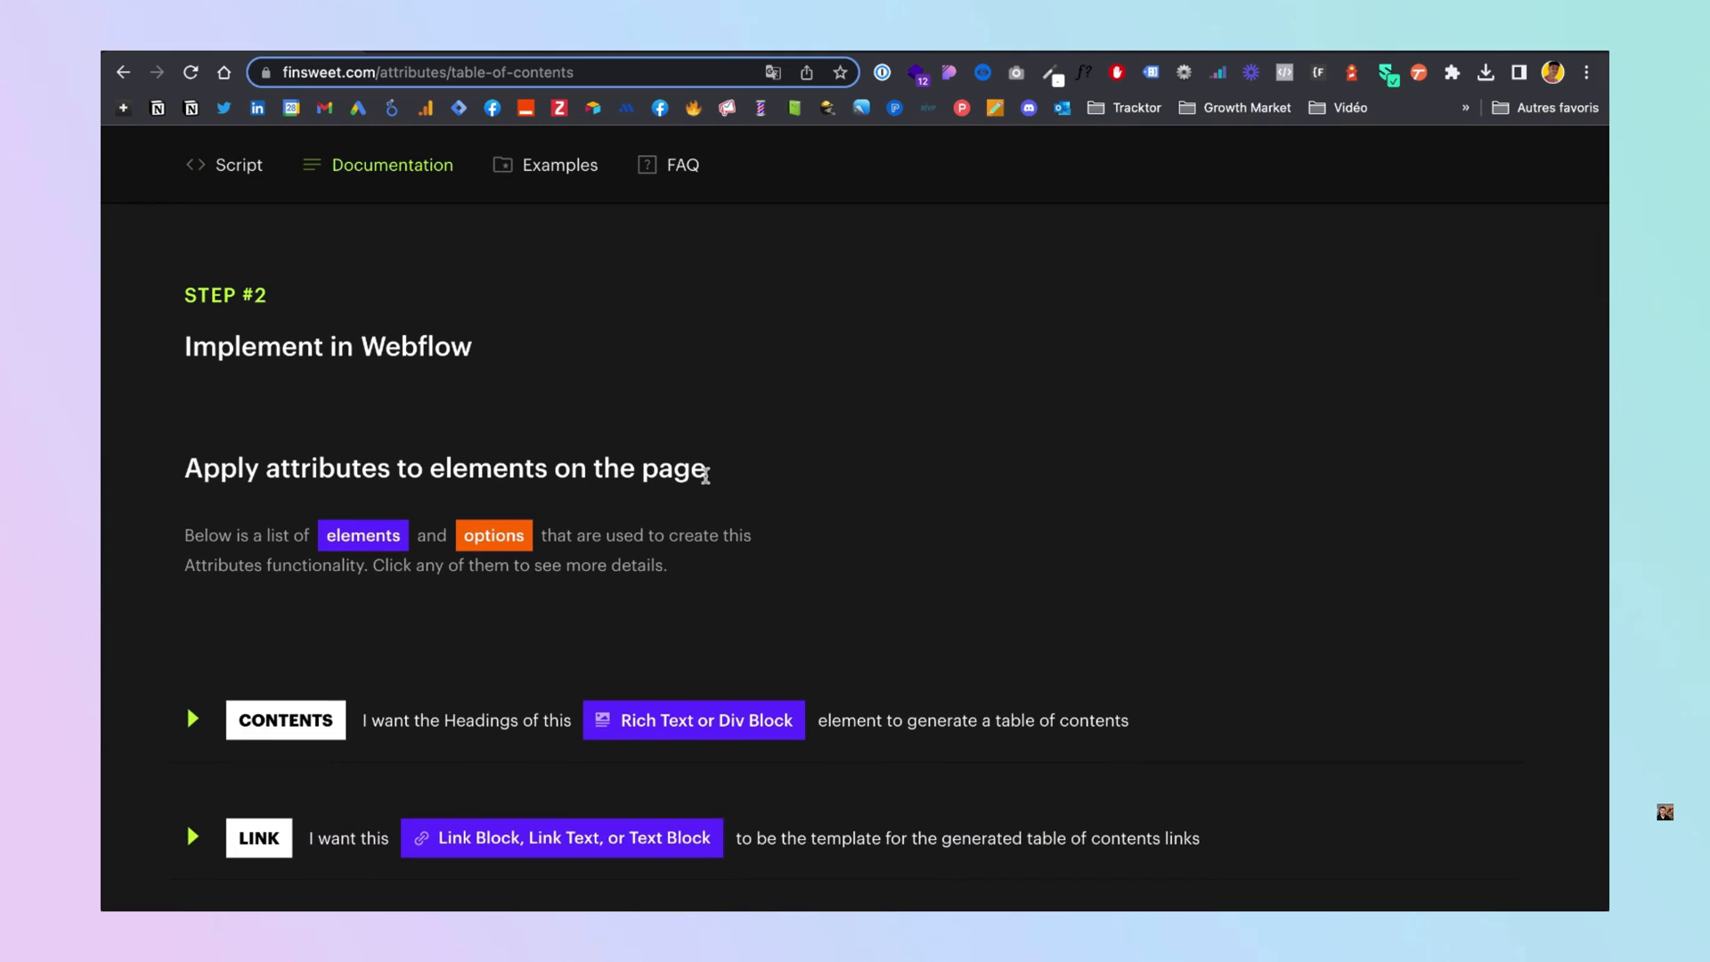
scroll(923, 546, down, 3)
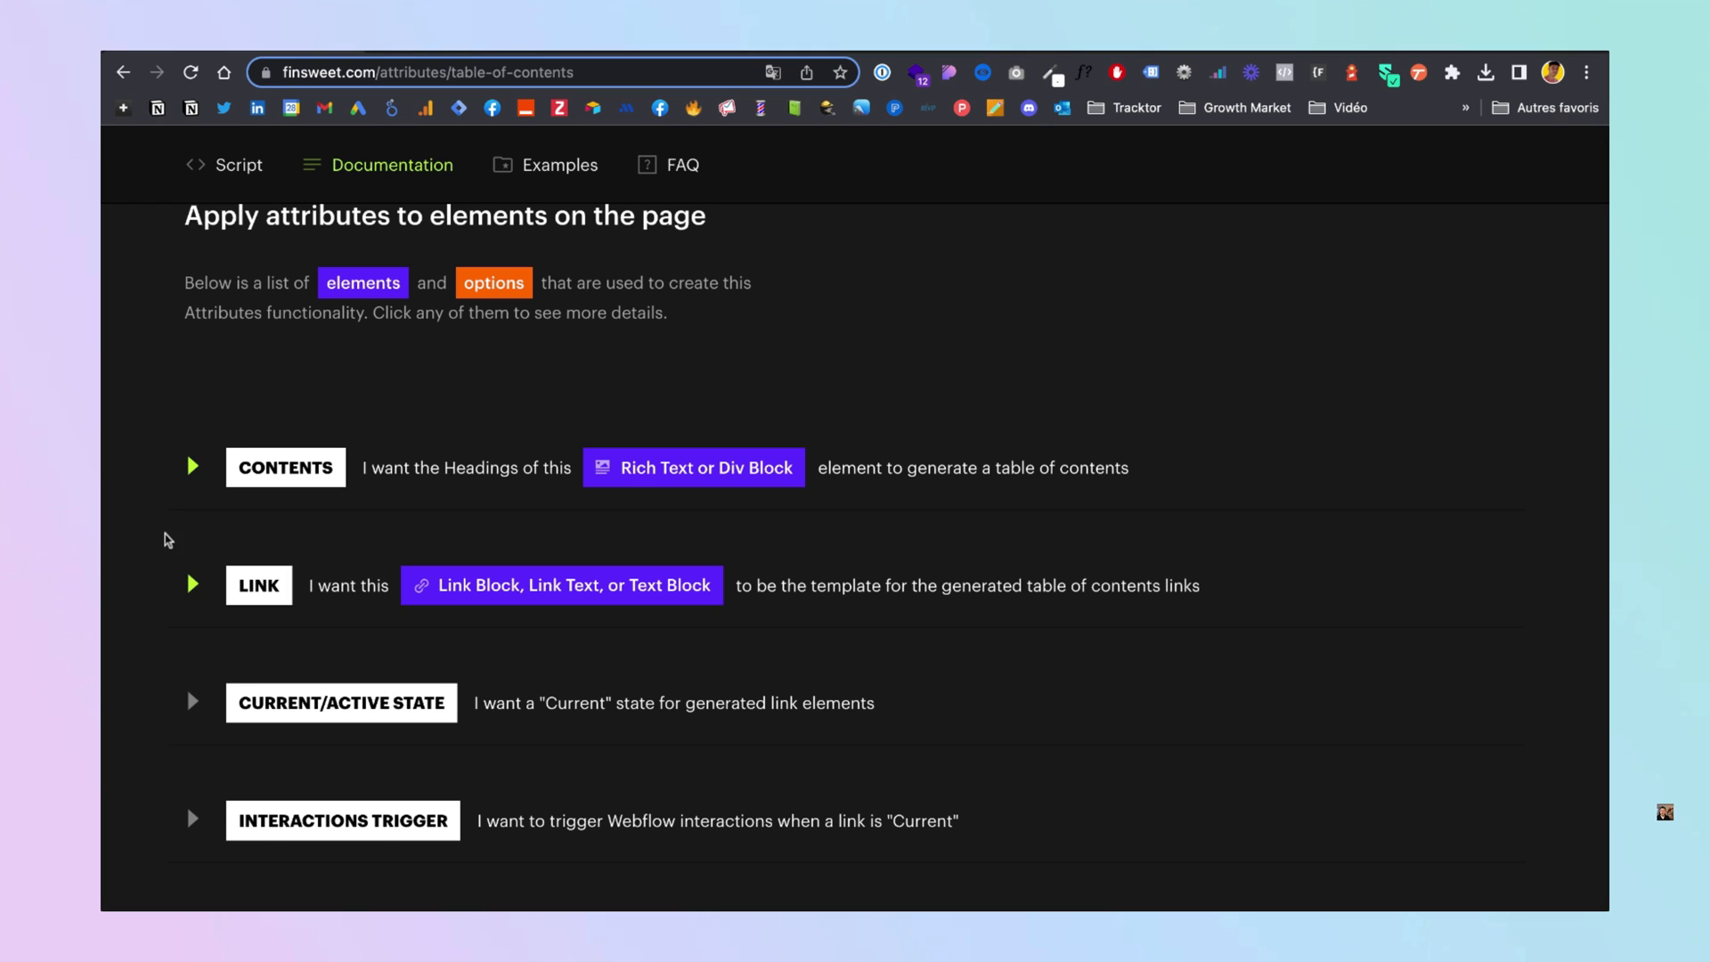
click(193, 469)
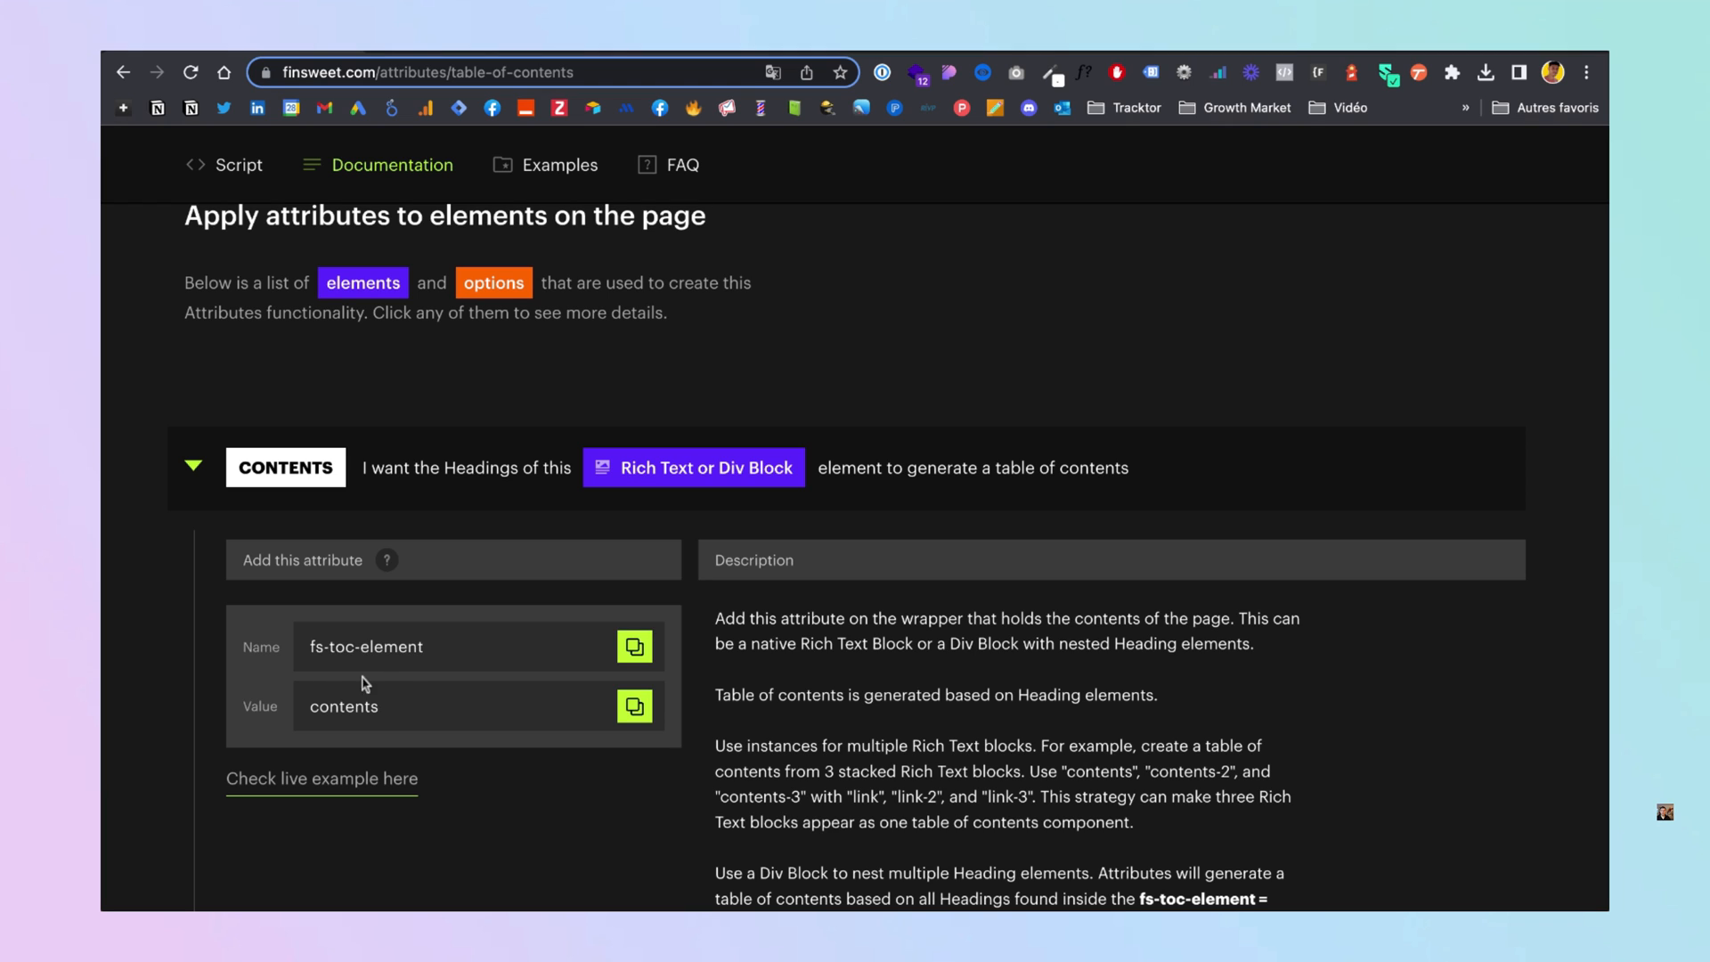
click(634, 647)
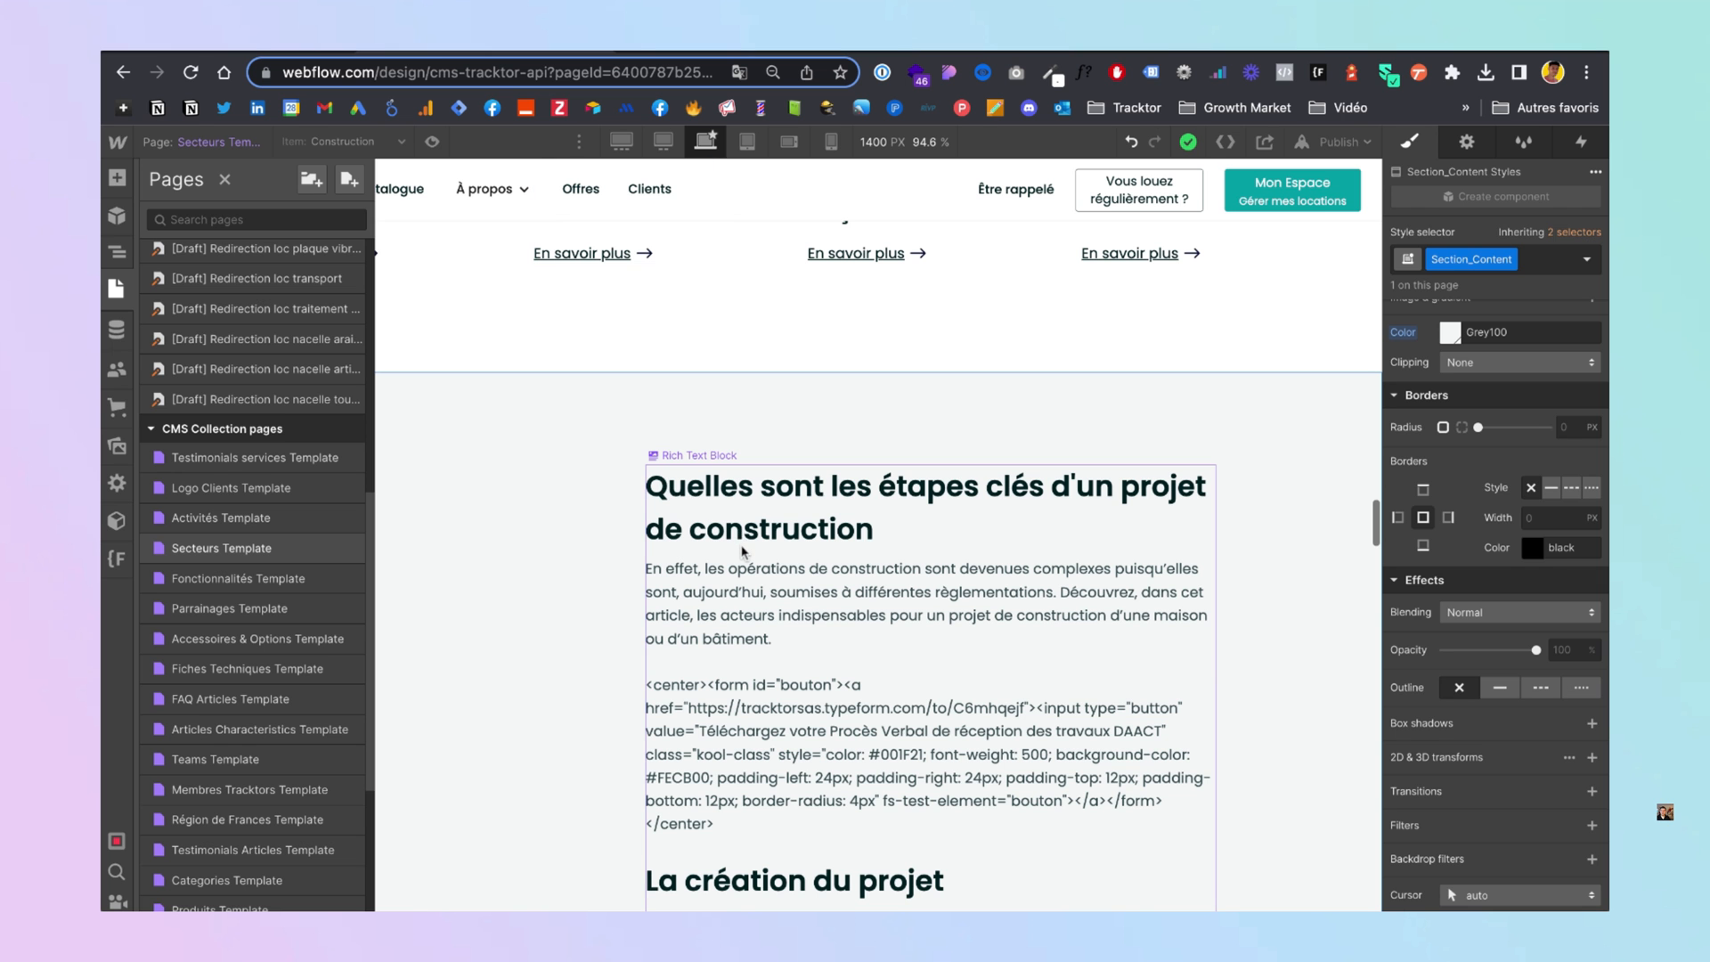
In Webflow, add a custom attribute named fs-toc-element to the article's Rich Text Block
click(691, 499)
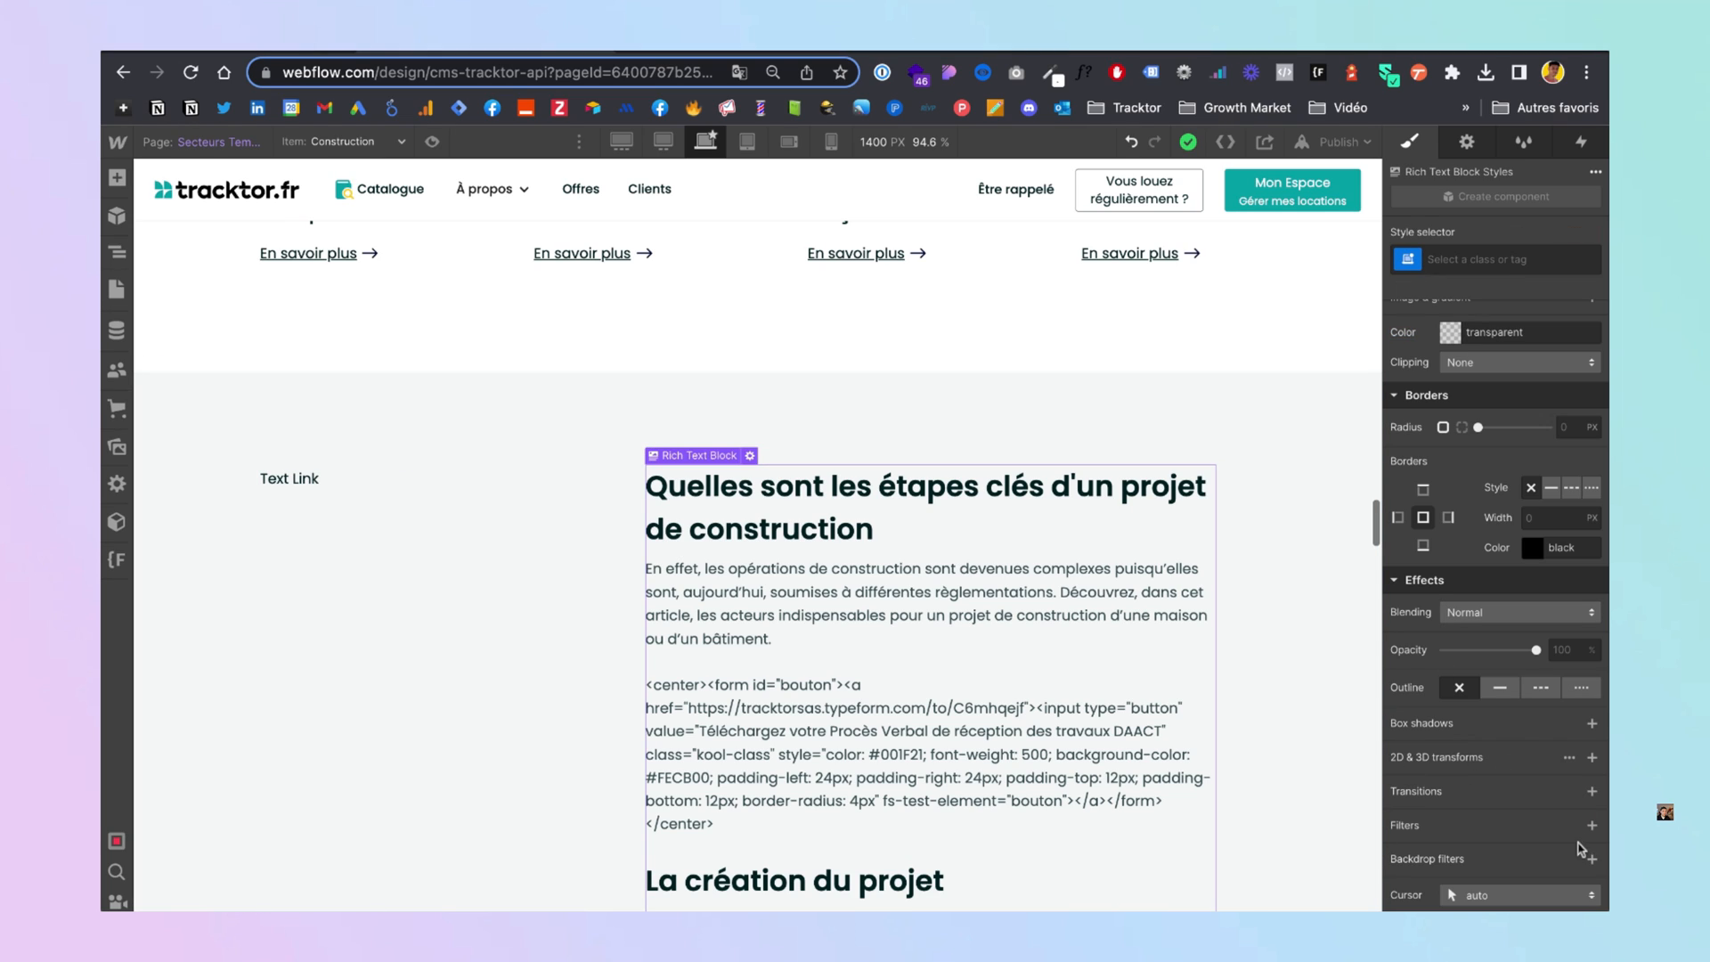
click(1467, 142)
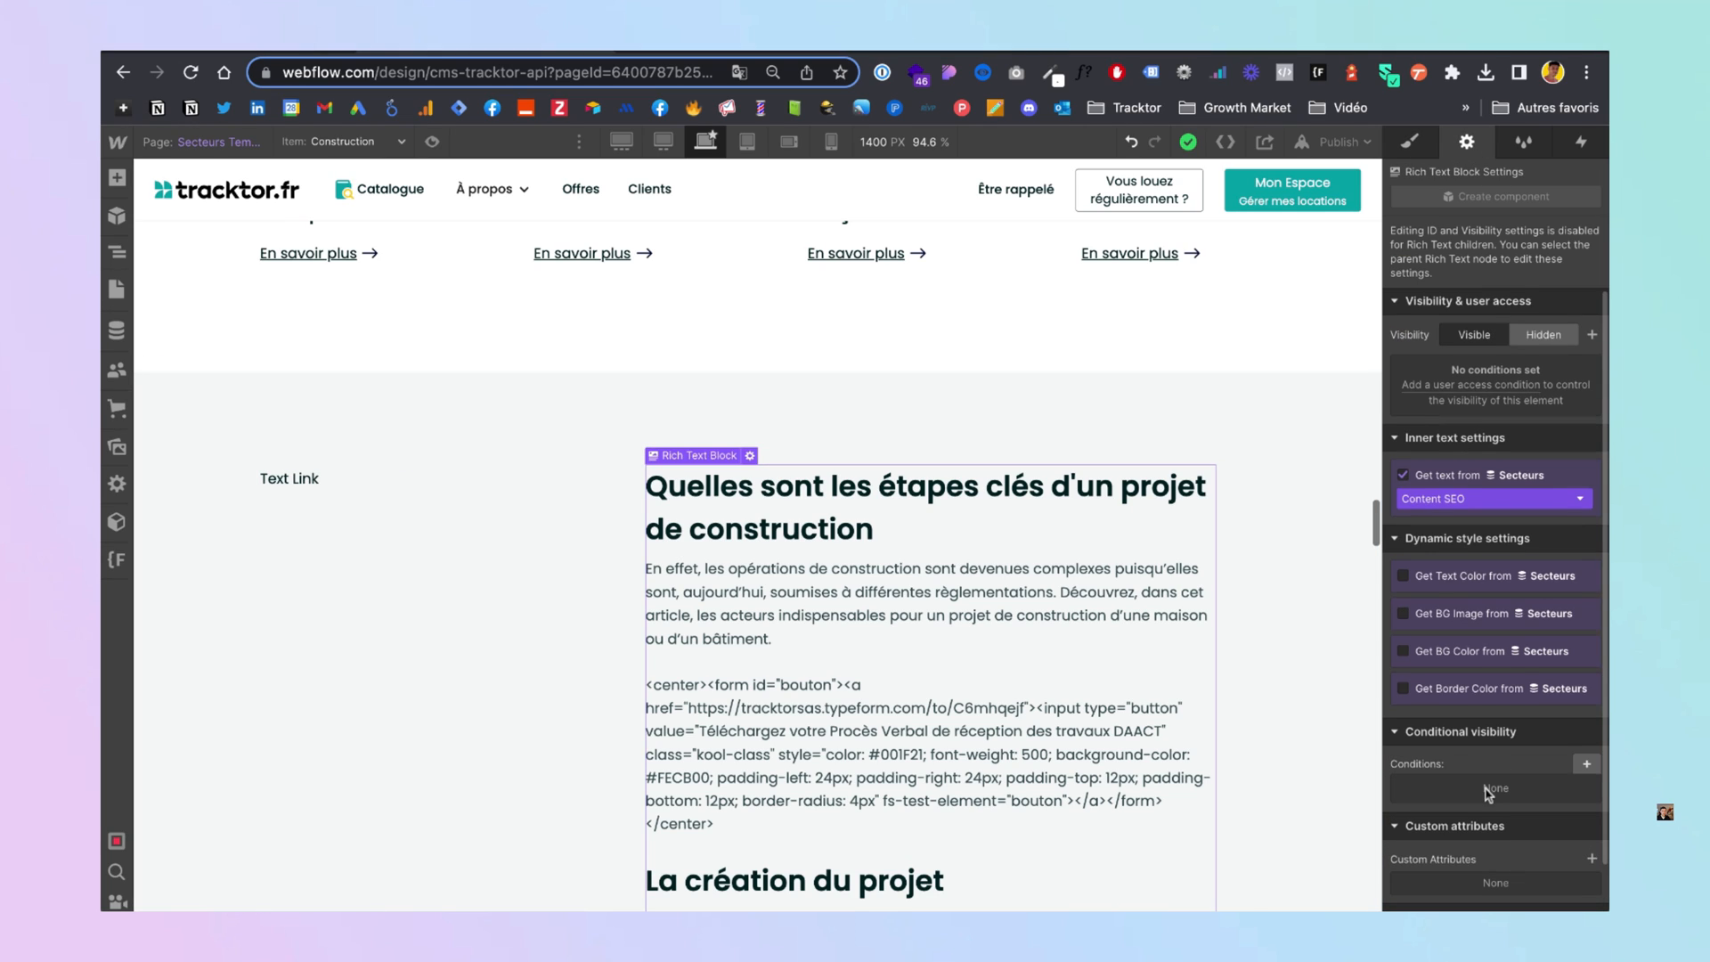
scroll(1505, 791, down, 1)
click(1591, 761)
click(1496, 821)
key(super+v)
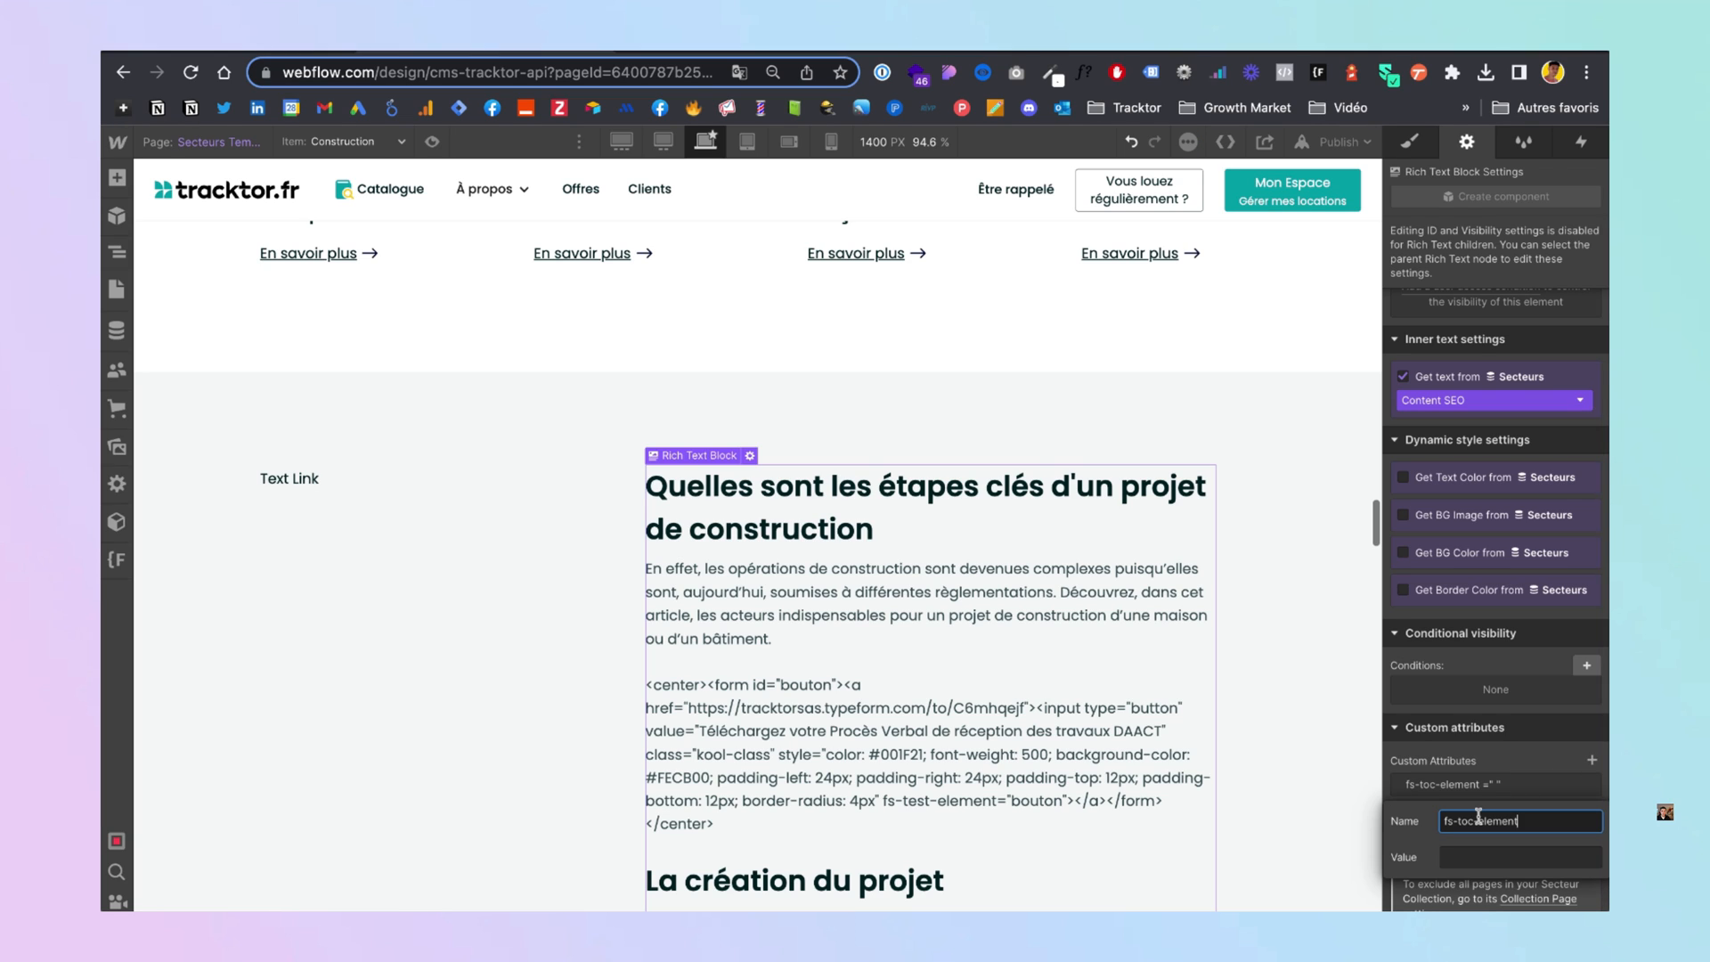
Copy the Contents attribute value from the Finsweet documentation and set the Rich Text Block's attribute value to contents
click(314, 52)
click(637, 716)
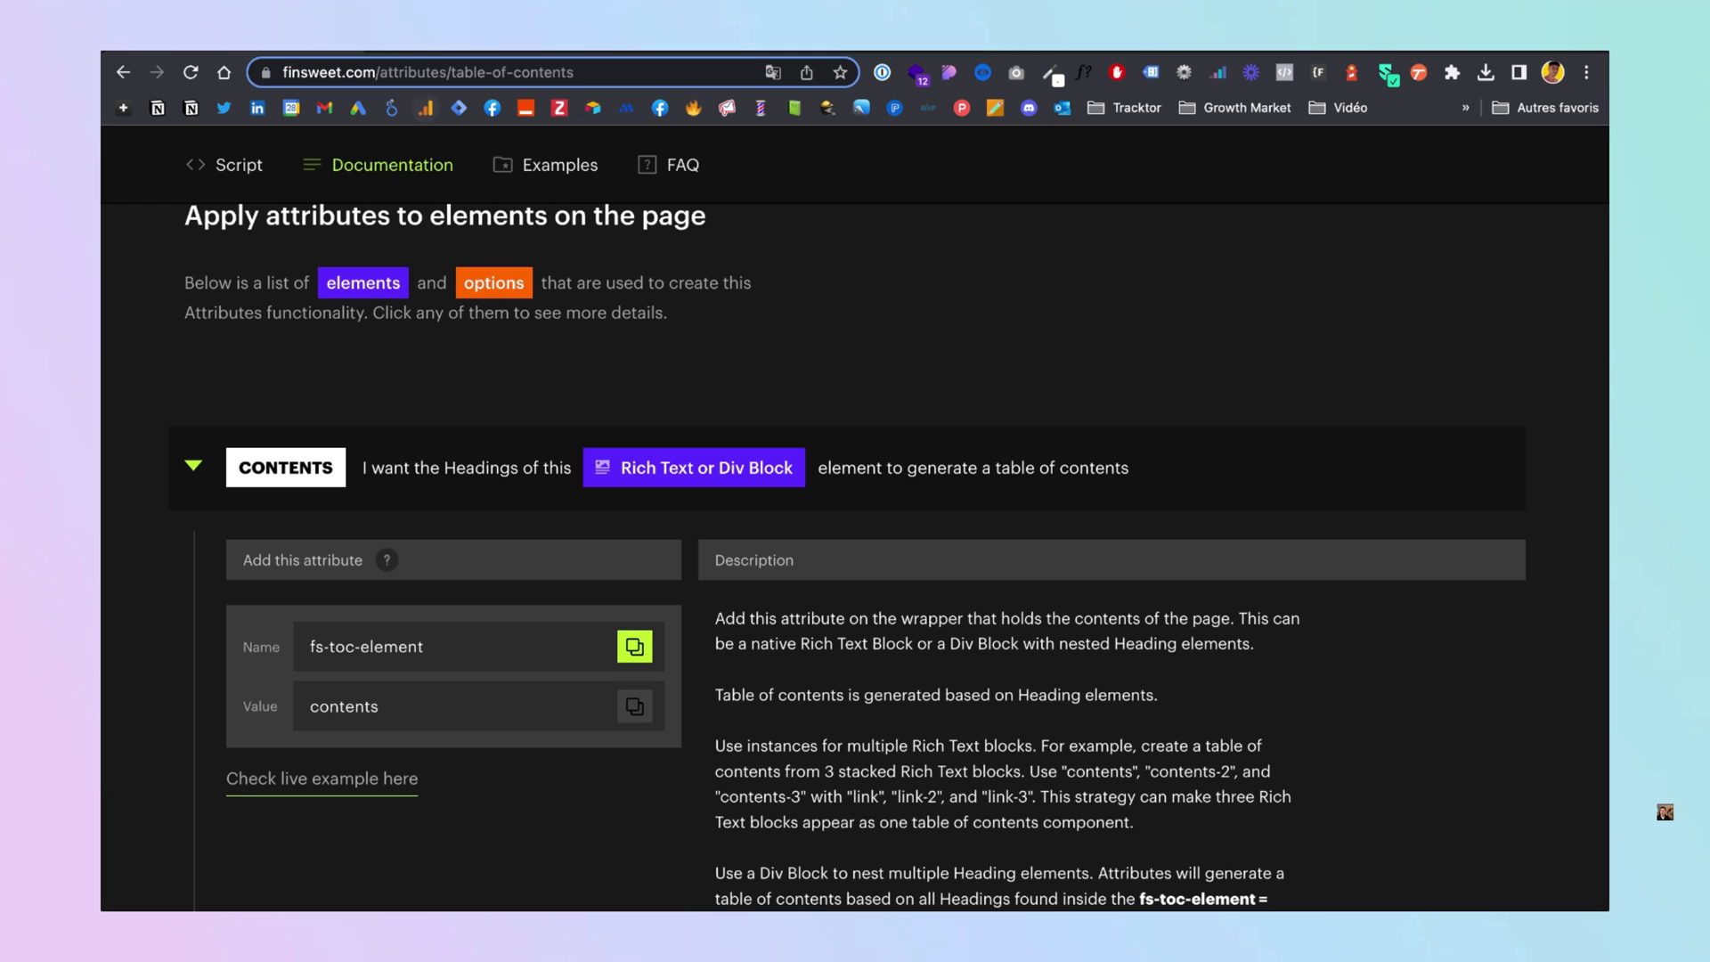
click(483, 51)
click(1492, 857)
key(super+v)
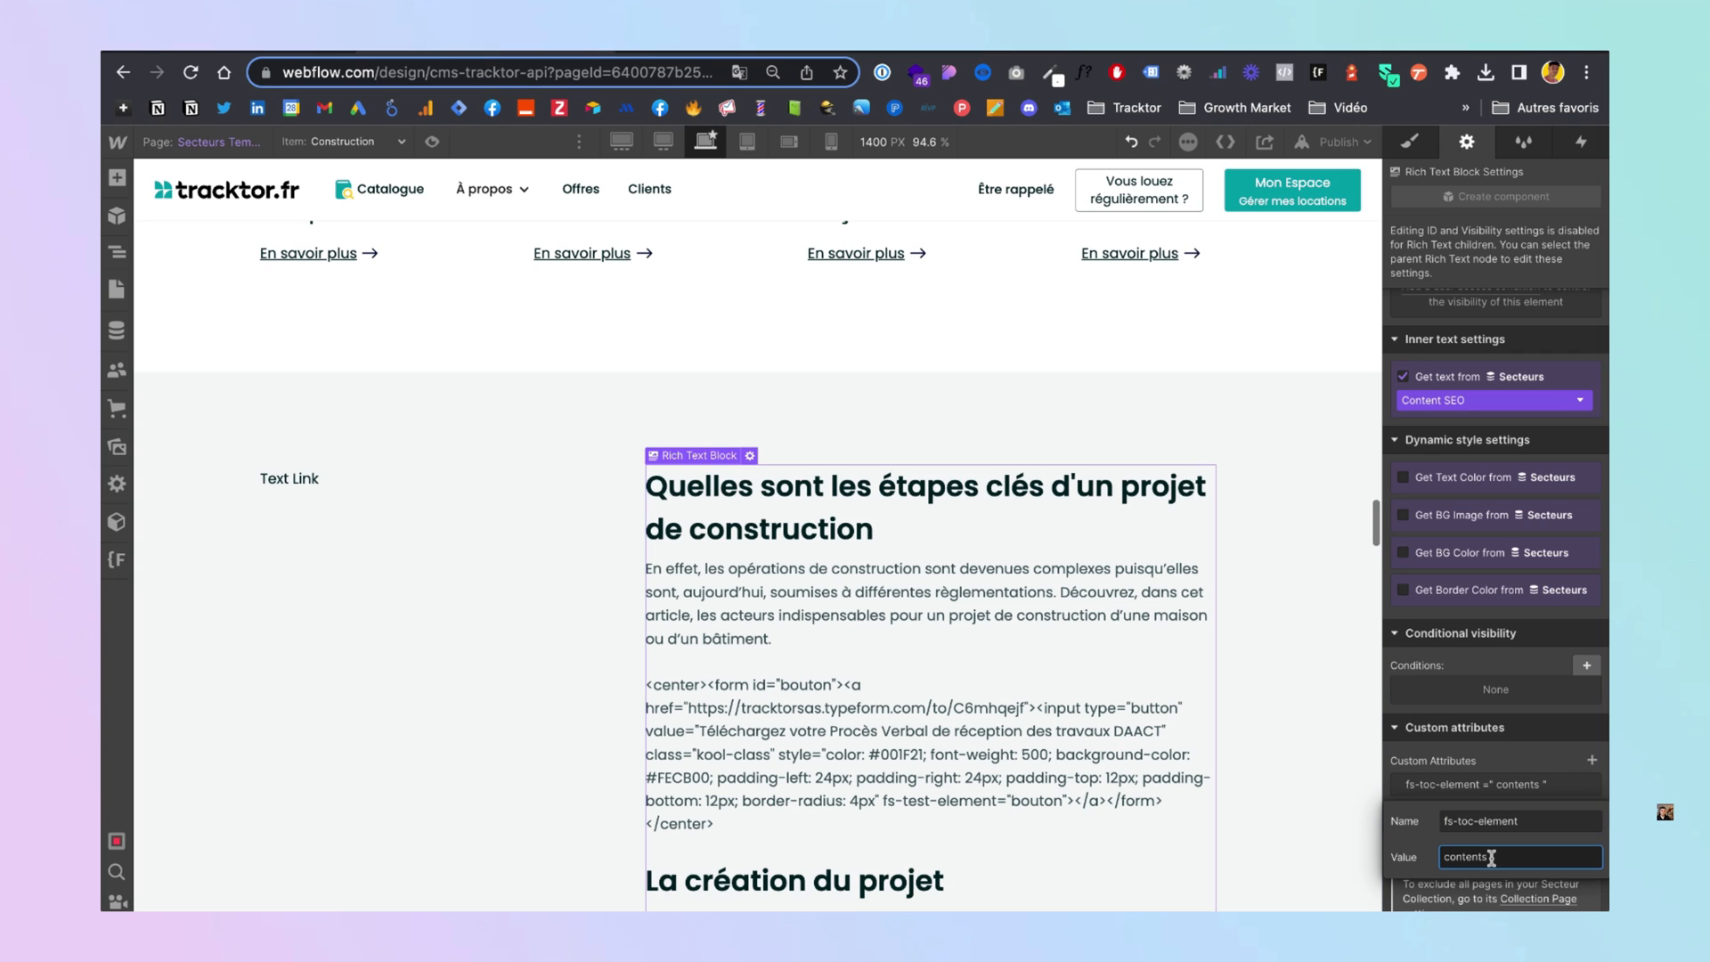
click(1517, 715)
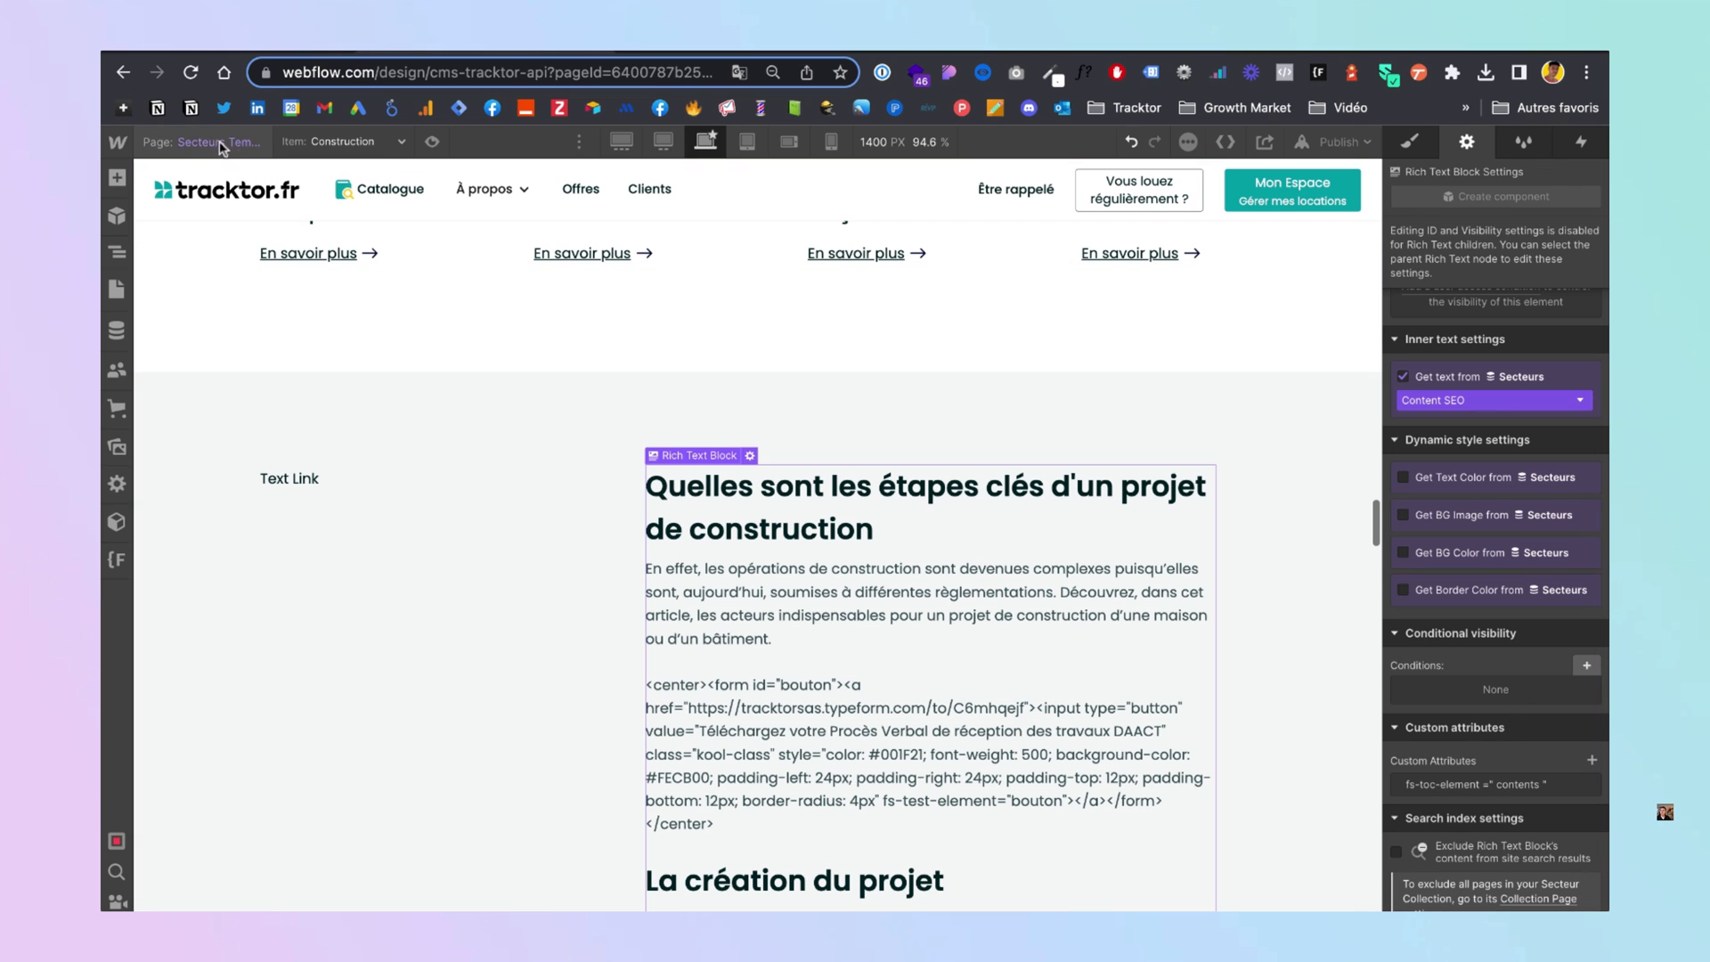
In the Finsweet documentation, collapse the Contents entry, expand the Link entry and copy its attribute name fs-toc-element
click(259, 54)
click(194, 467)
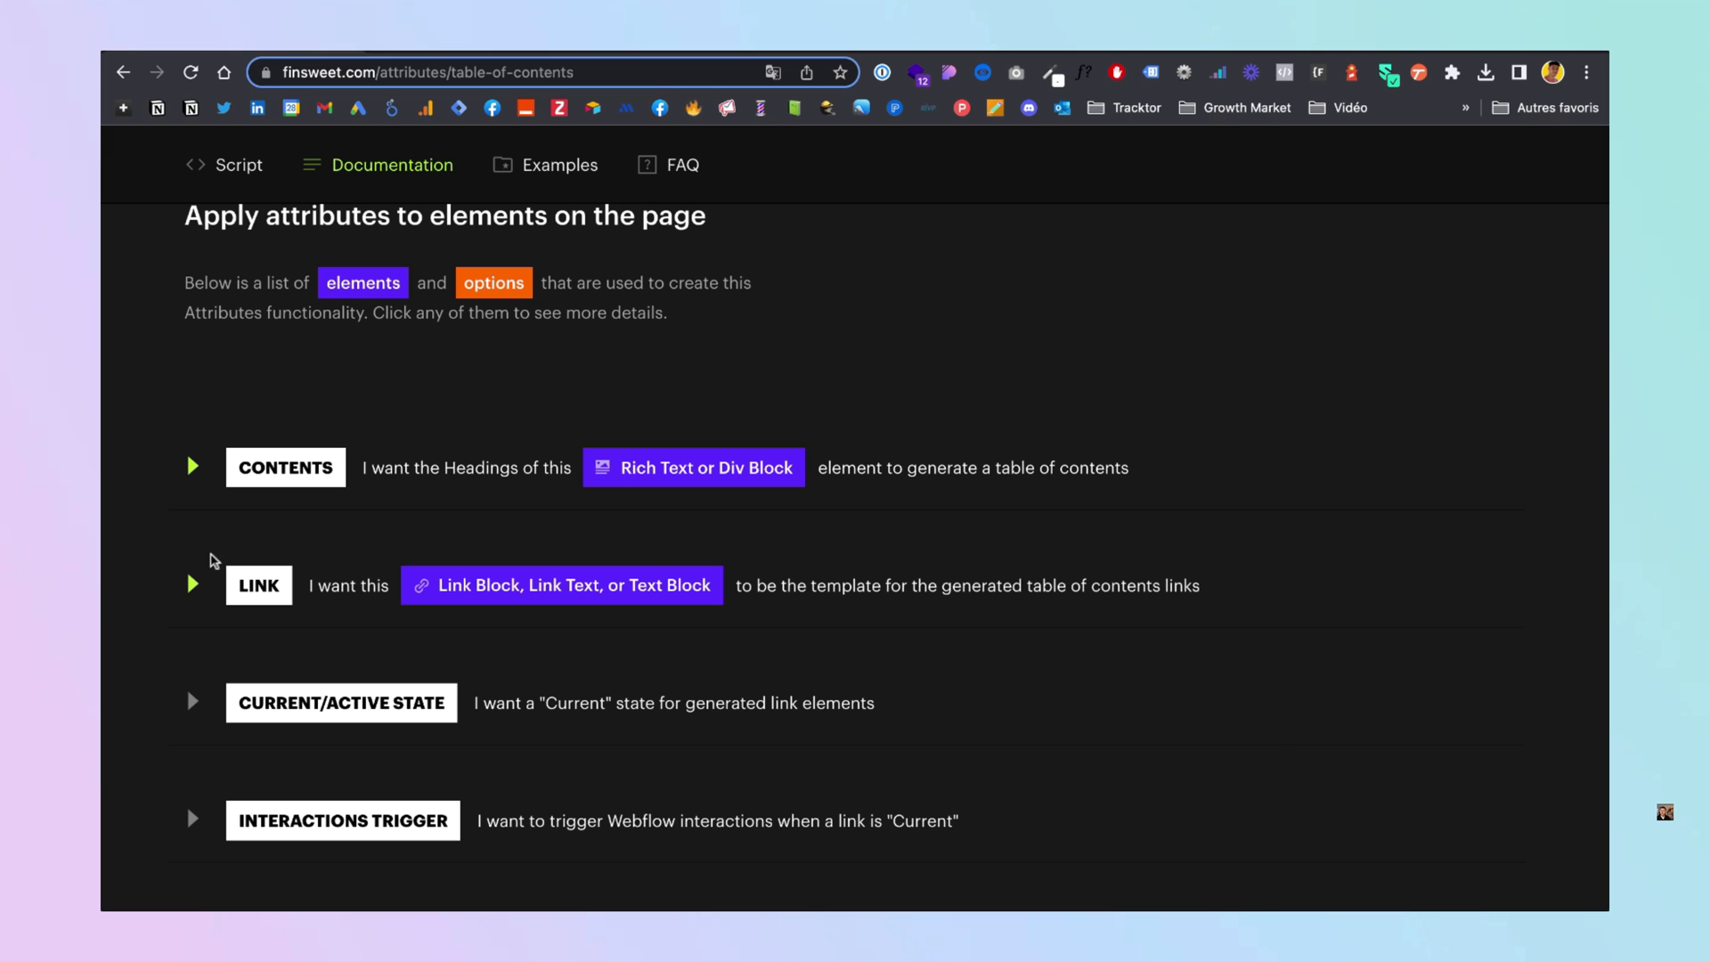
click(196, 583)
scroll(364, 653, down, 2)
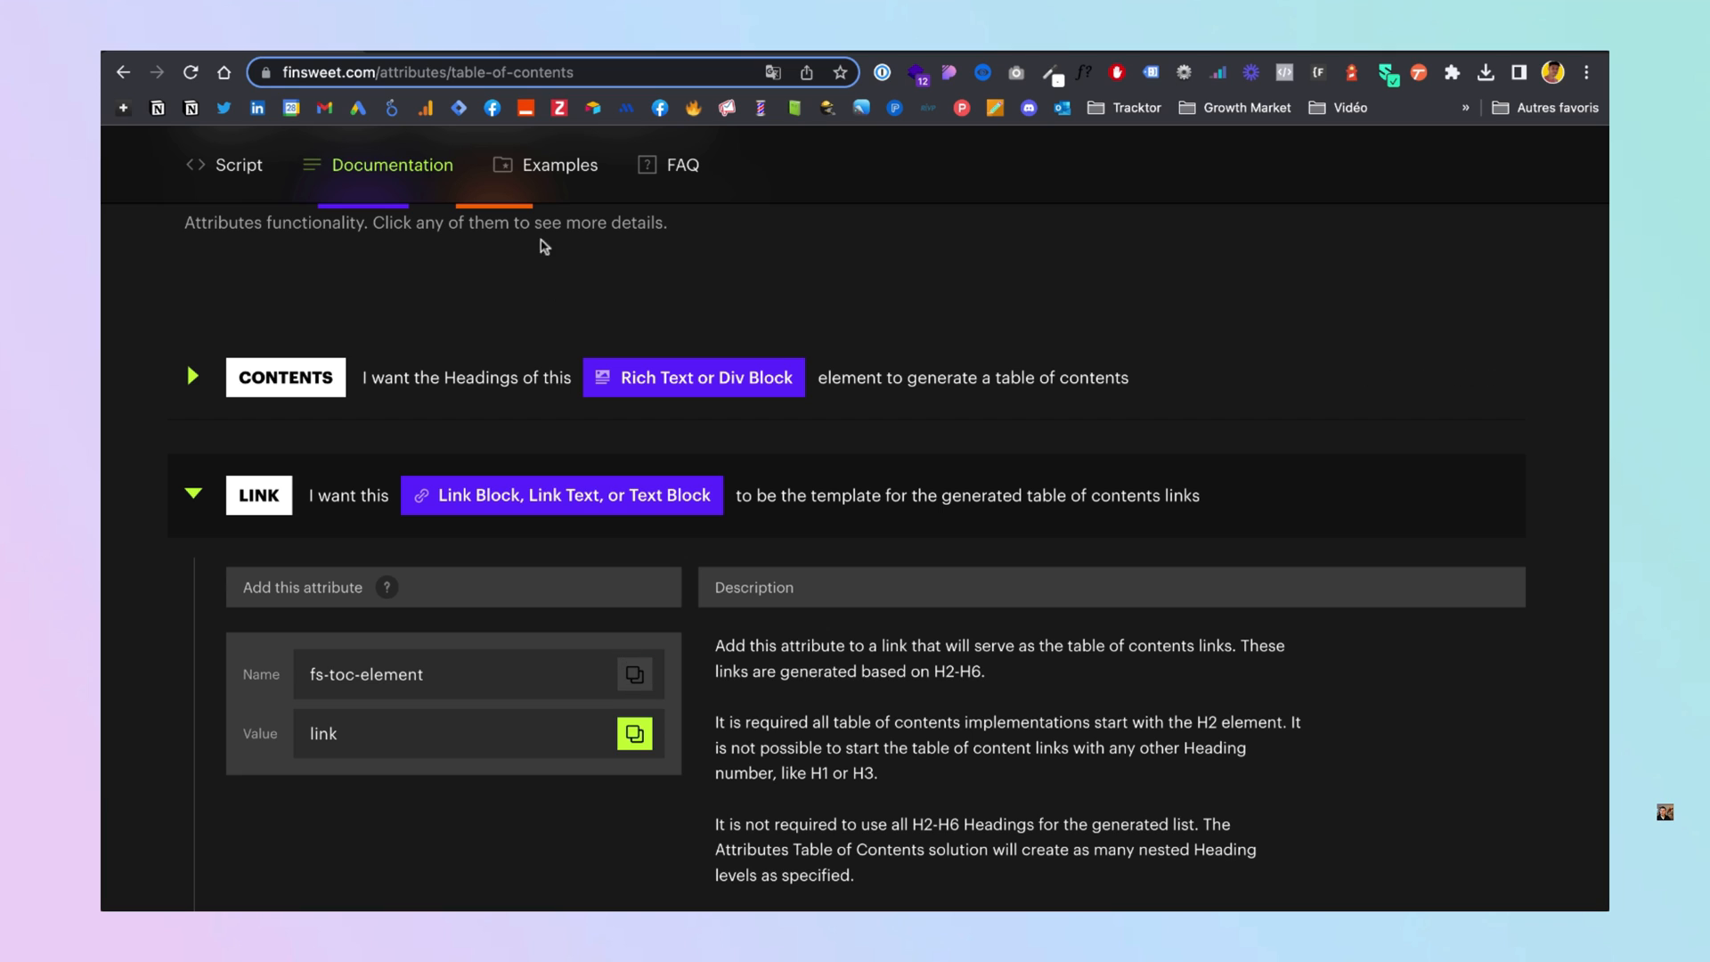
In Webflow, add a custom attribute named fs-toc-element to the Text Link in the table of contents wrapper
click(422, 53)
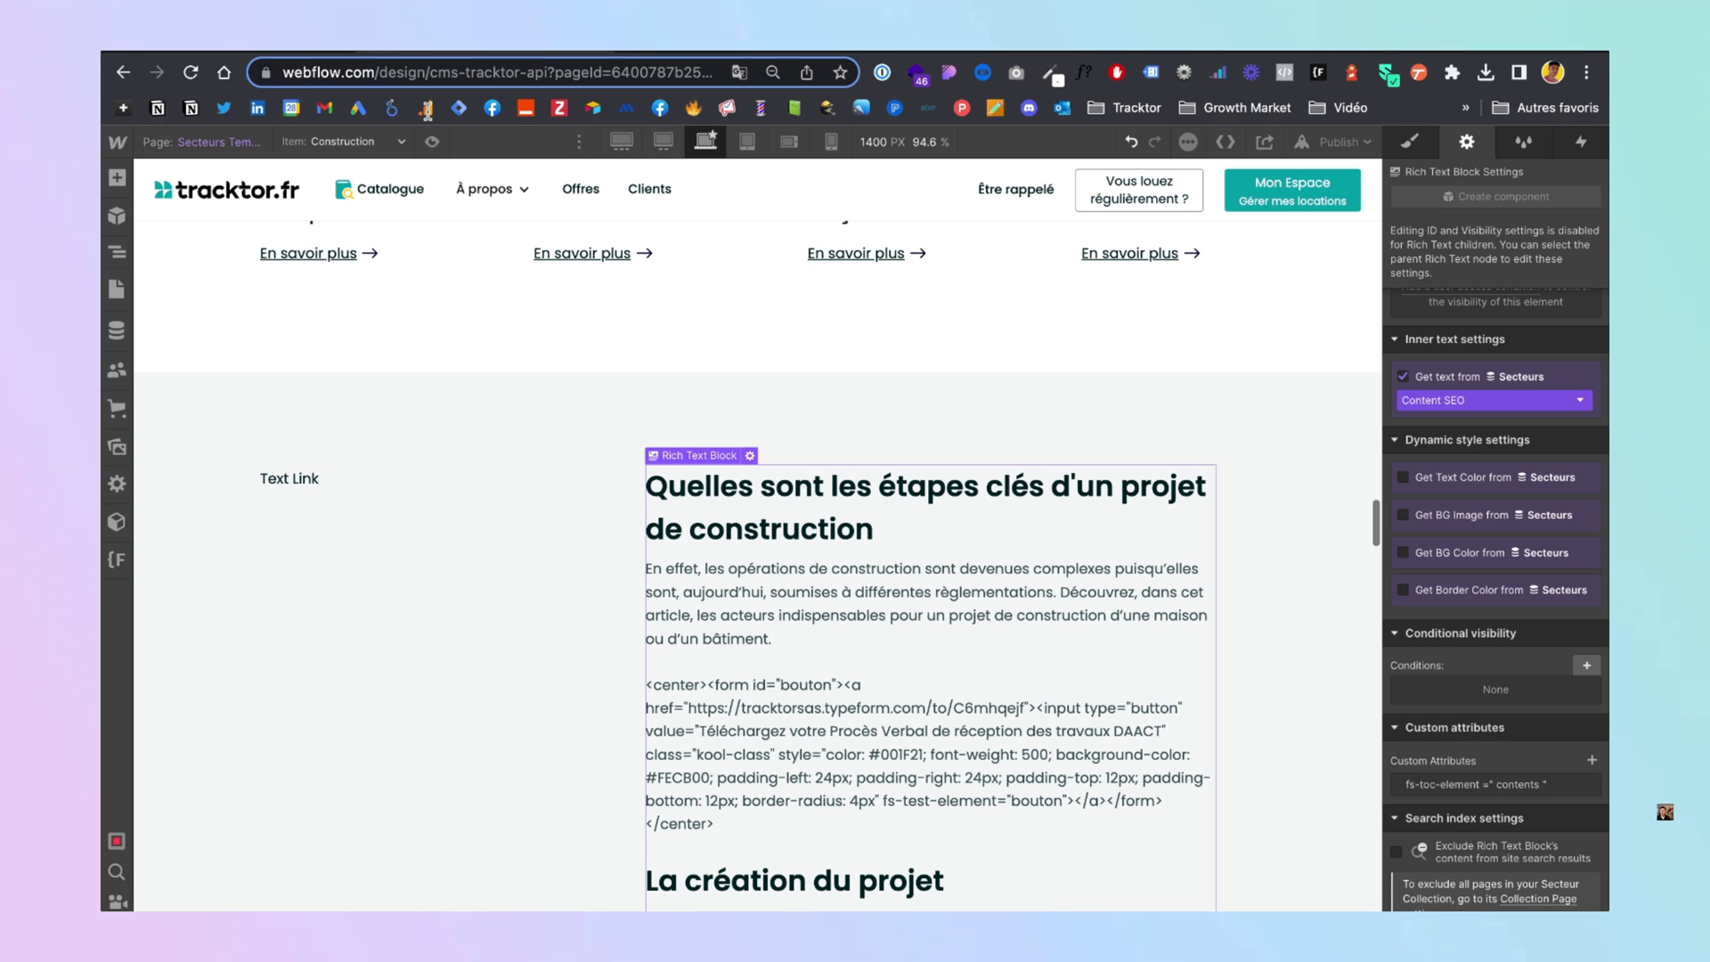
click(315, 481)
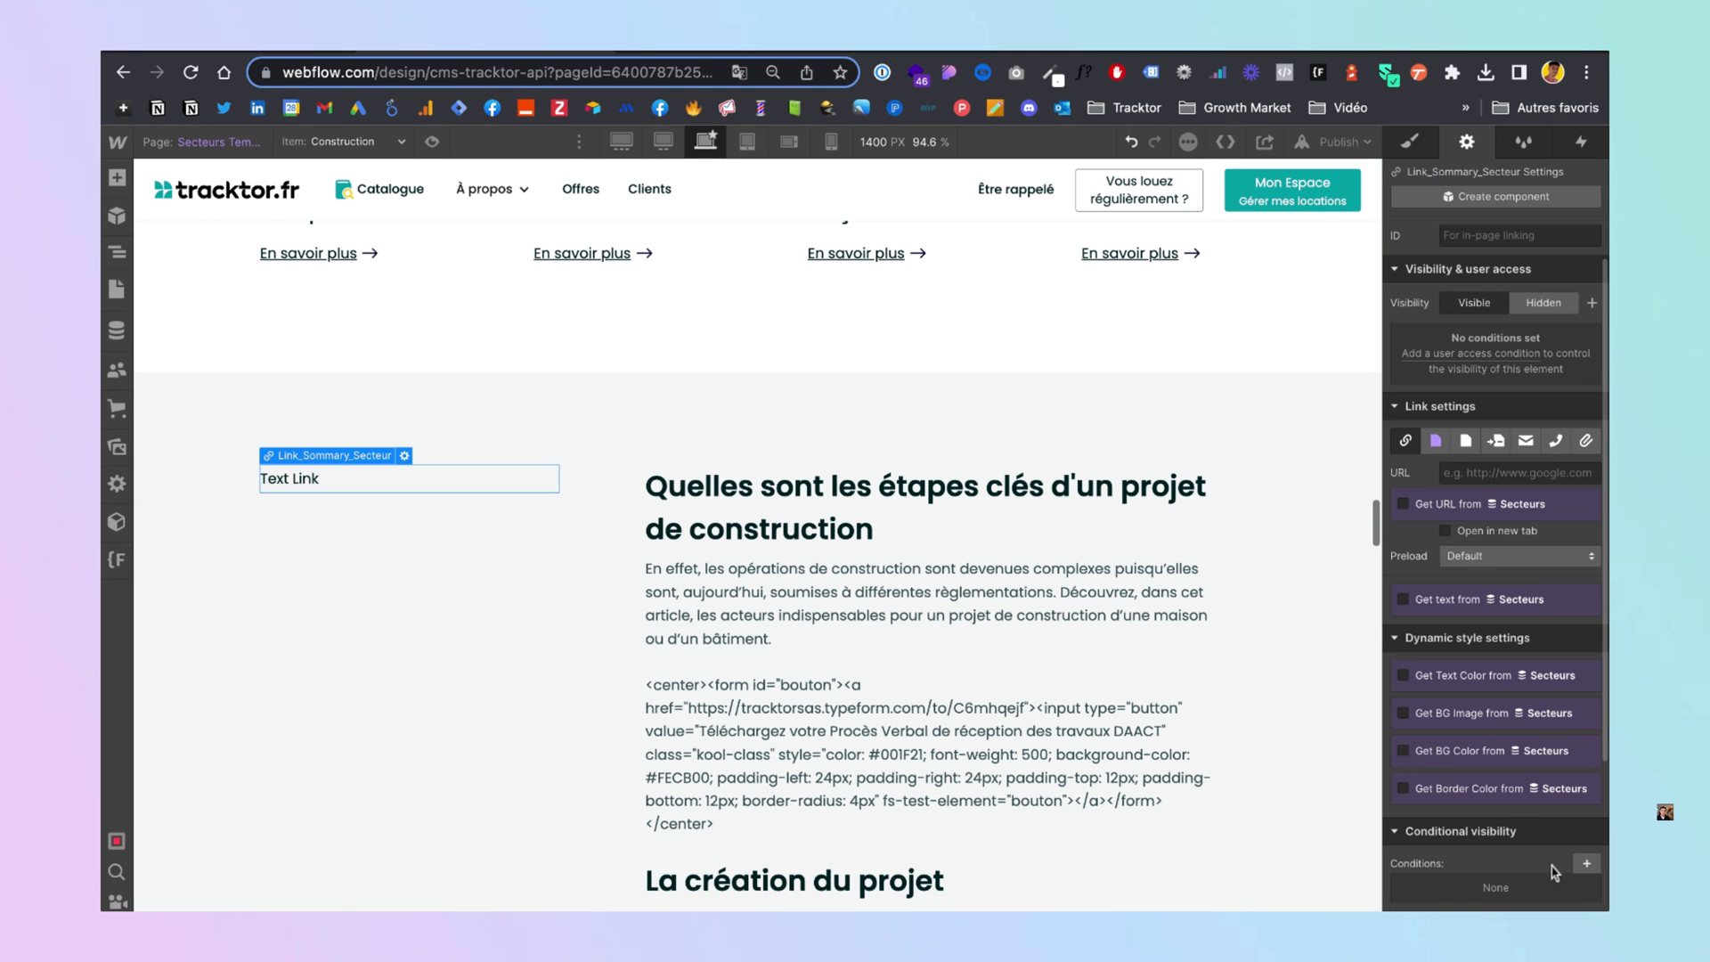
scroll(1547, 868, down, 3)
click(1587, 823)
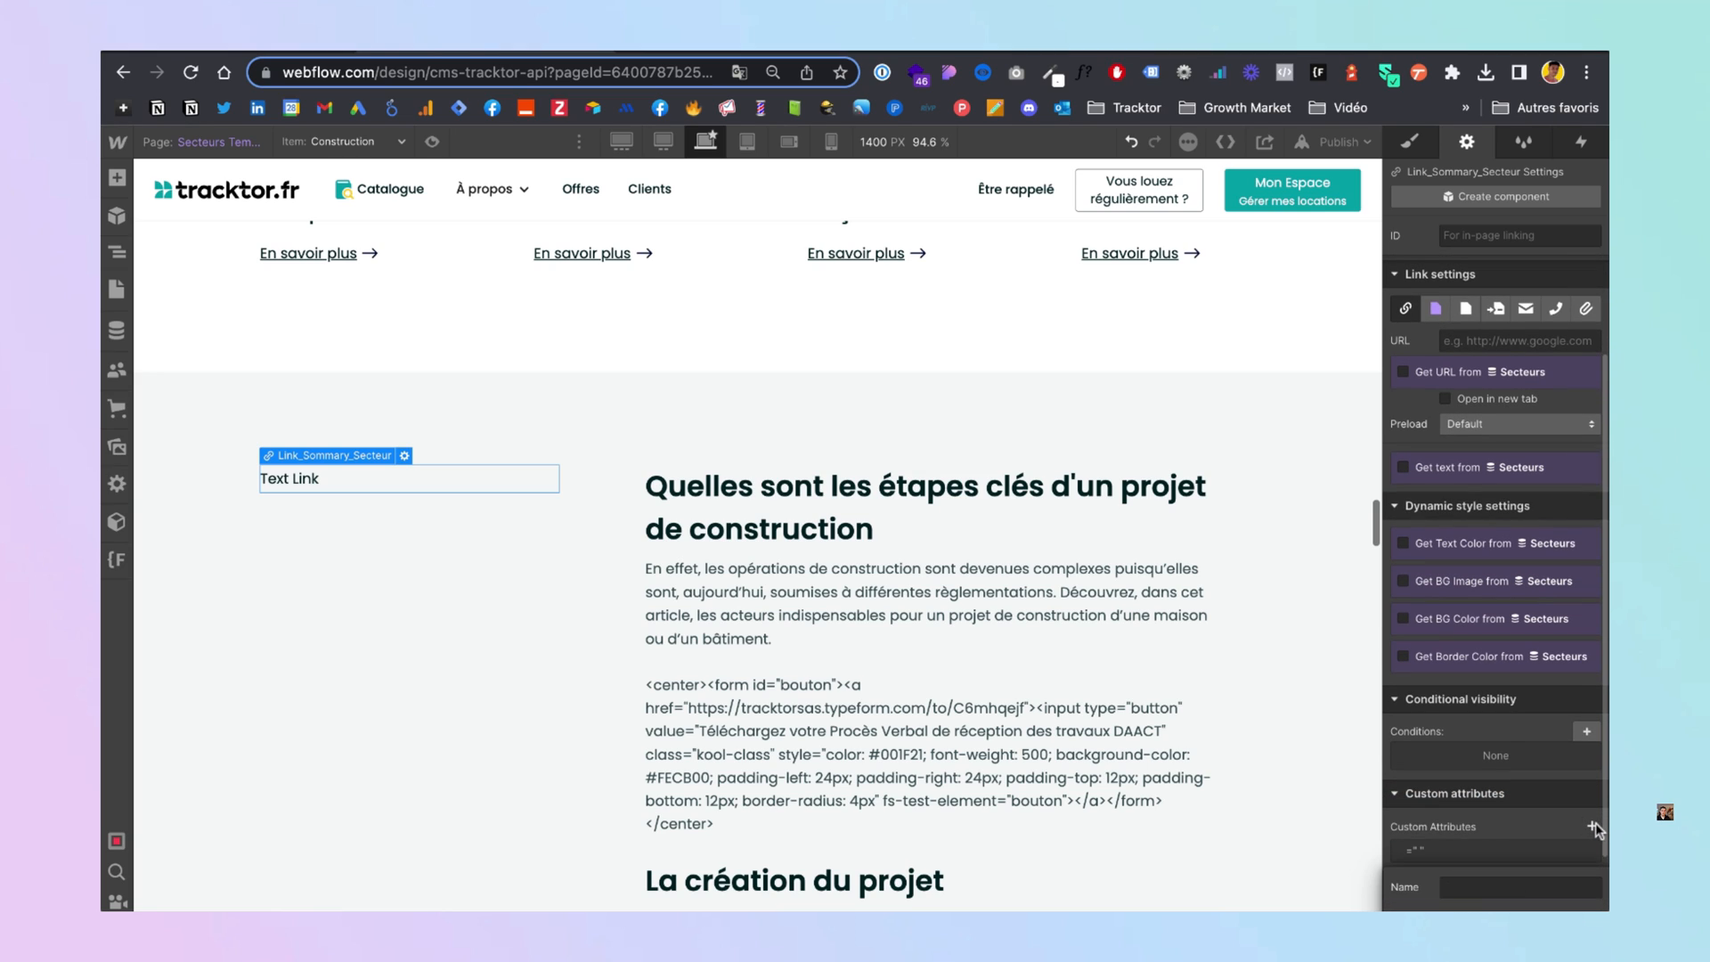
key(ctrl+v)
key(Tab)
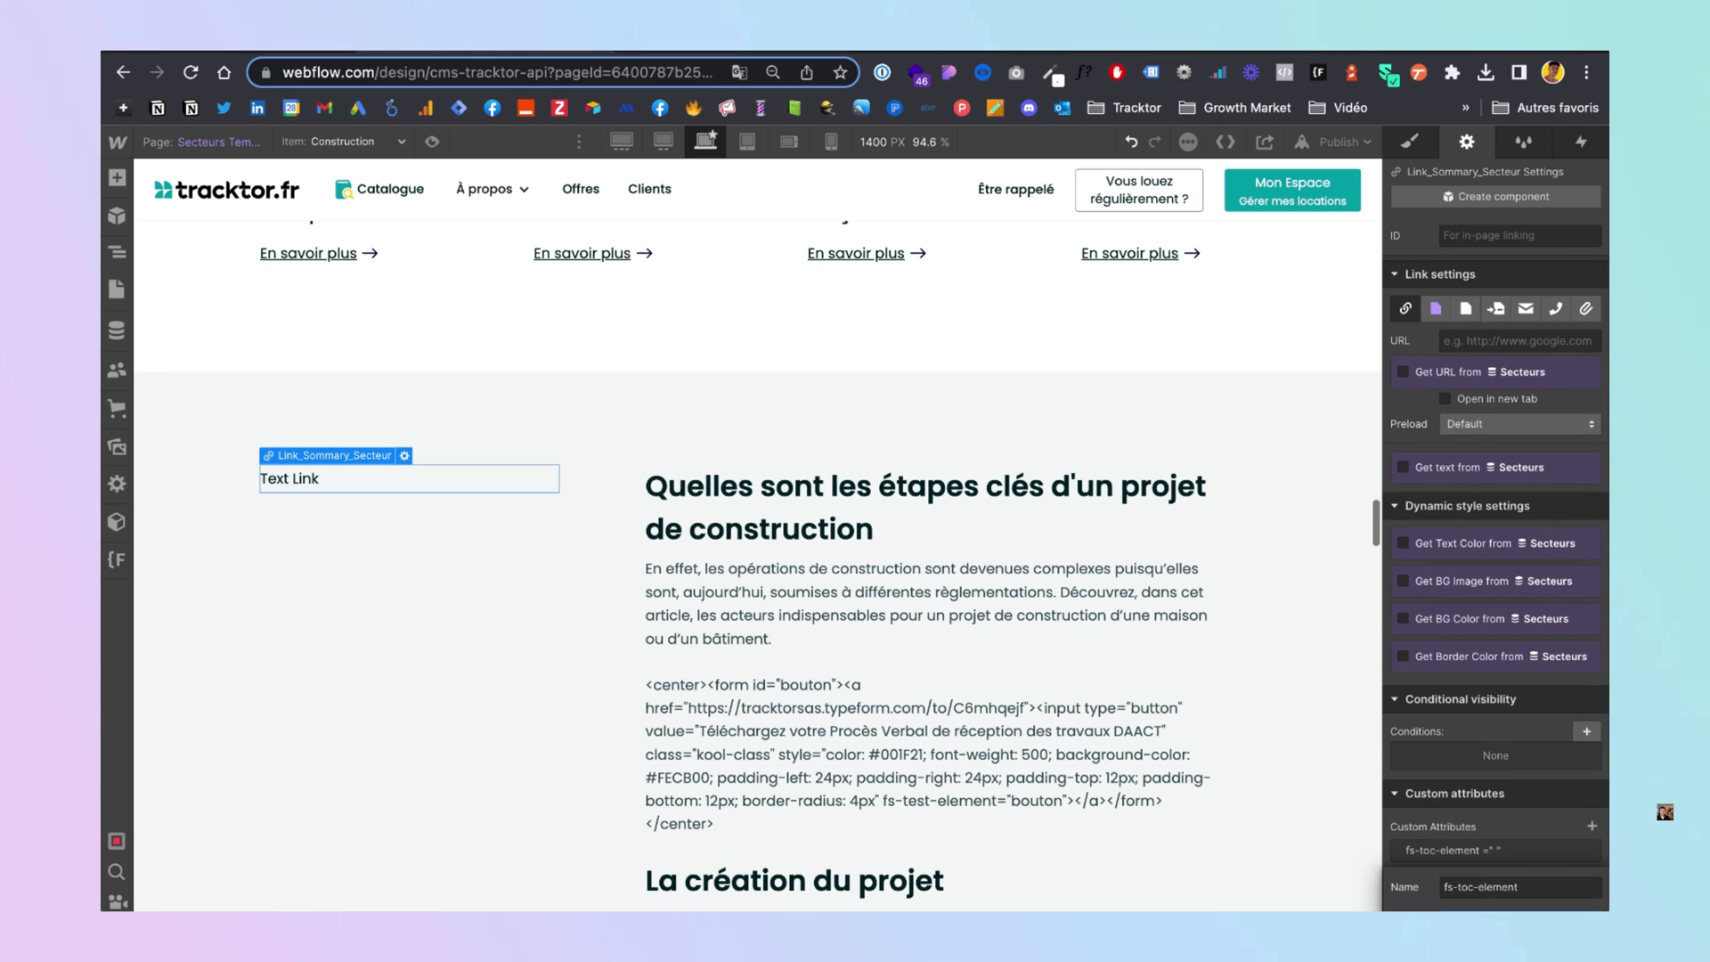
click(1371, 800)
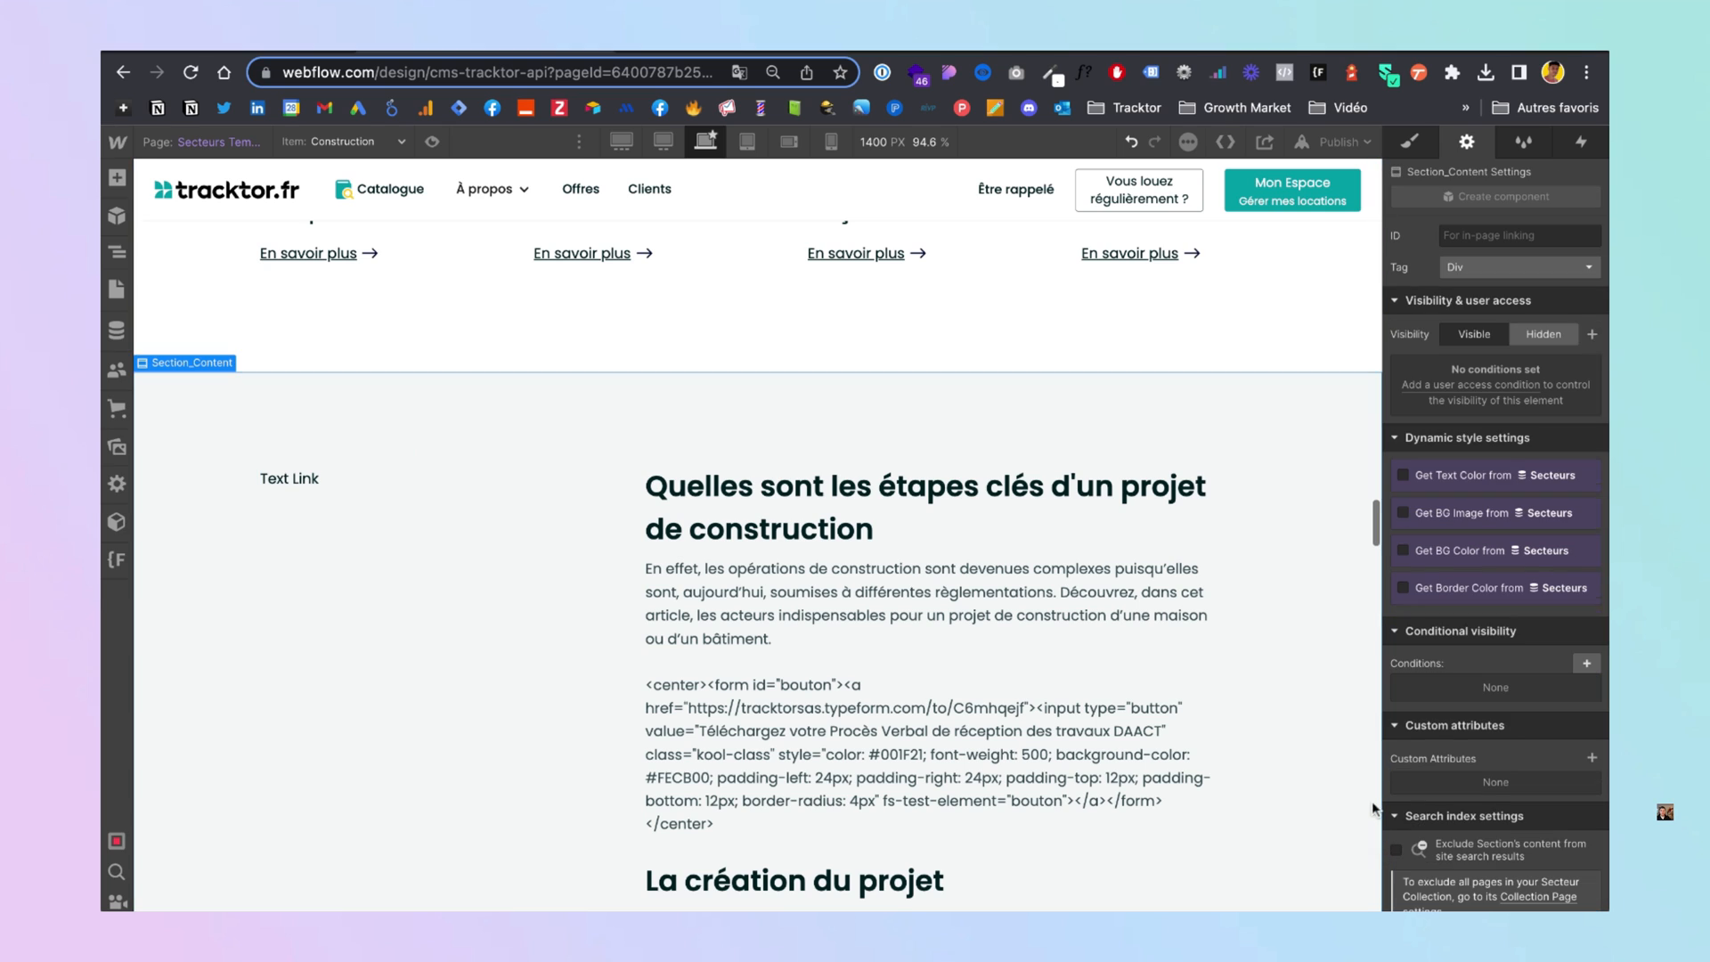
Publish the site to the cms-tracktor-api.webflow.io domain
click(1334, 142)
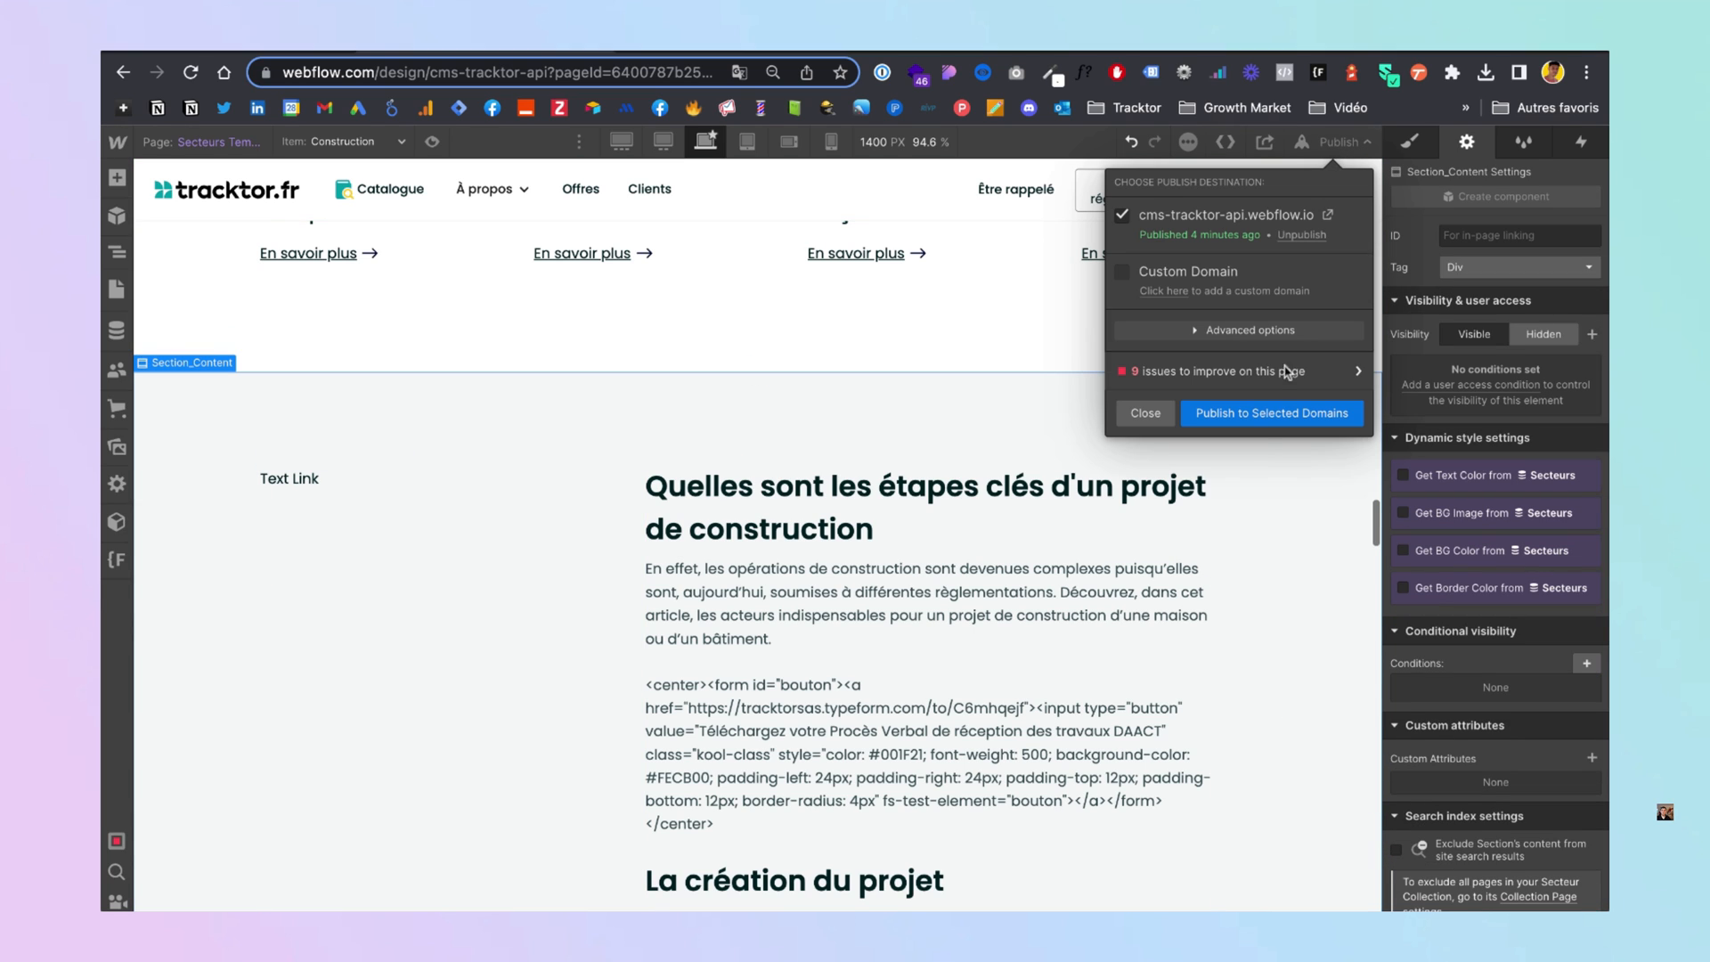
click(1255, 414)
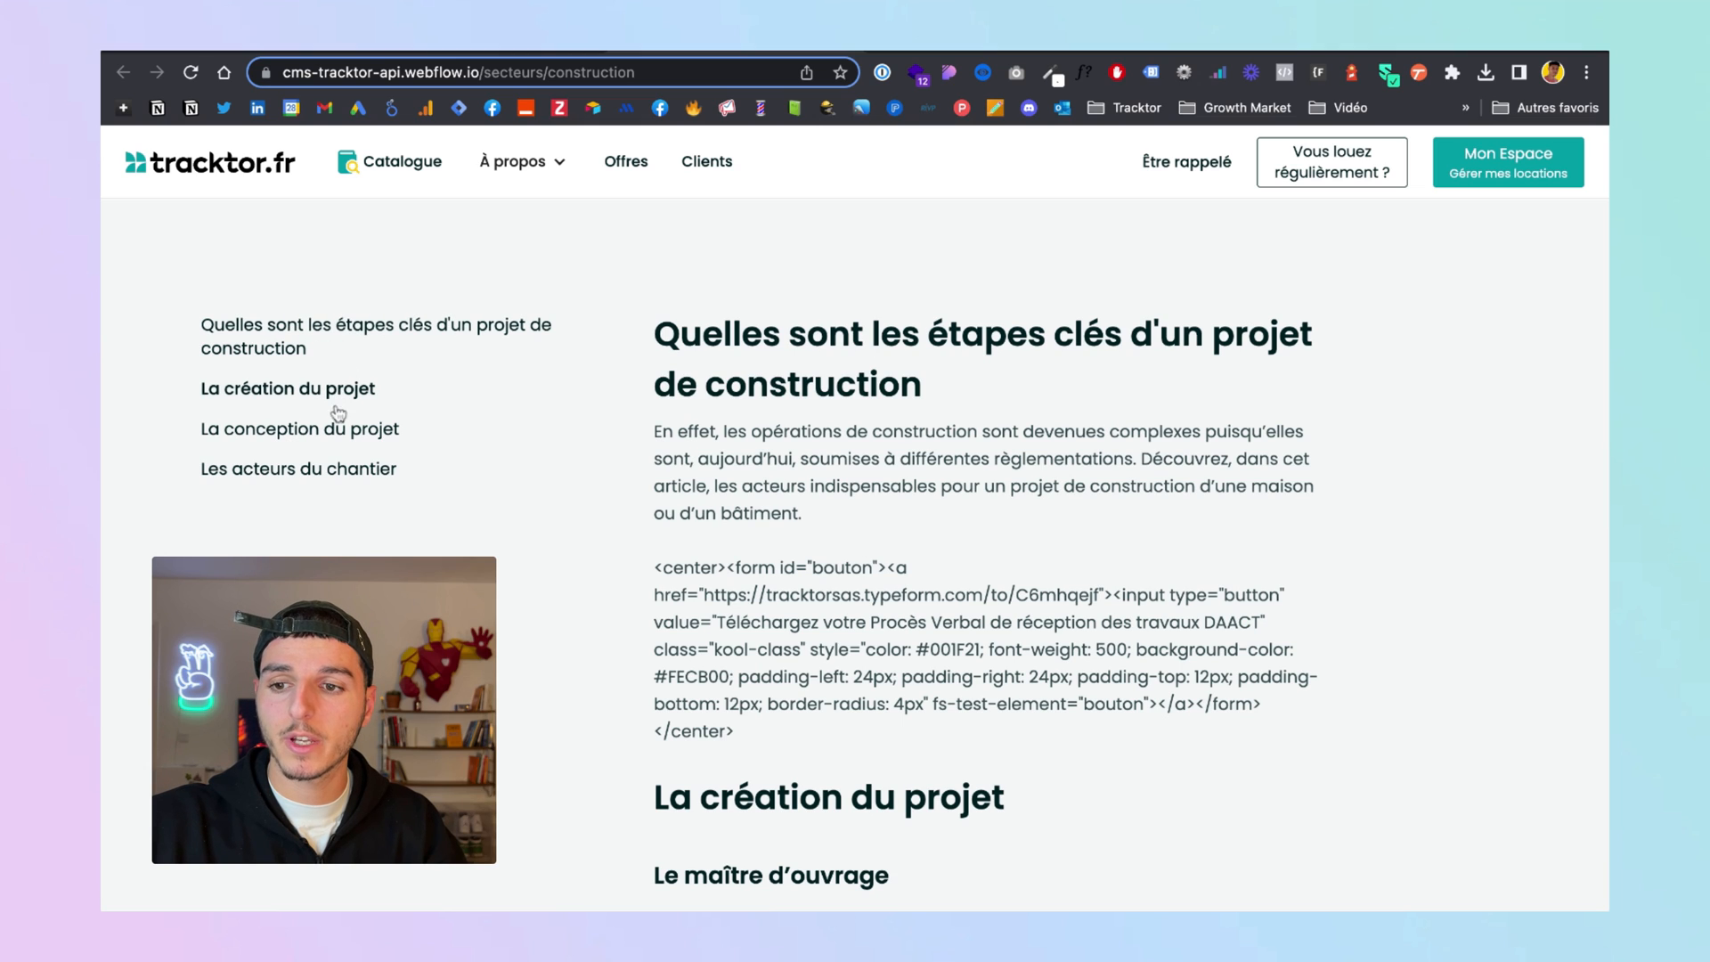
On the published Construction page, test the La création du projet and La conception du projet links in the table of contents
drag(651, 337, 1080, 448)
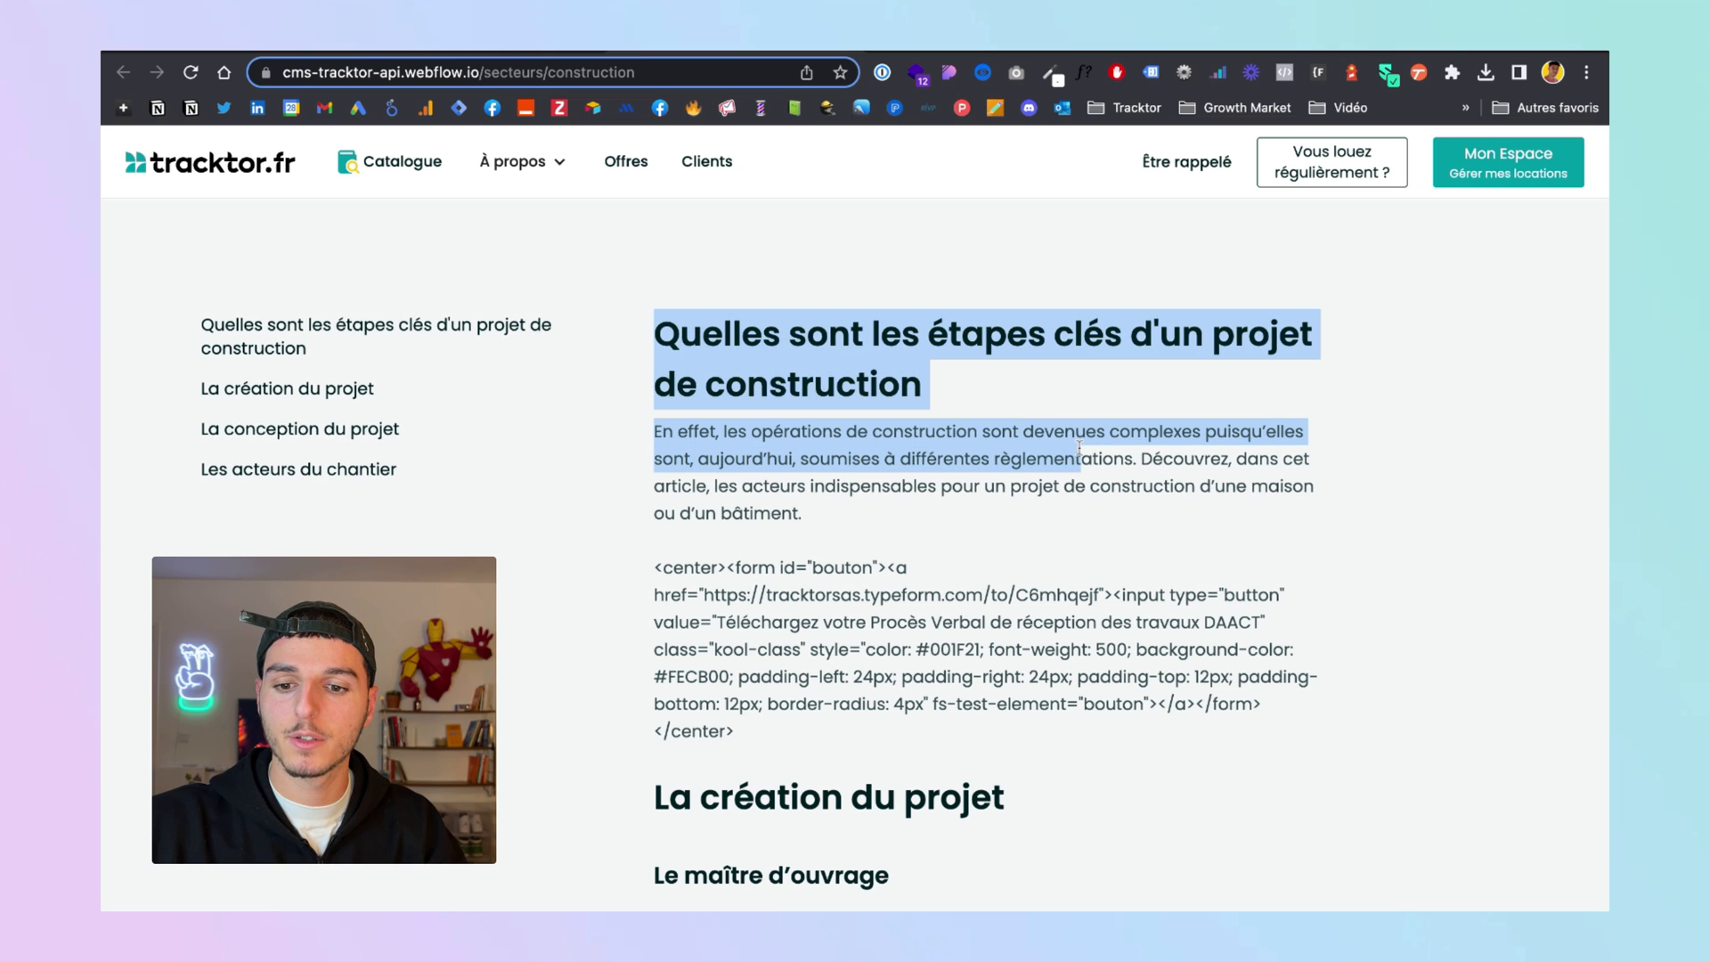
scroll(383, 418, down, 1)
click(356, 365)
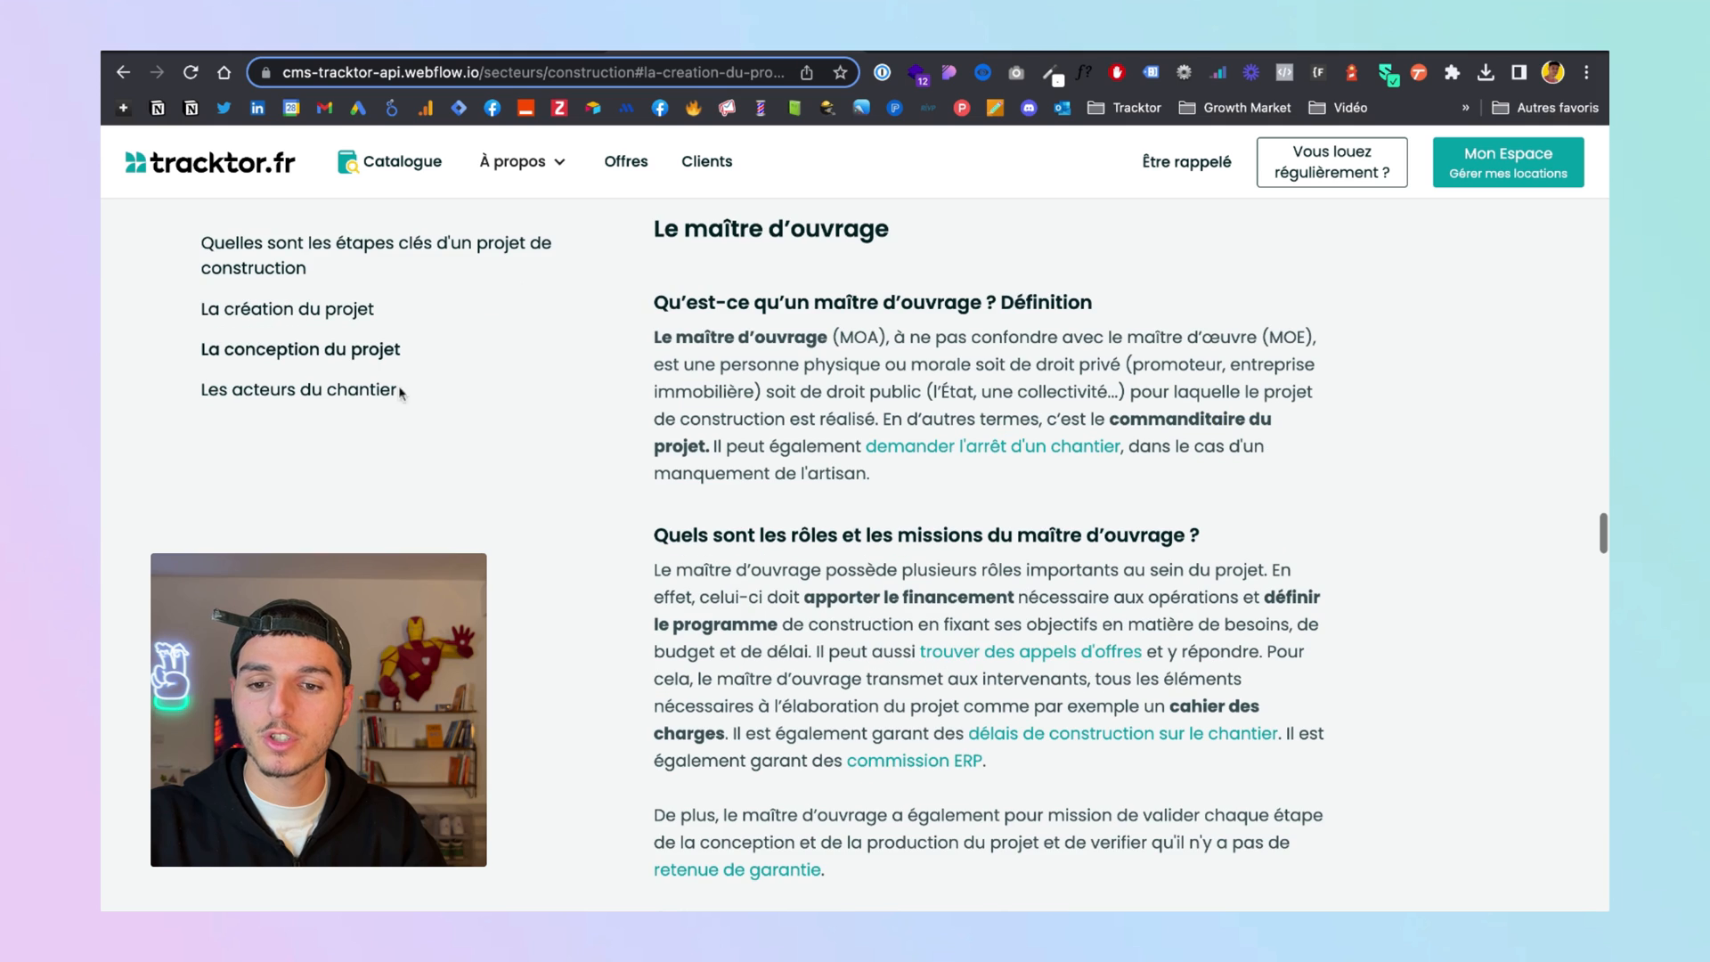
scroll(922, 545, up, 4)
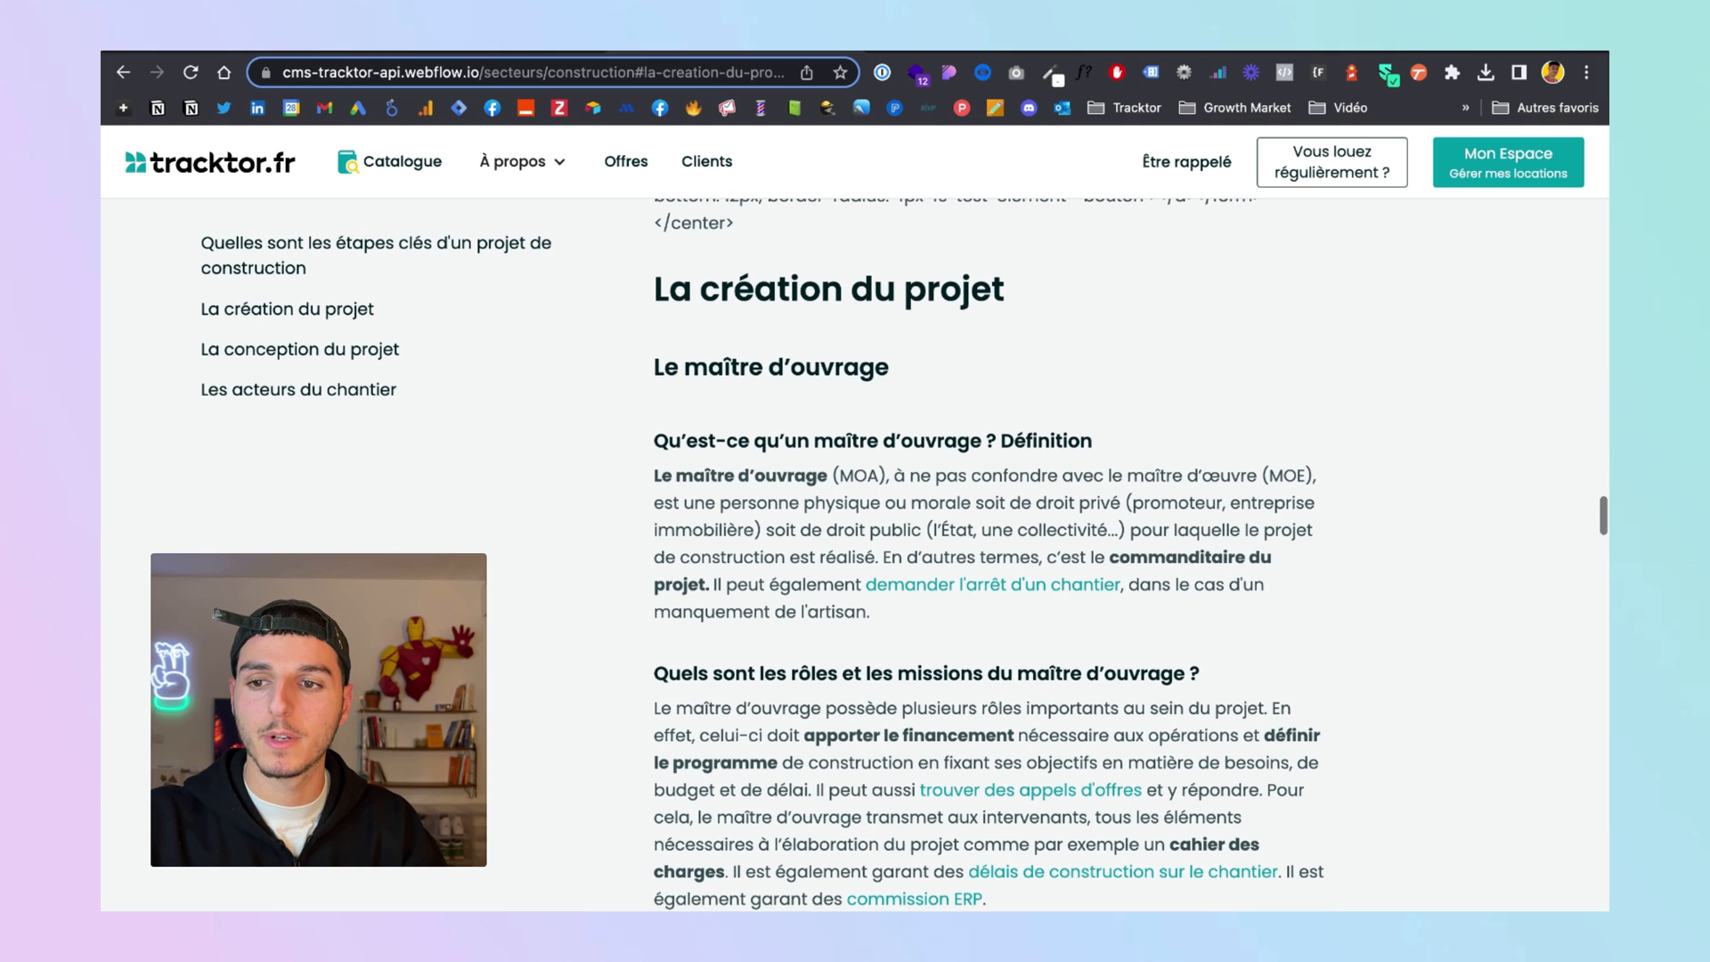
scroll(653, 271, up, 3)
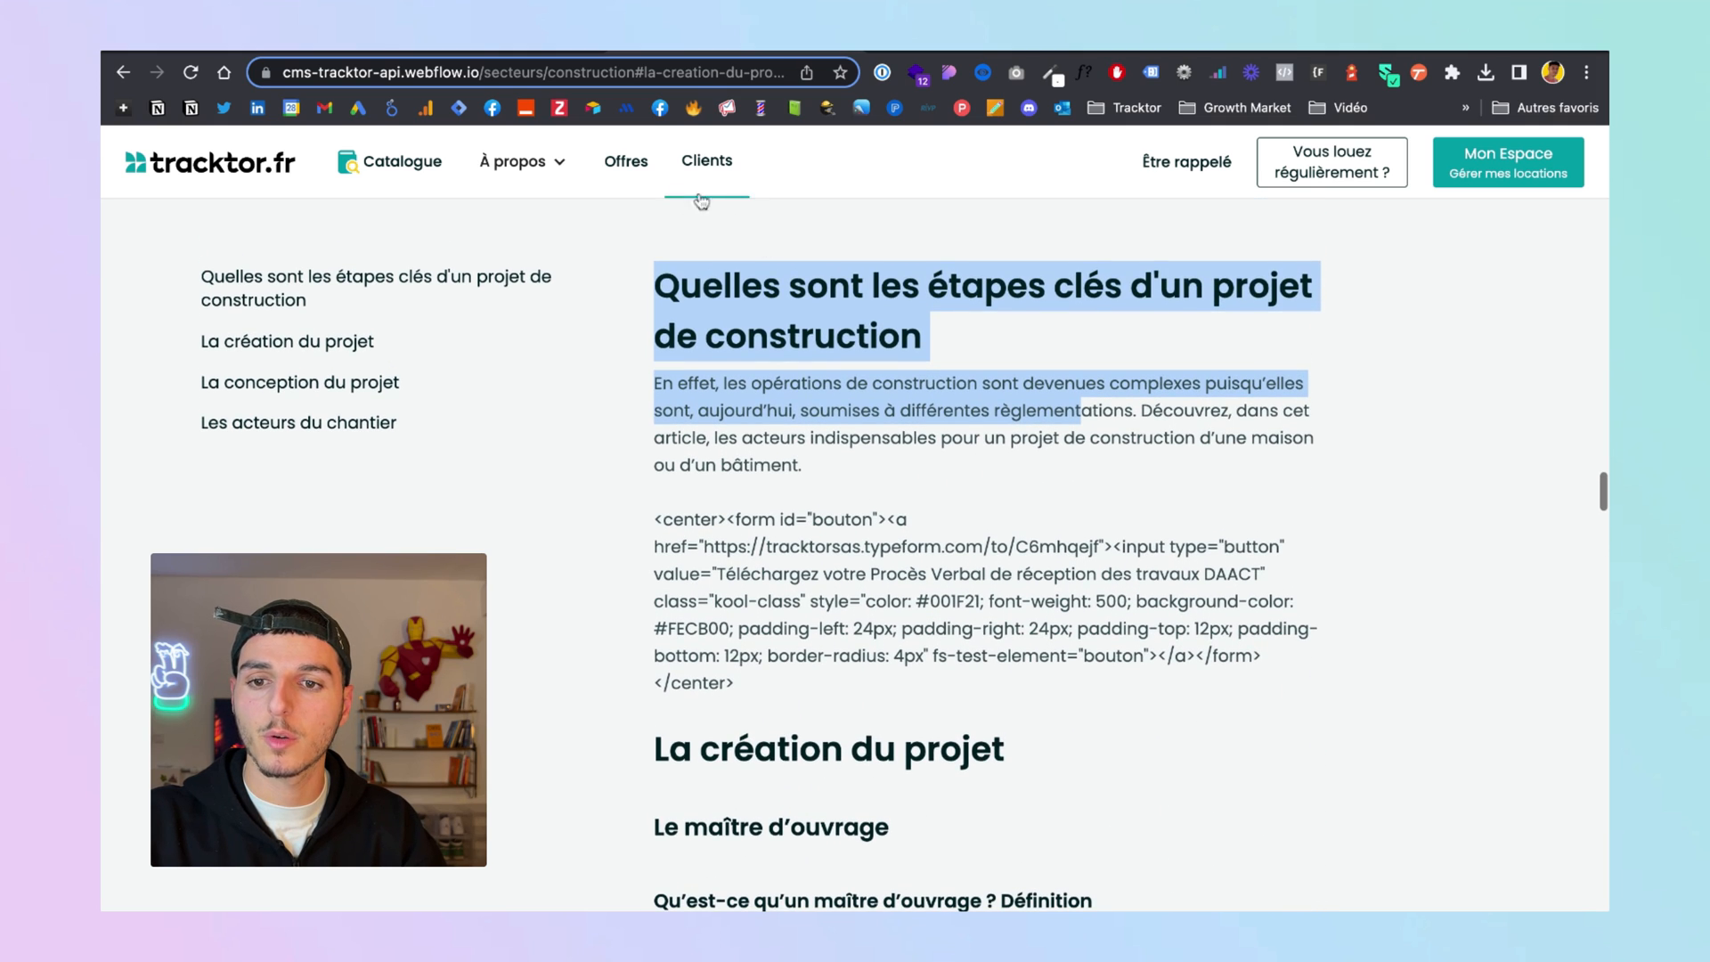
drag(653, 271, 933, 336)
click(405, 383)
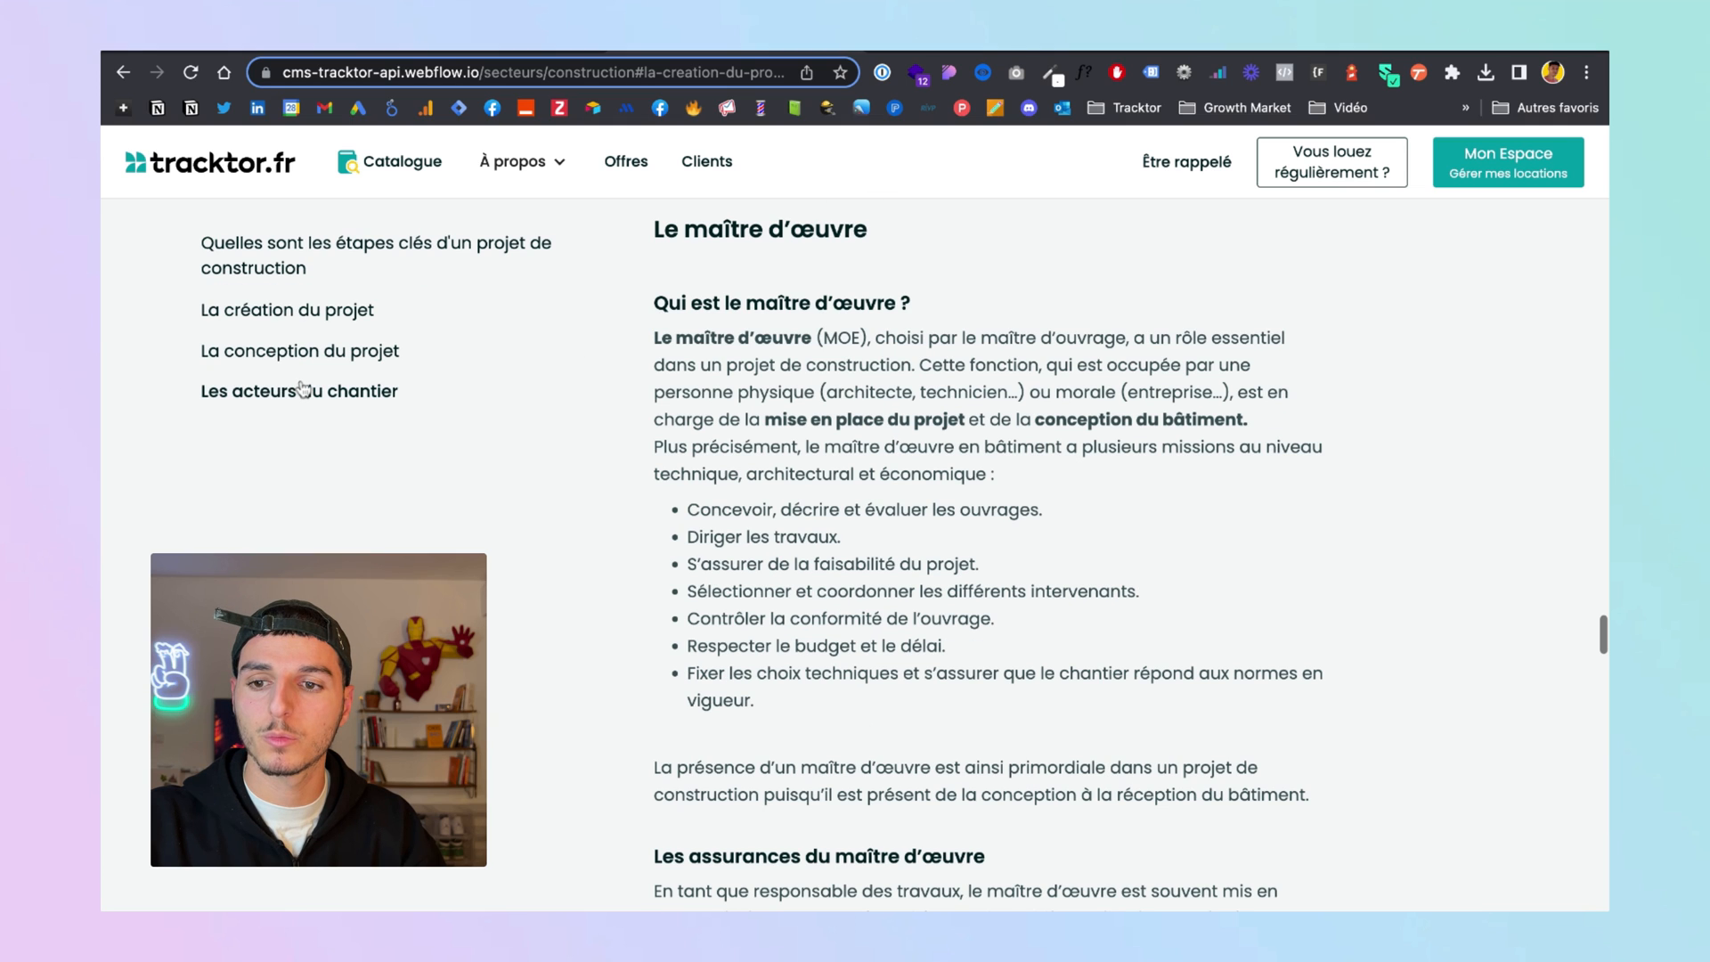
scroll(1097, 584, down, 3)
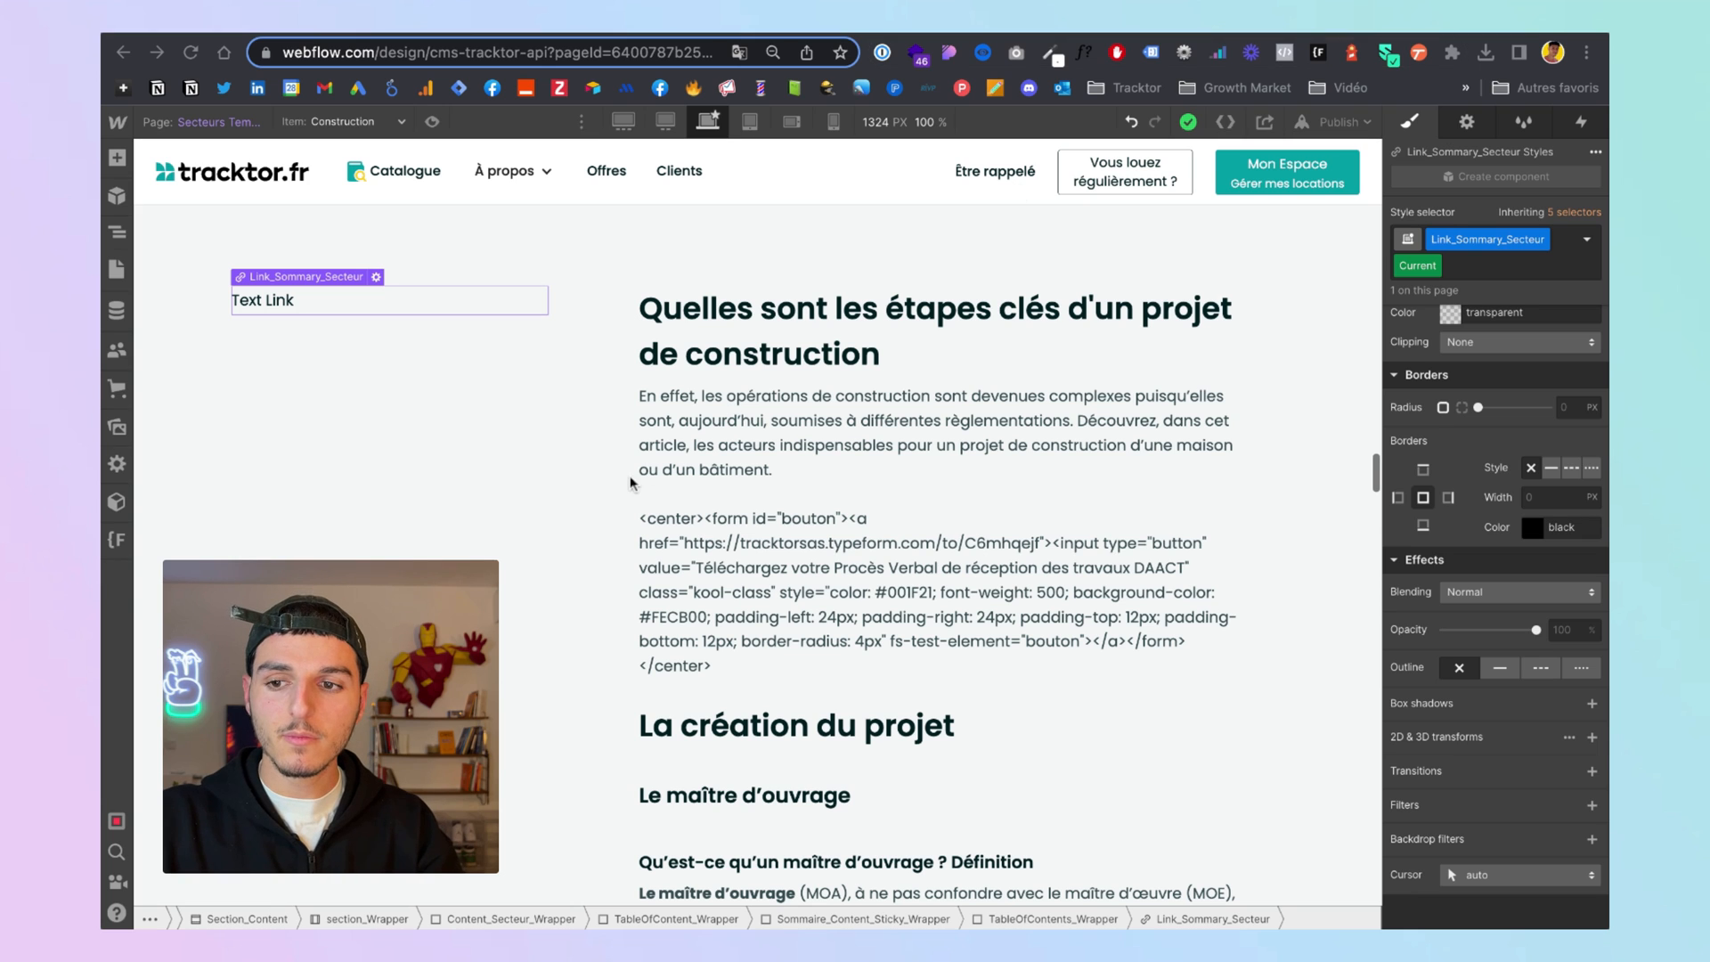
In Webflow, switch the table of contents Text Link to a URL link, then back to the Current Secteur collection page
click(648, 268)
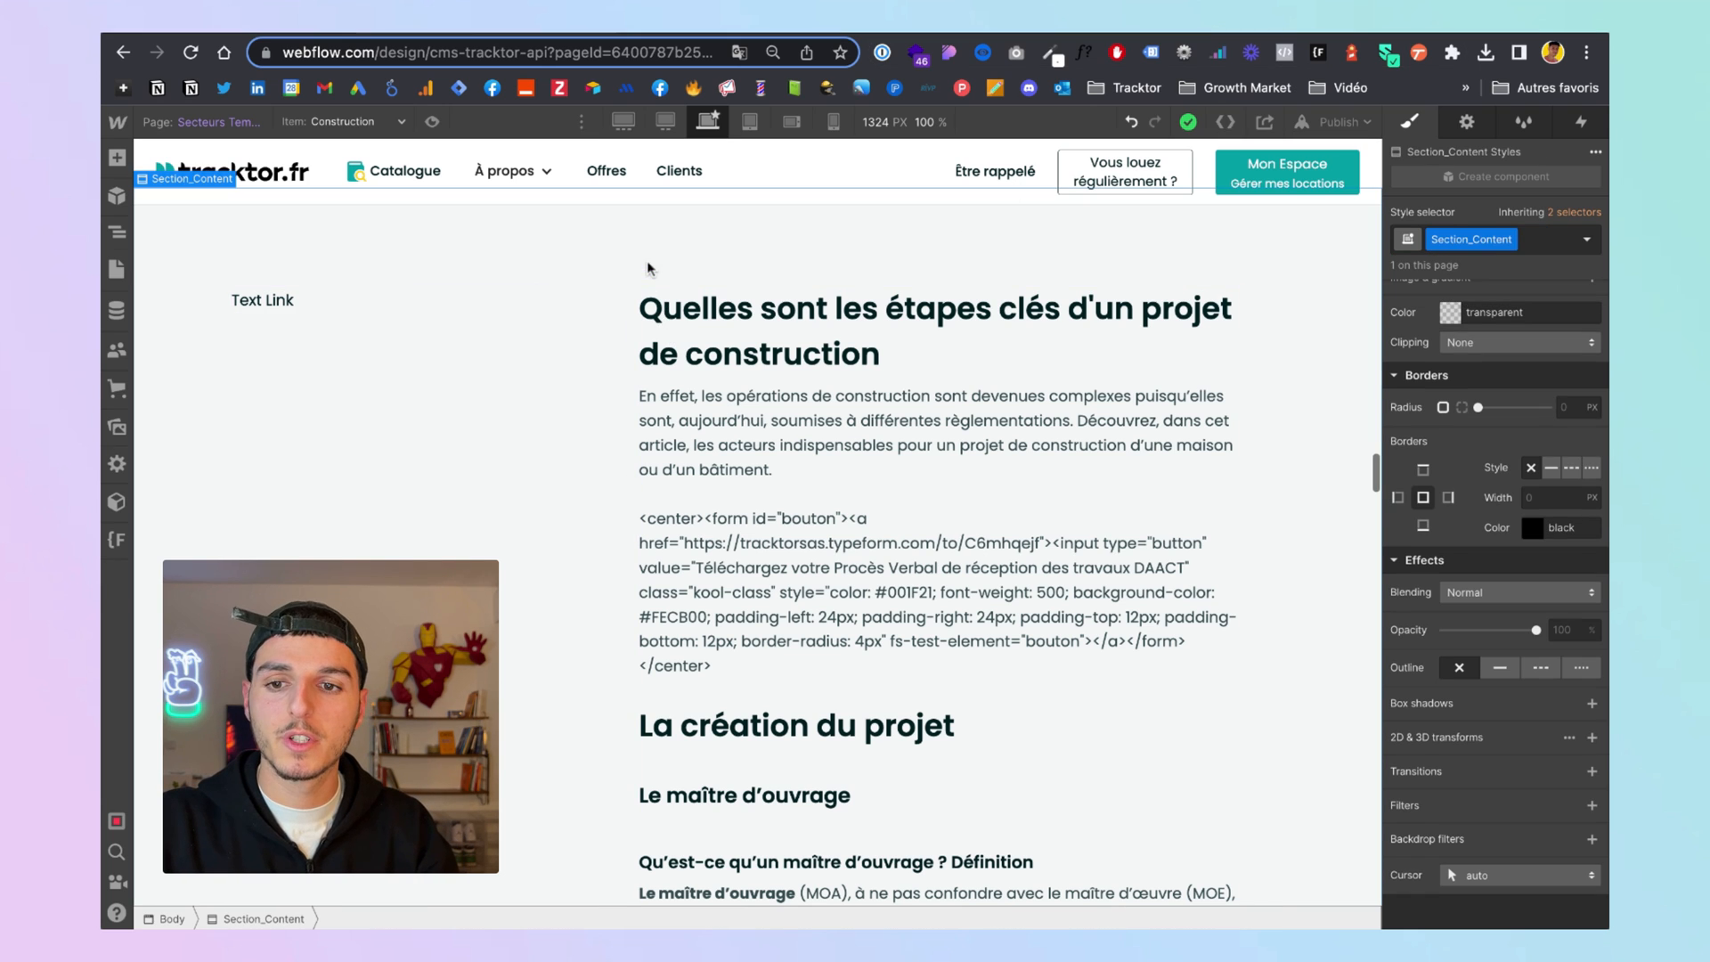
click(426, 321)
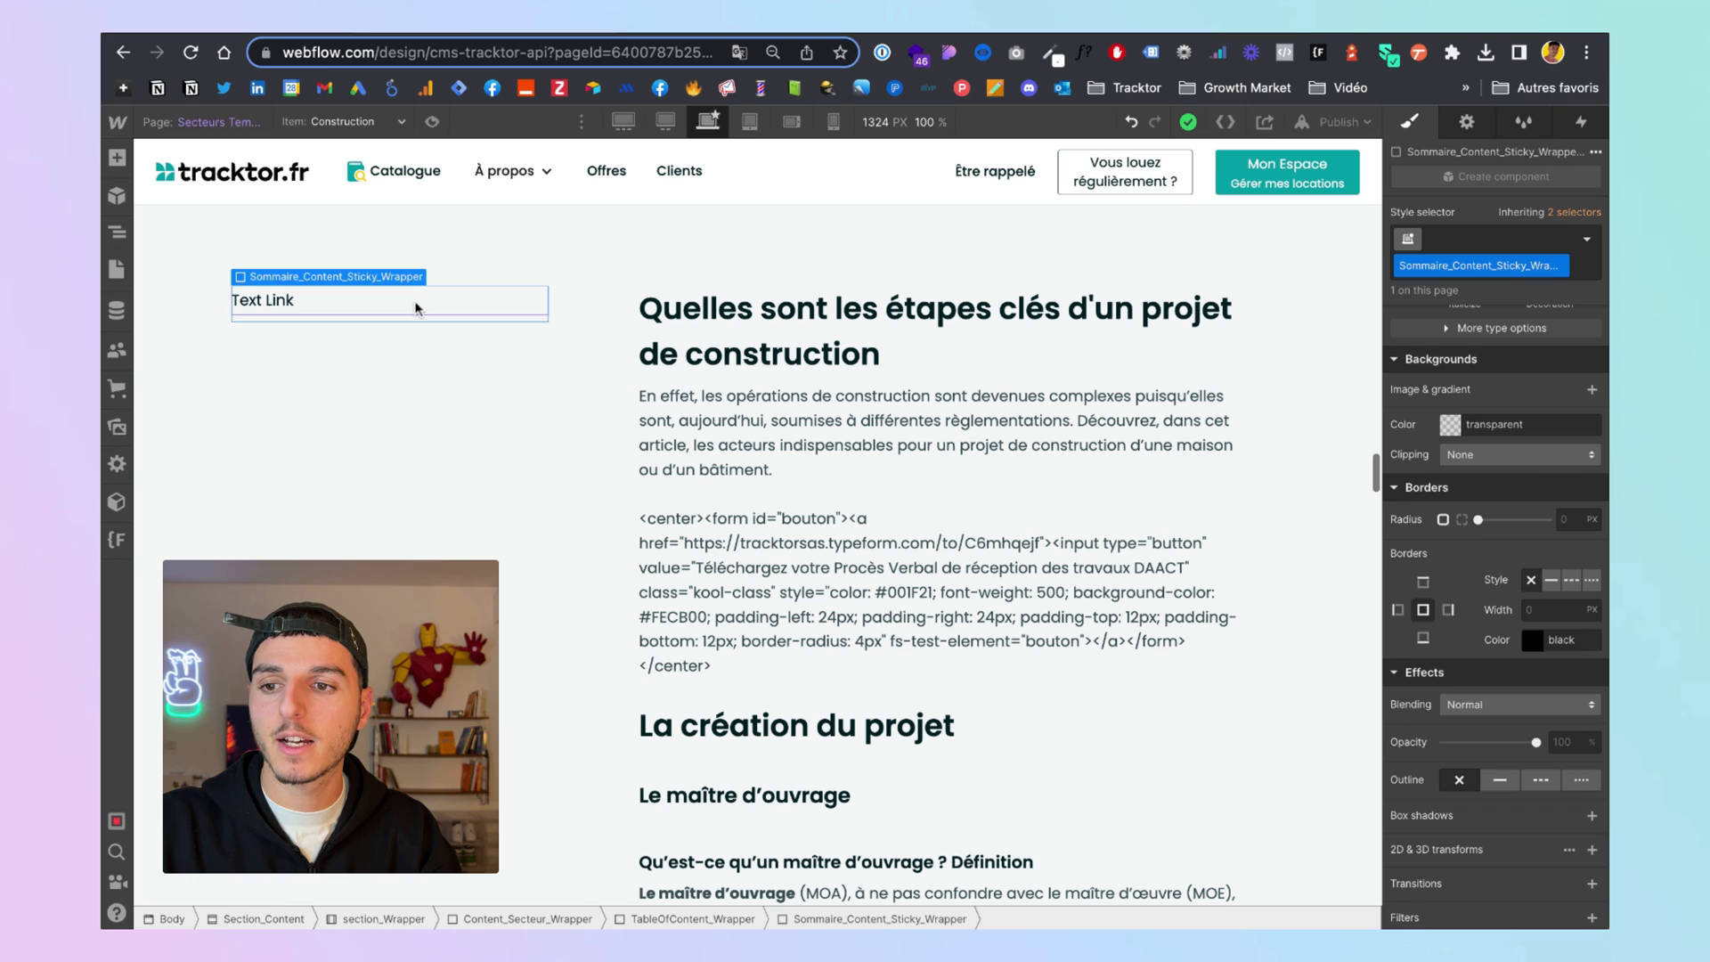
click(416, 309)
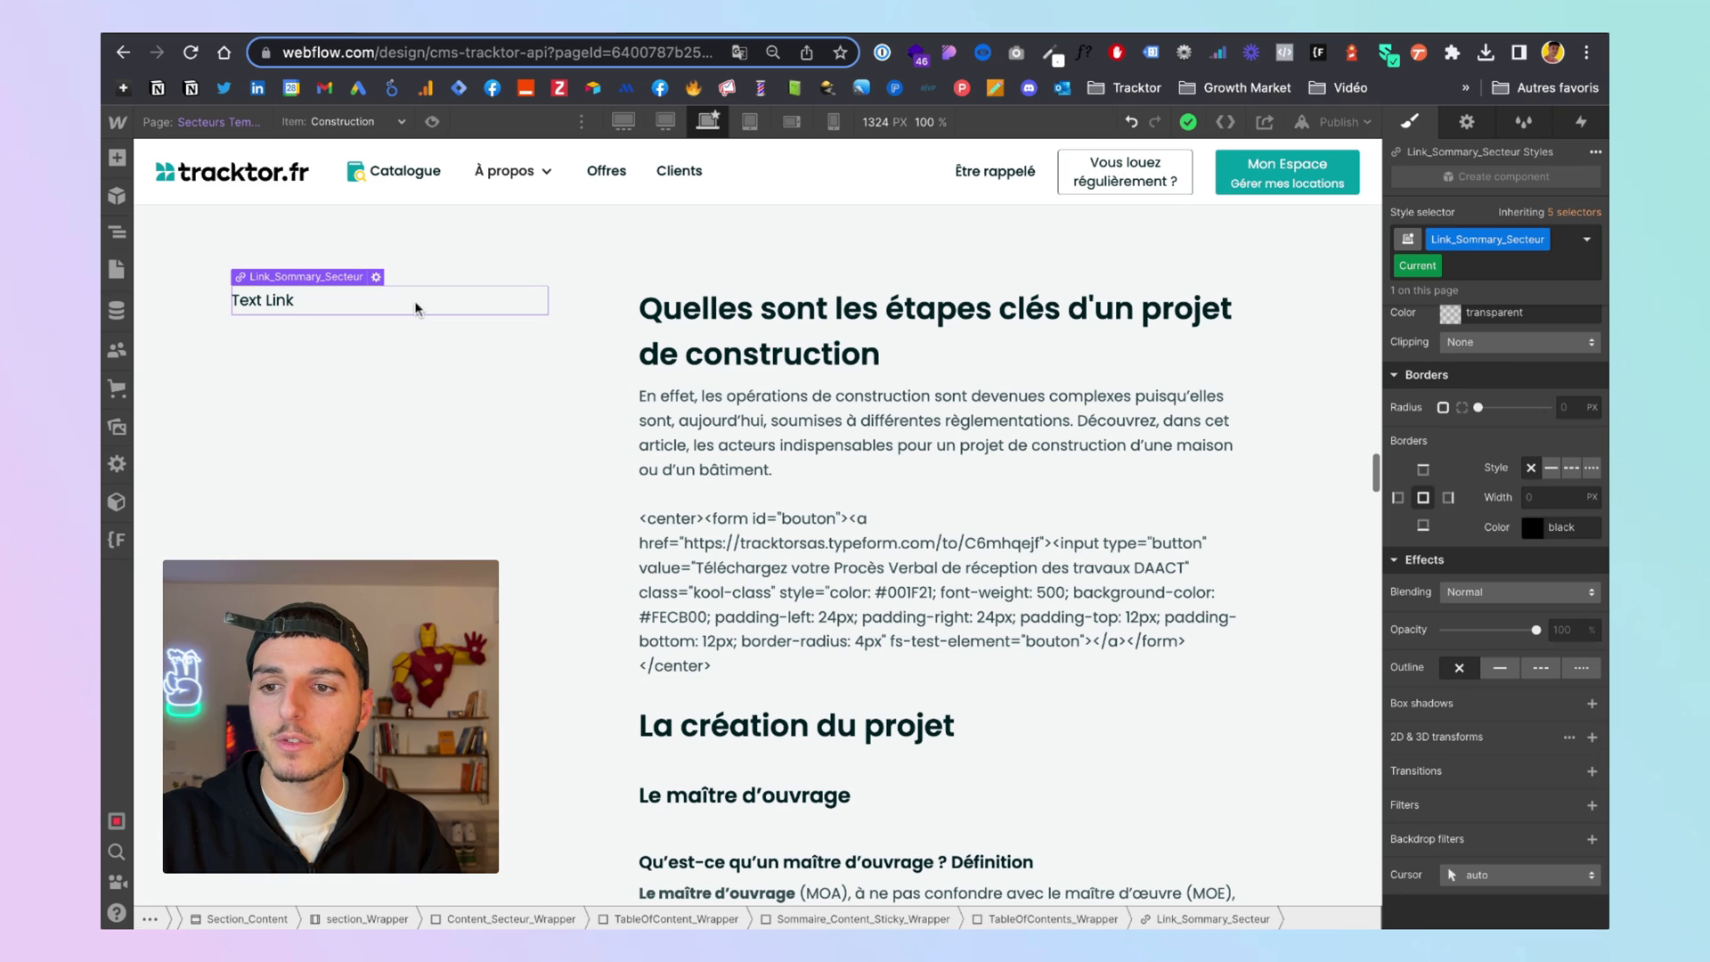
click(376, 278)
click(255, 372)
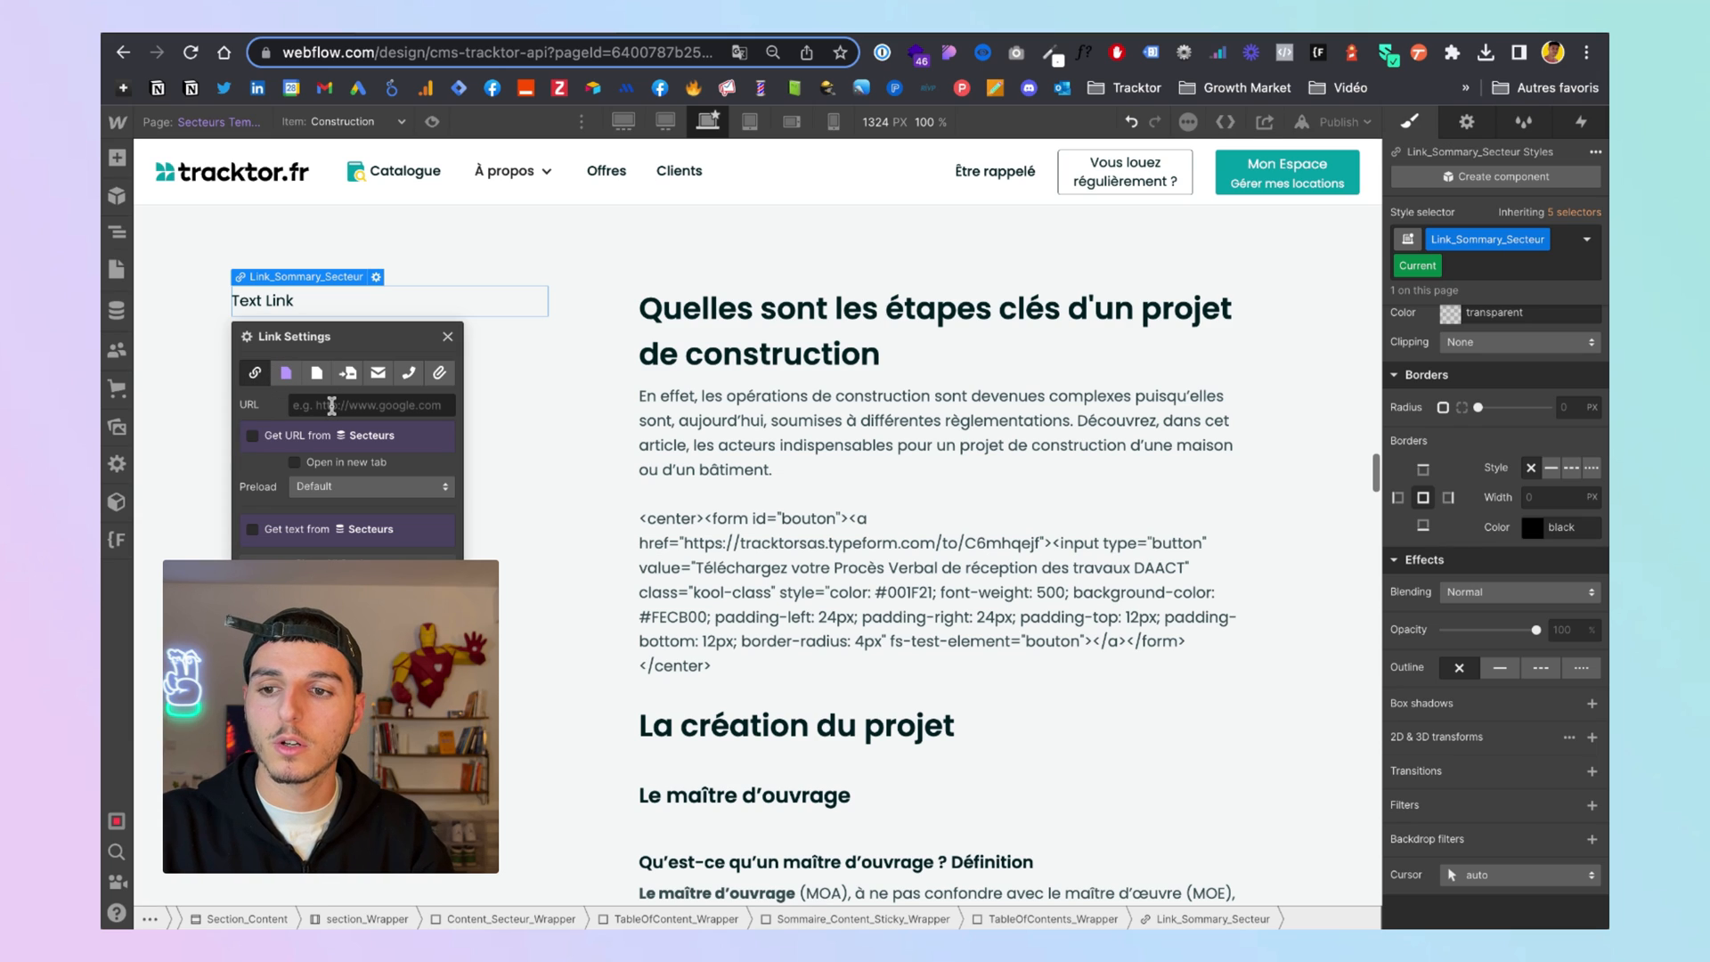
click(286, 373)
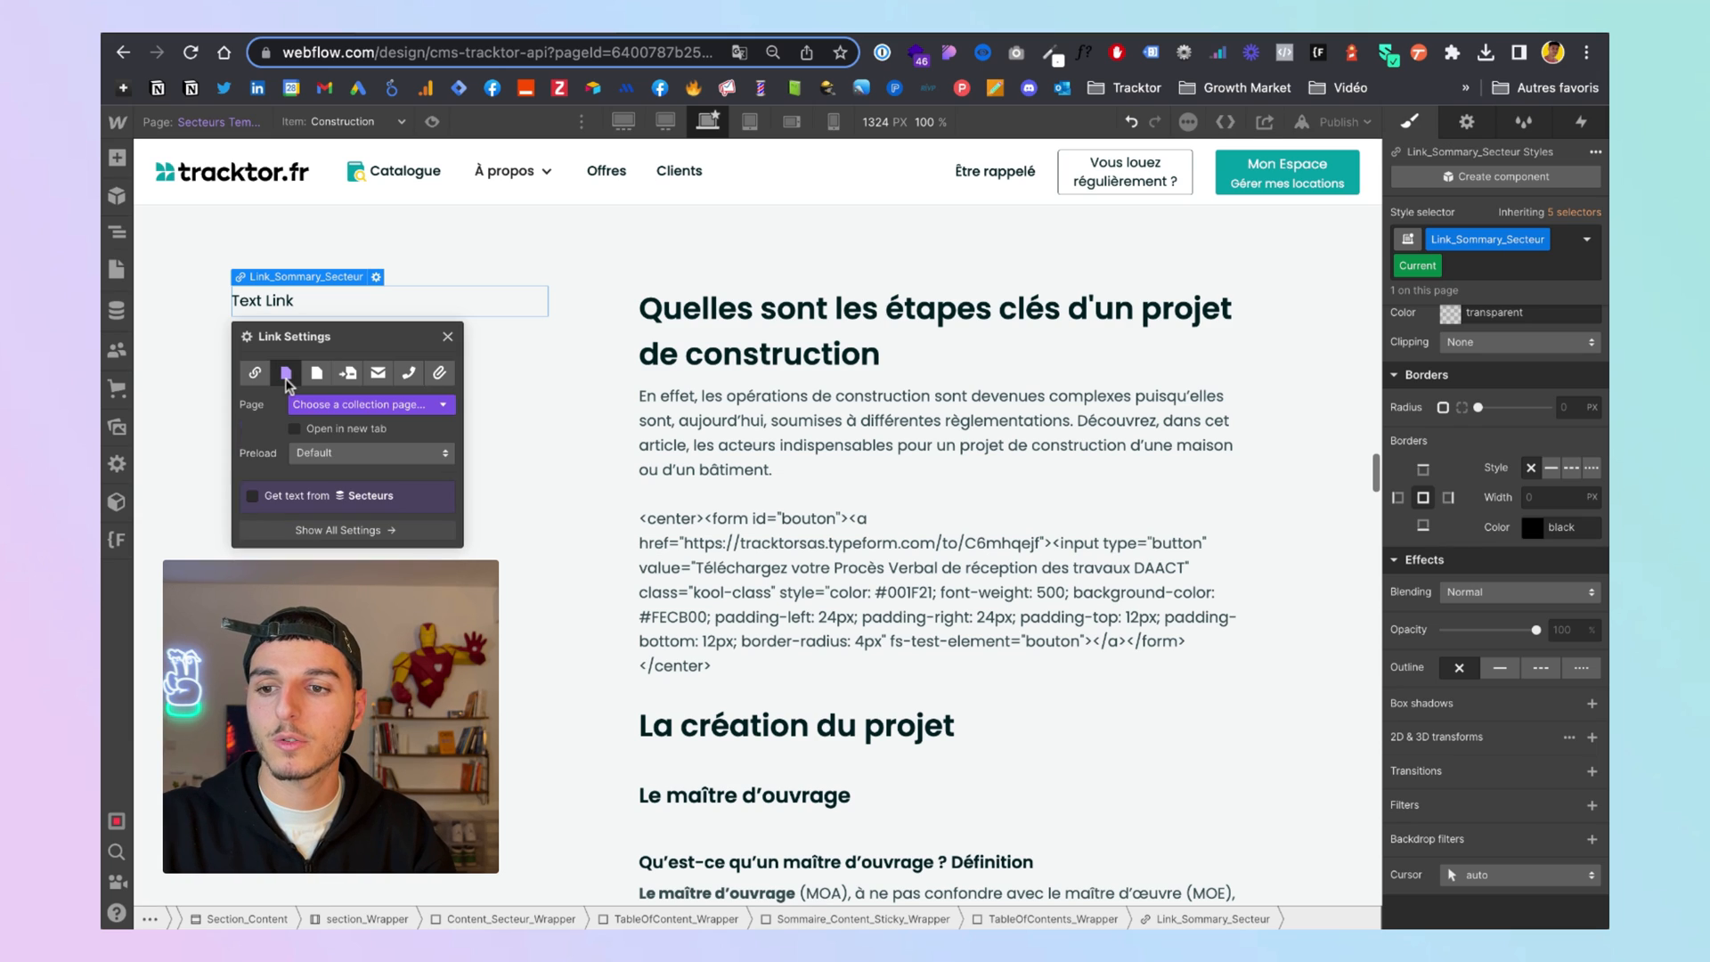
click(359, 407)
click(356, 452)
click(570, 416)
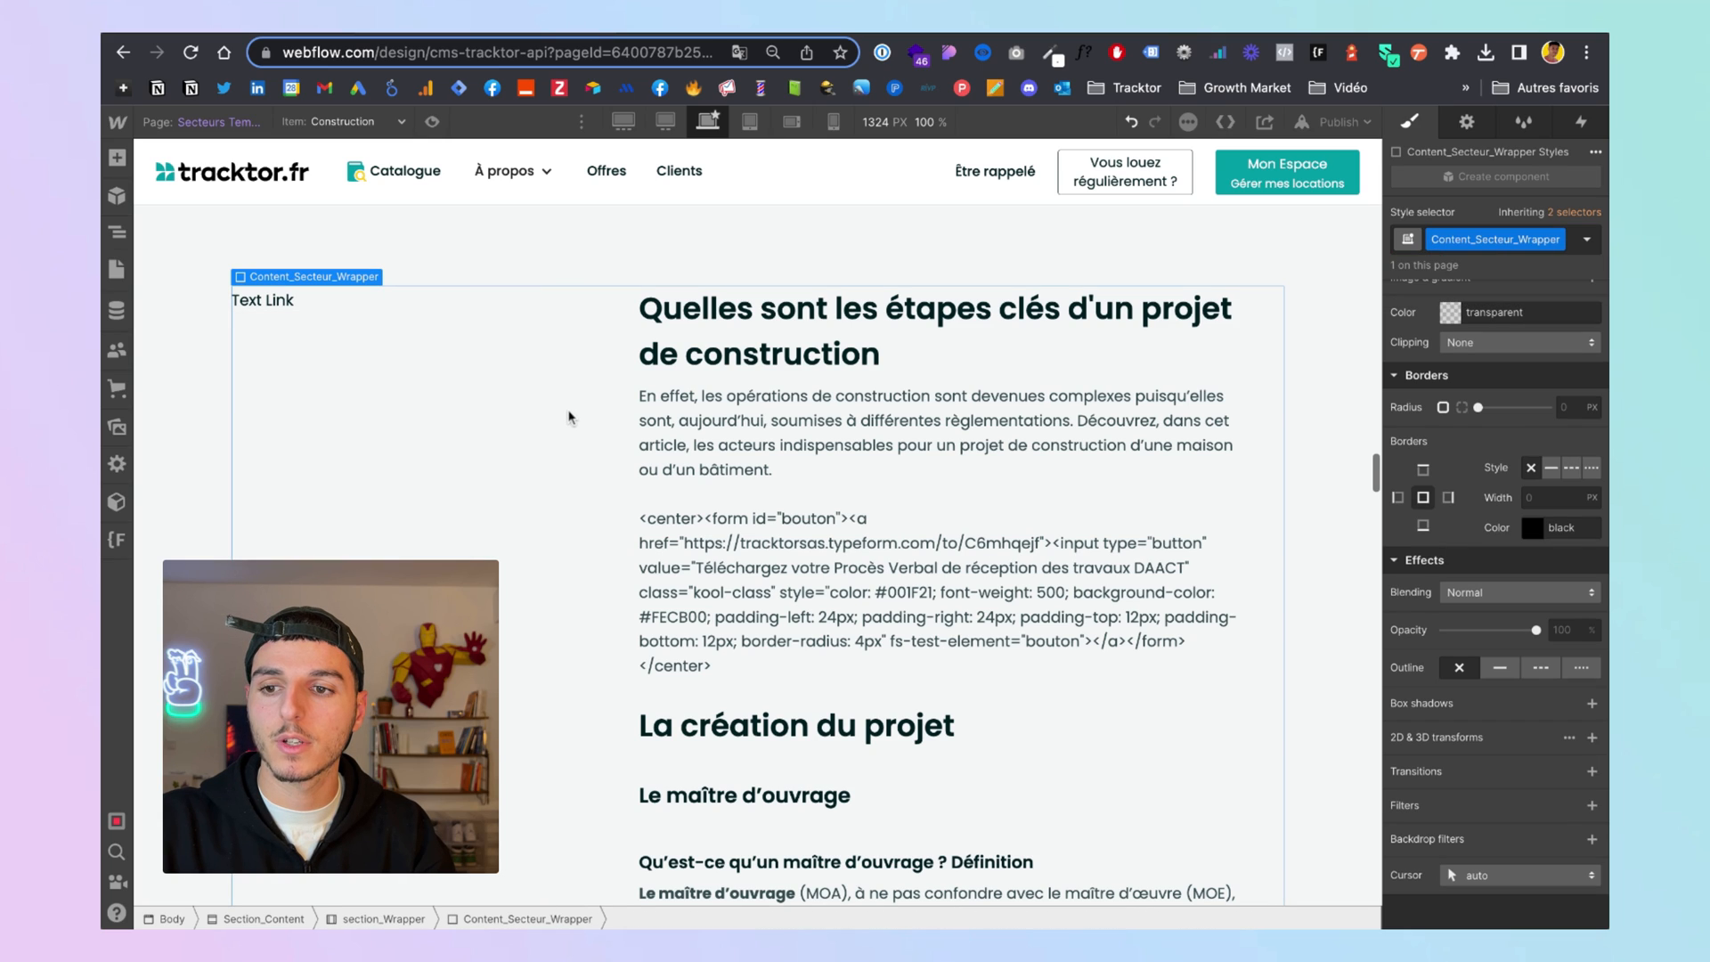
Set the left and right padding of the Text Link's Current state to 1 rem
click(419, 305)
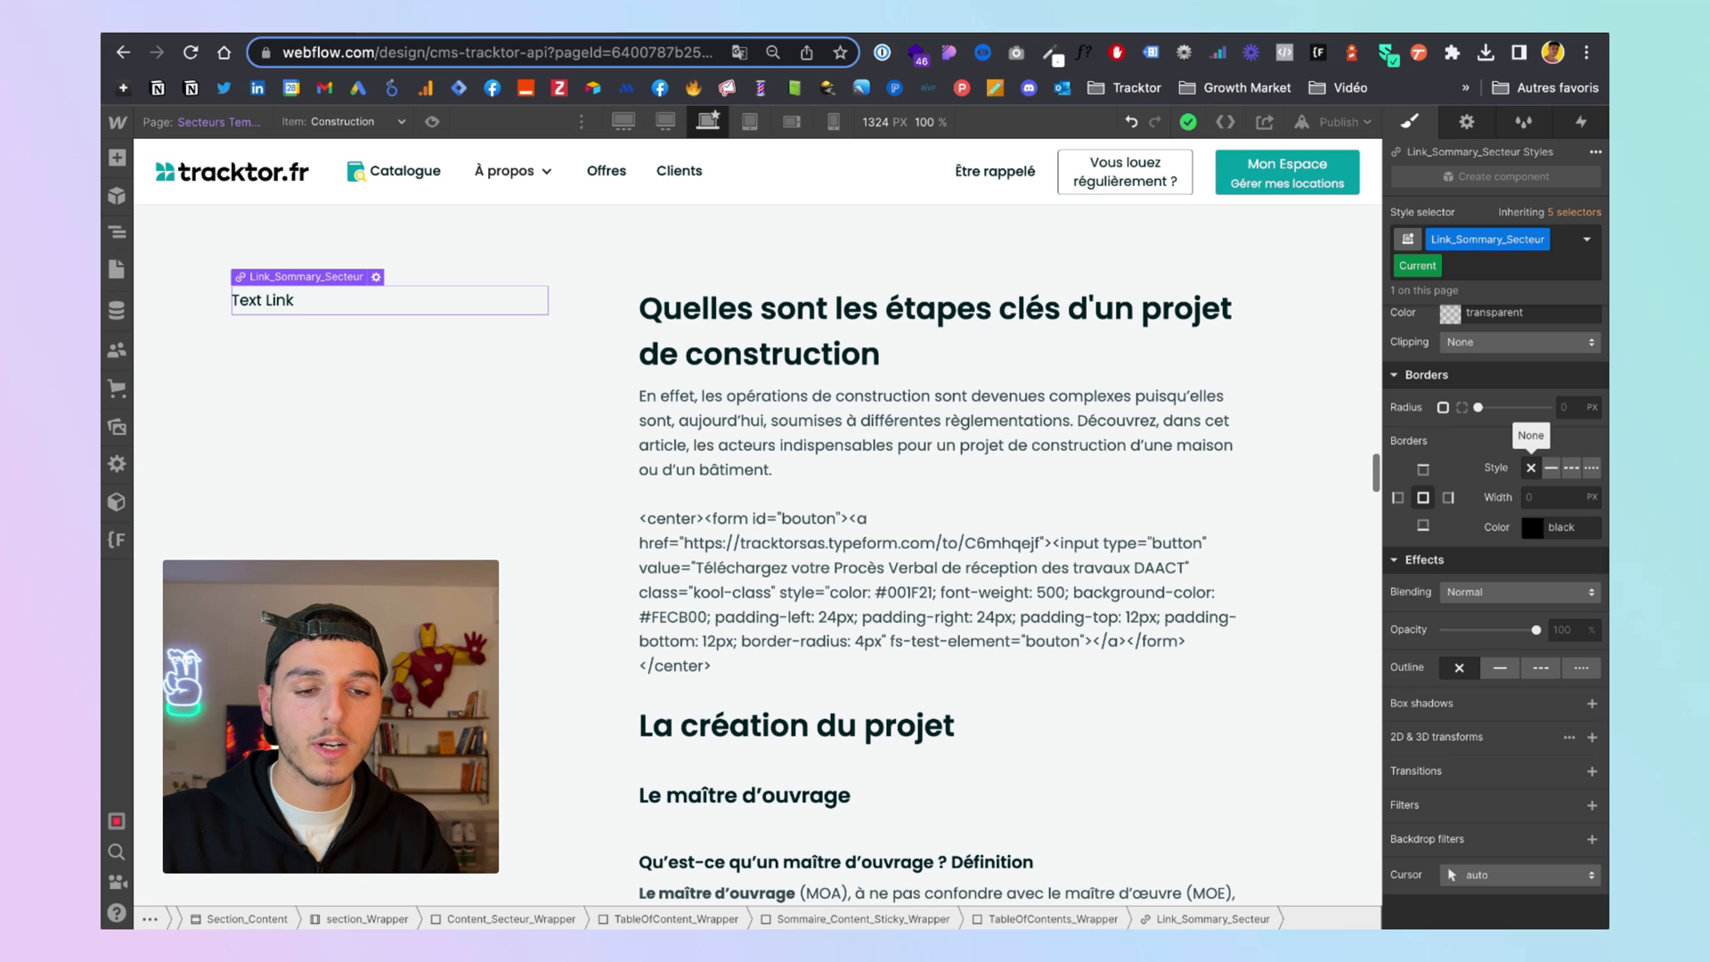
scroll(1479, 506, up, 4)
scroll(1478, 506, up, 8)
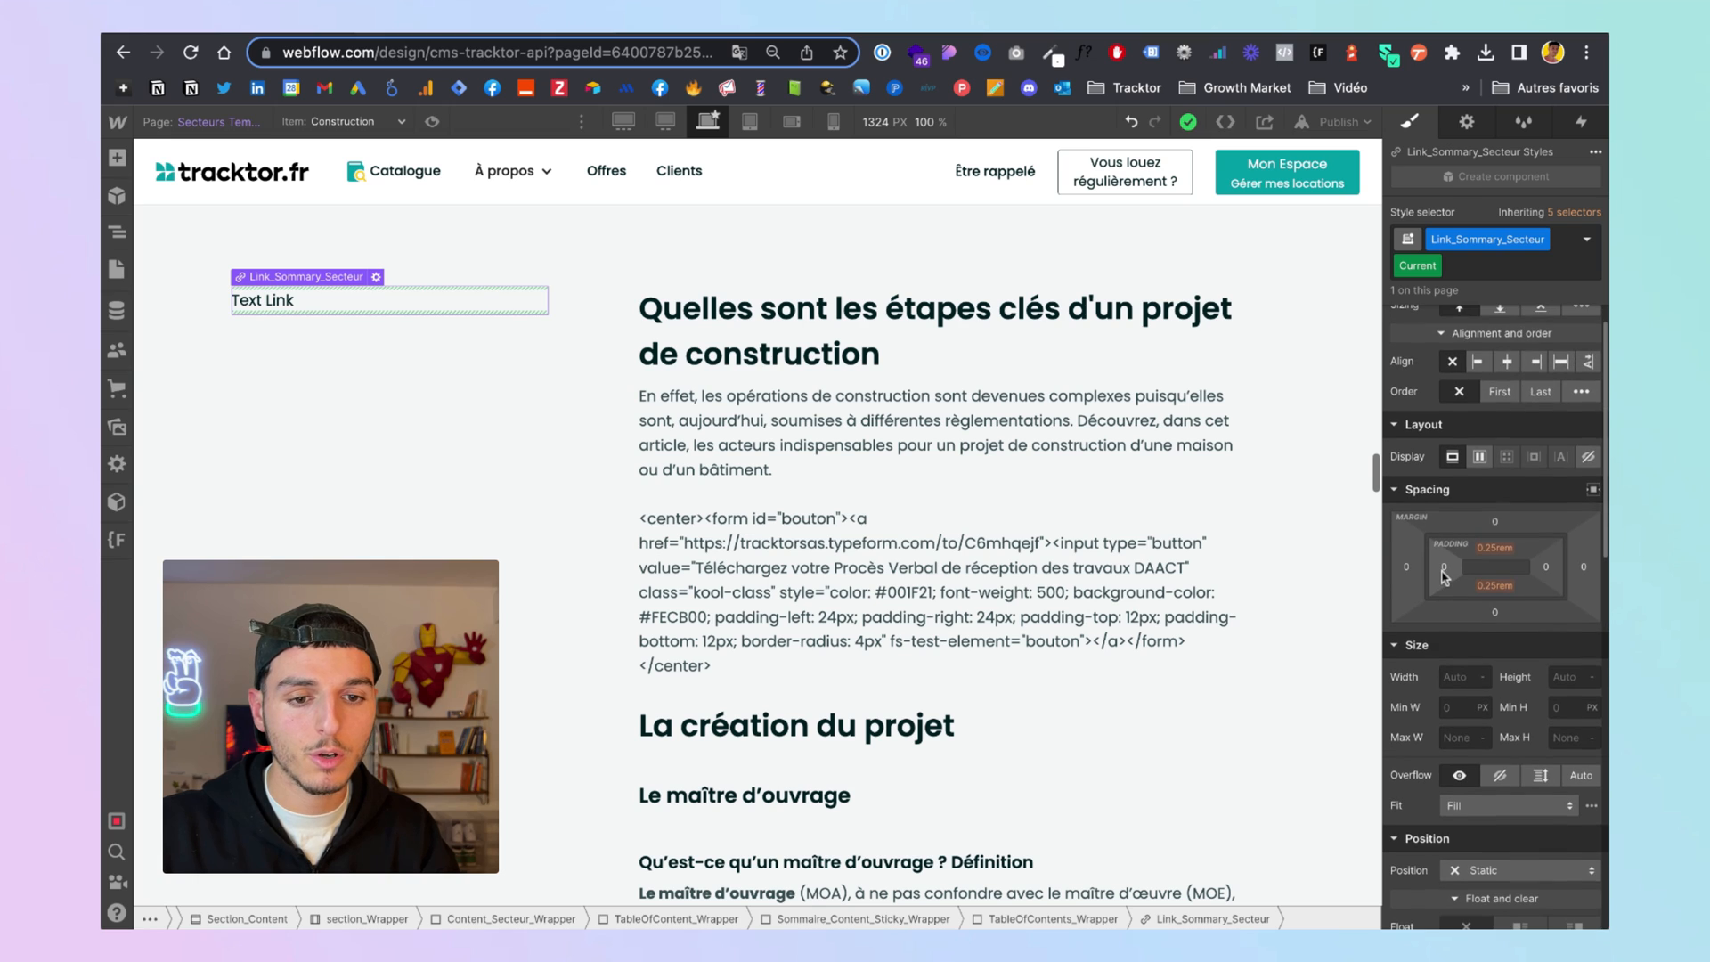
click(1443, 567)
text(1rem)
key(Return)
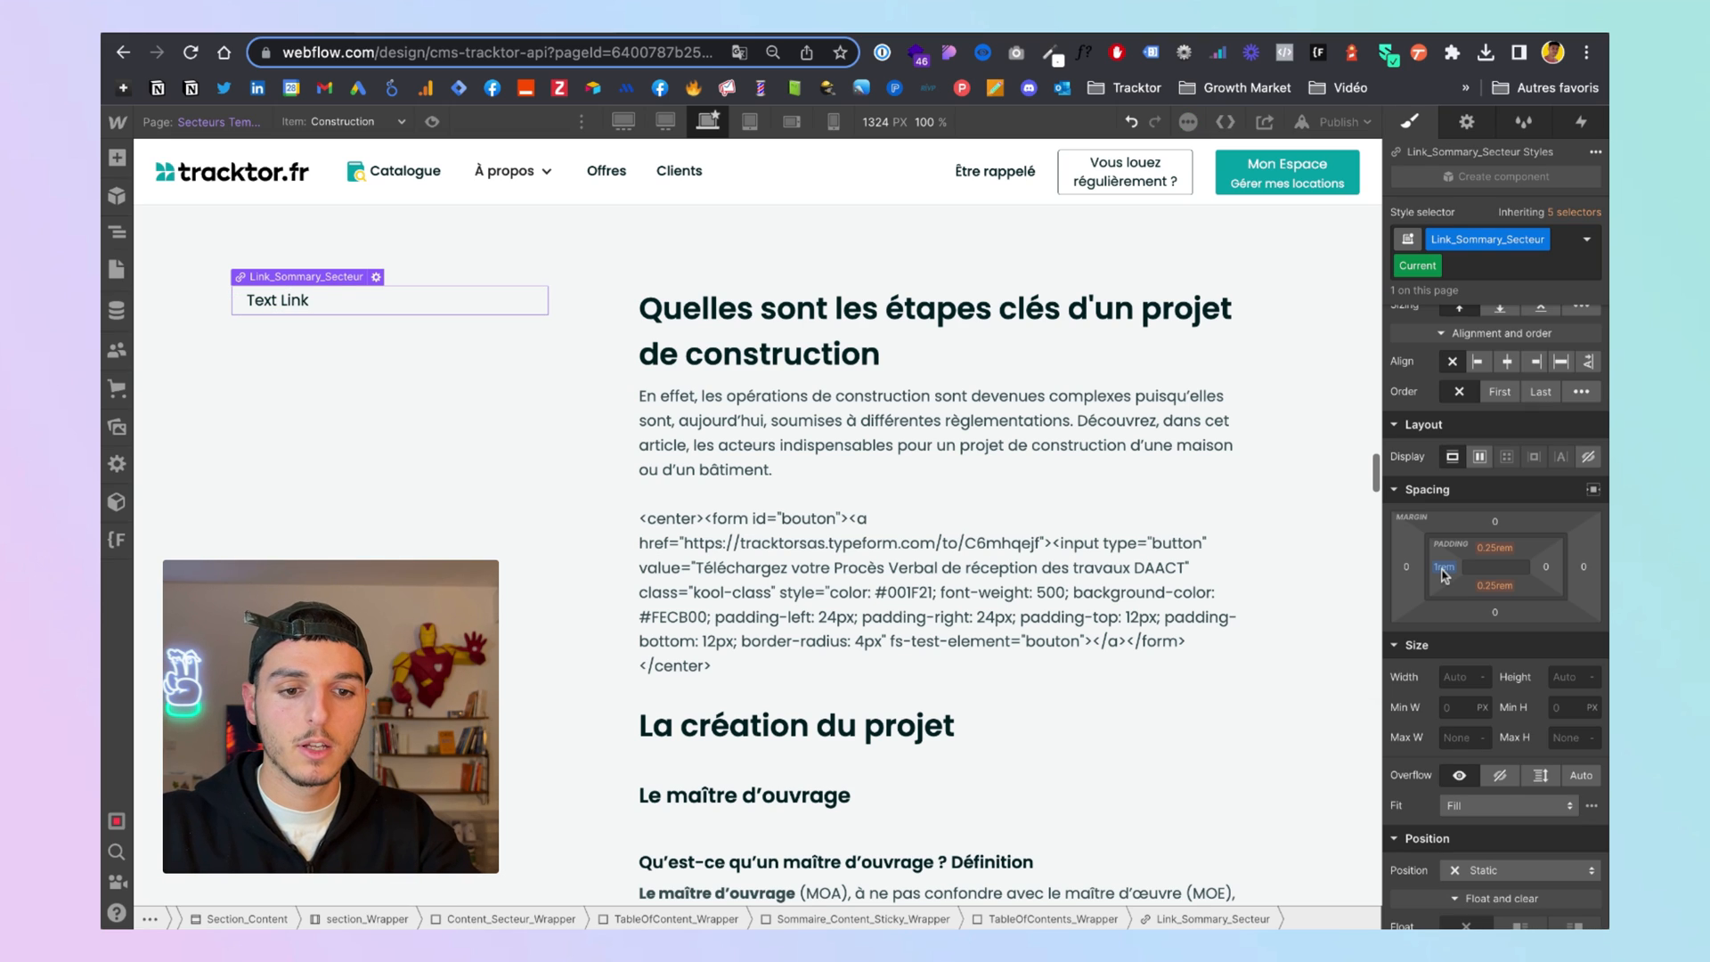
click(1544, 567)
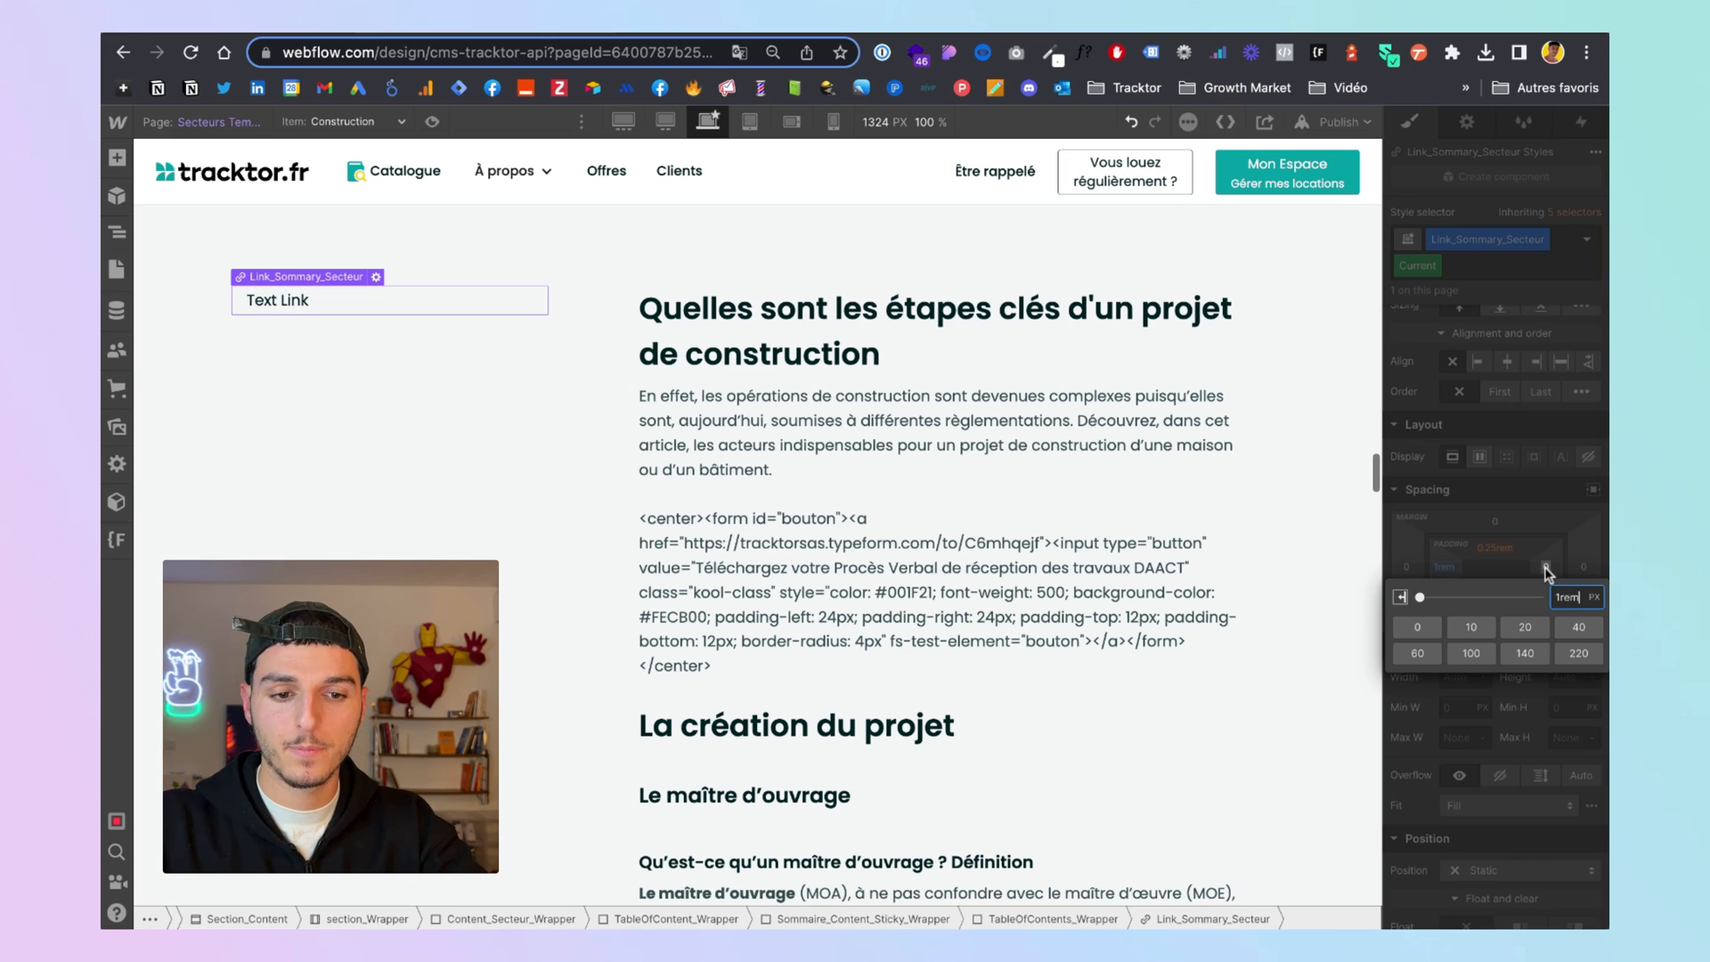
text(1rem)
key(Return)
Set the top and bottom padding of the Text Link's Current state to 0.4 rem
click(1505, 549)
text(0)
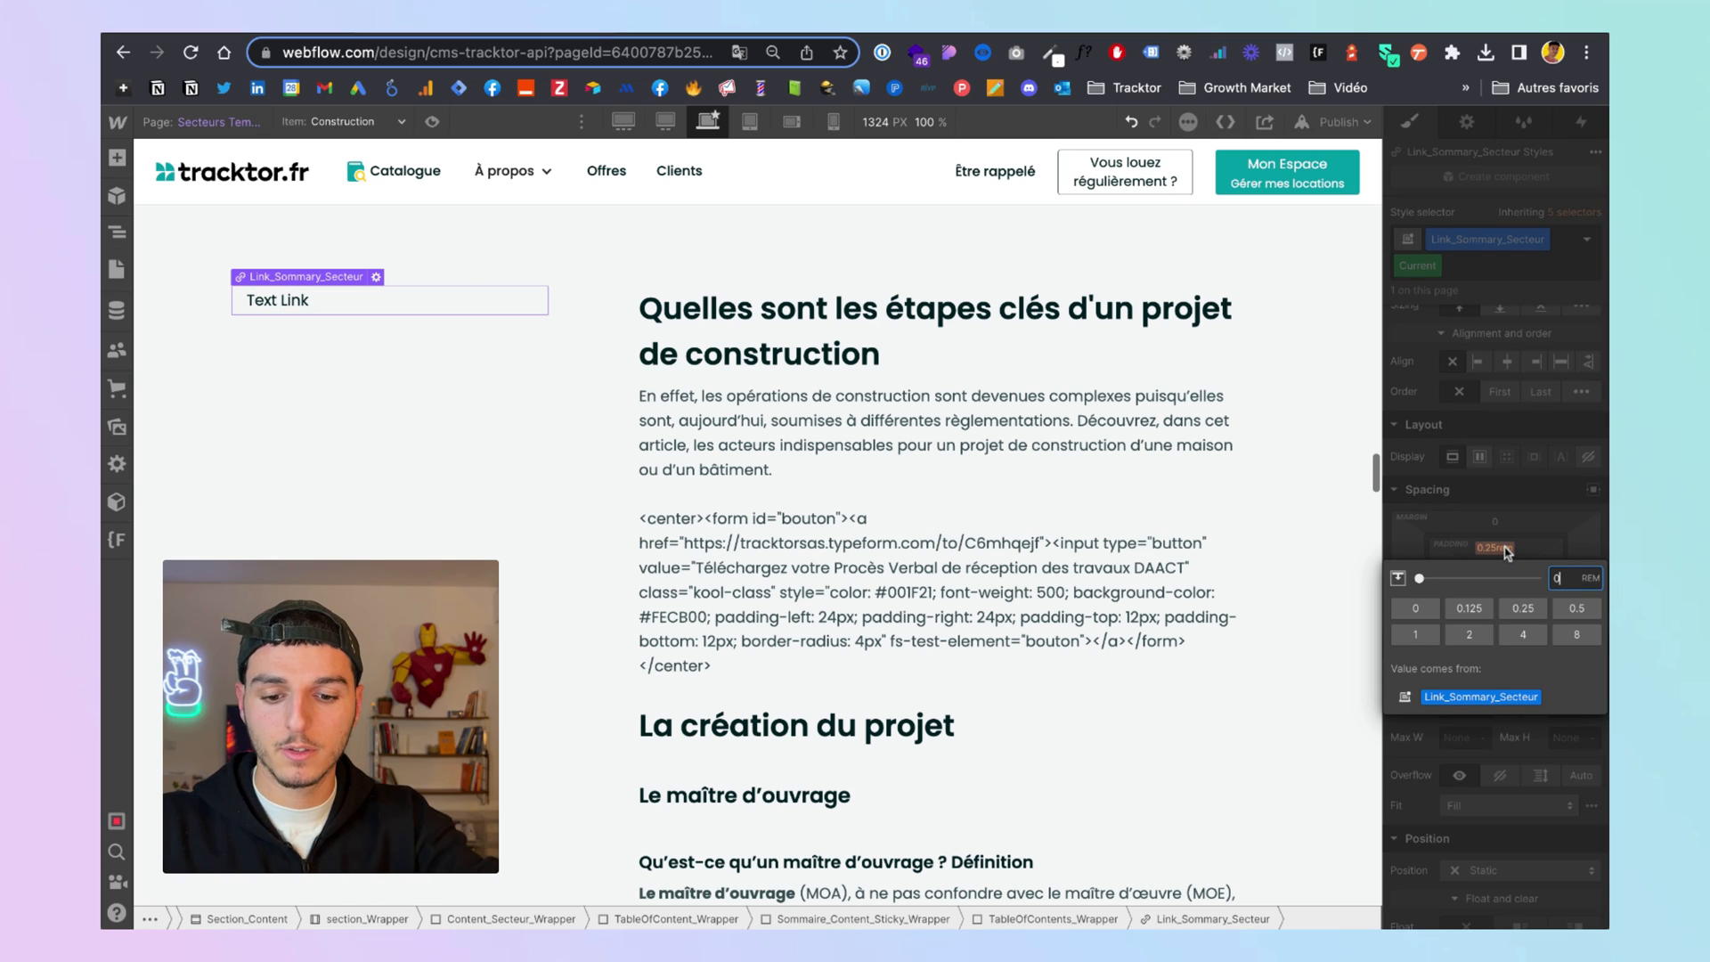
key(Return)
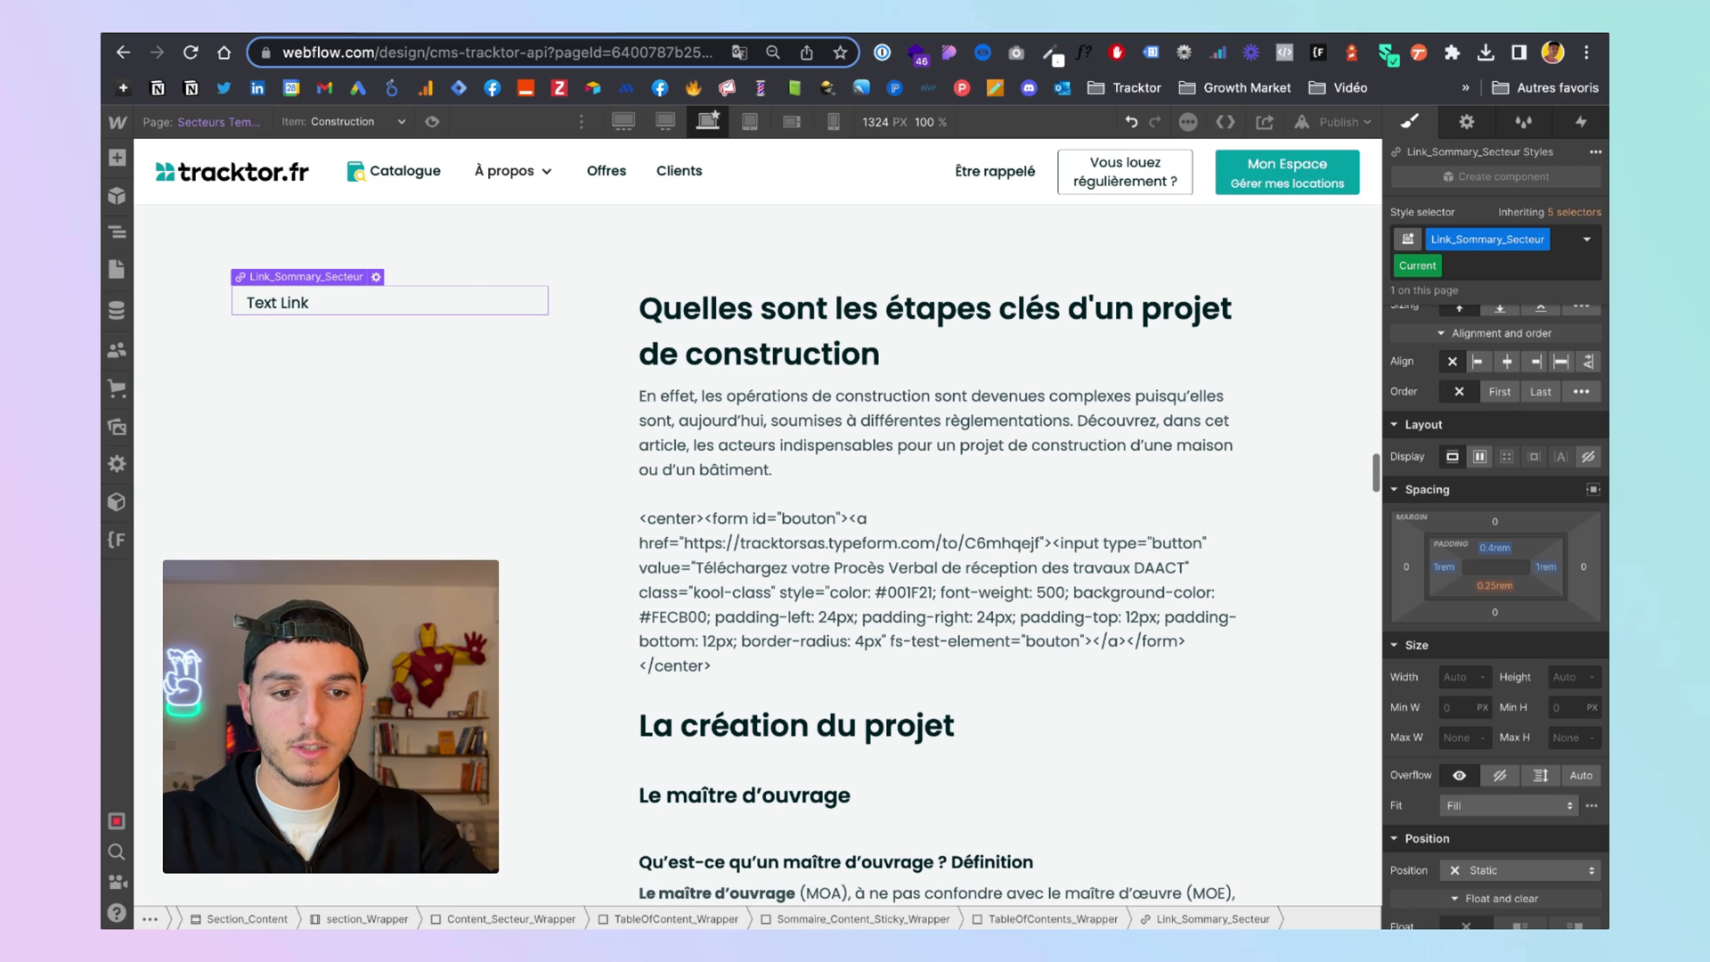
click(1495, 585)
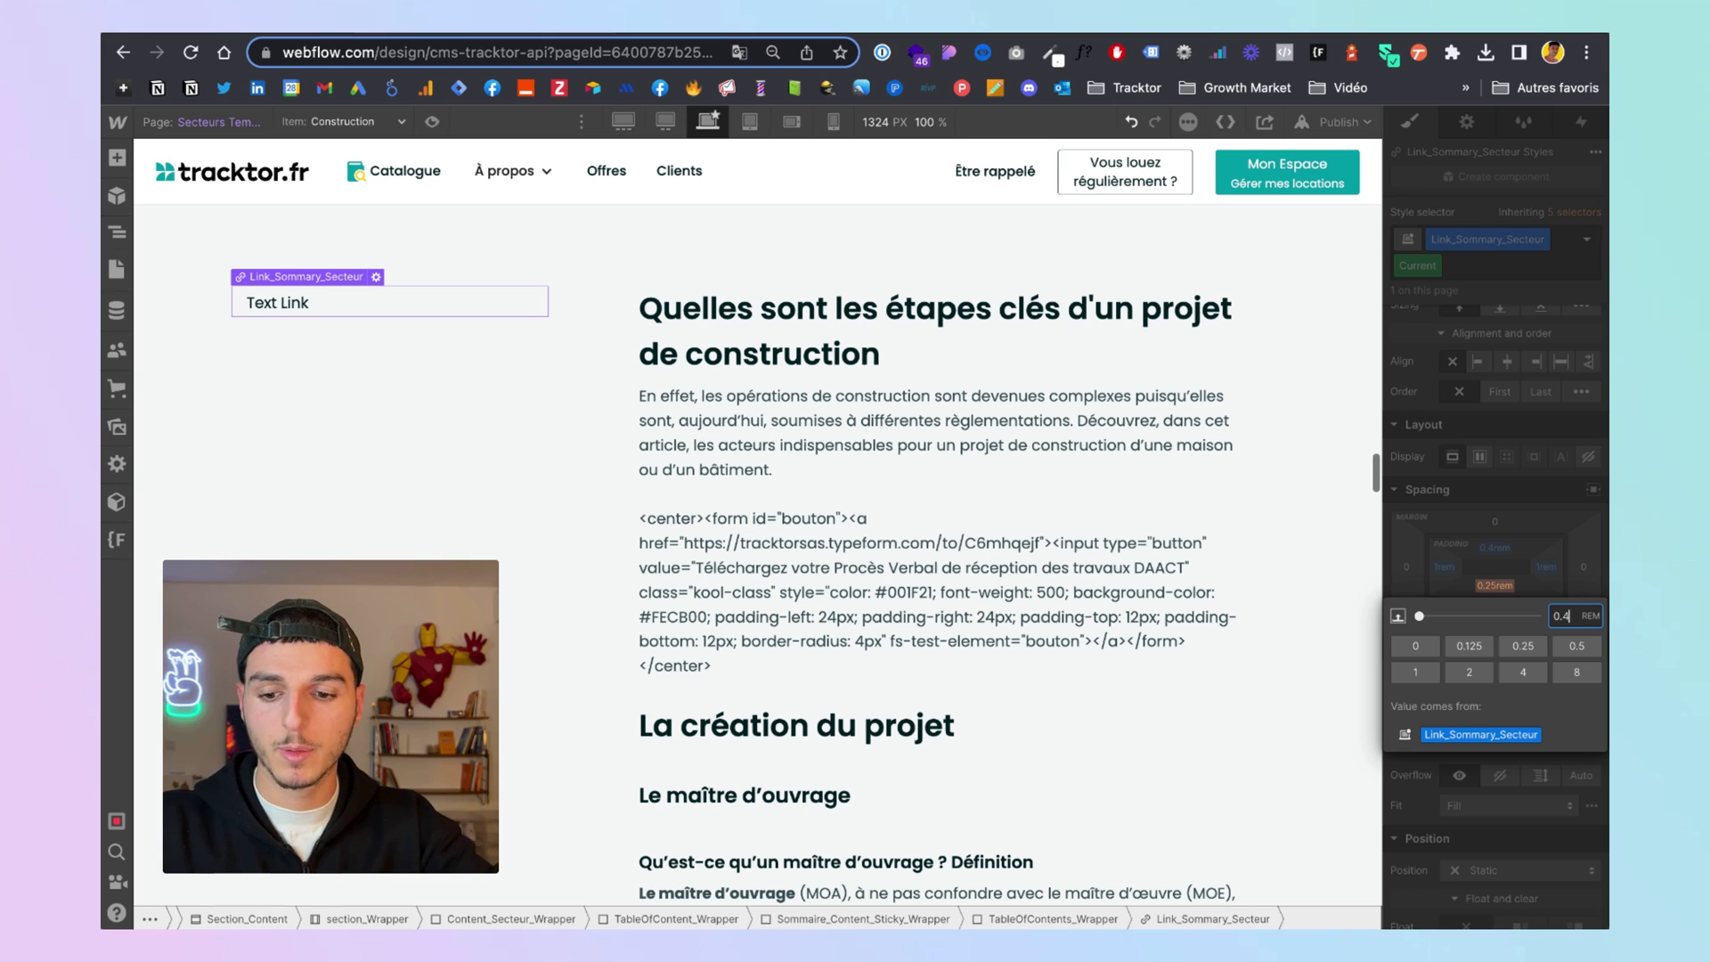
text(0.4)
key(Return)
Give the Text Link's Current state the Yellow400 background color
scroll(1497, 637, down, 5)
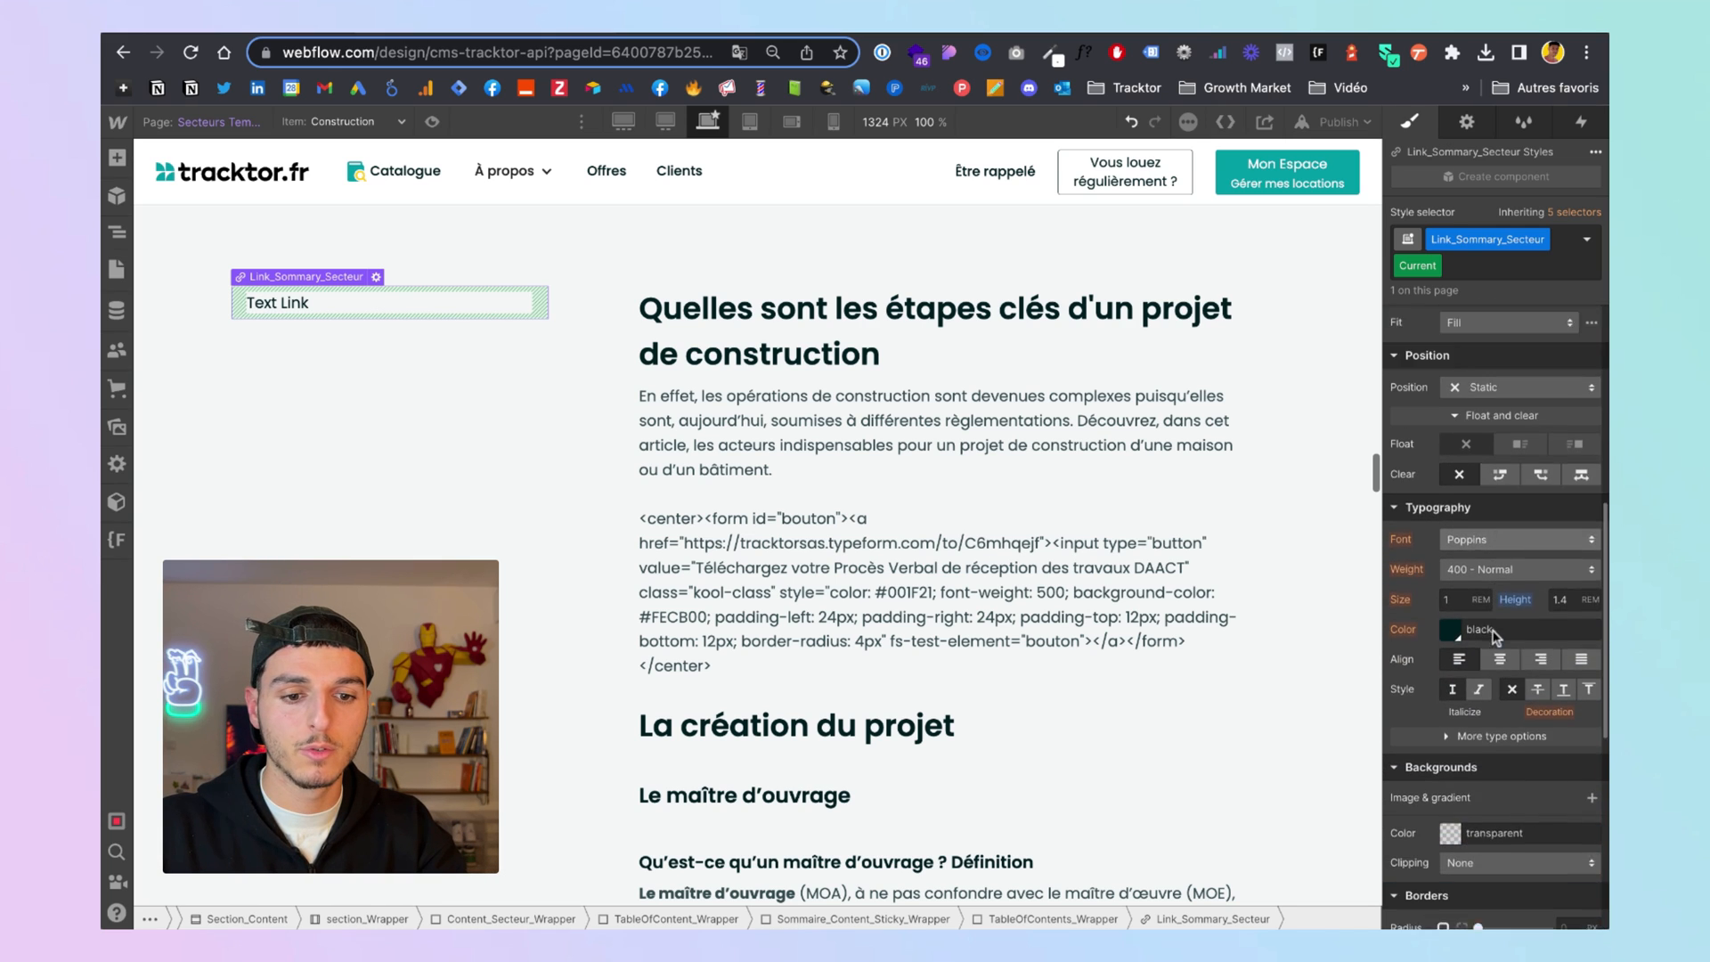
scroll(1496, 637, down, 1)
click(1448, 737)
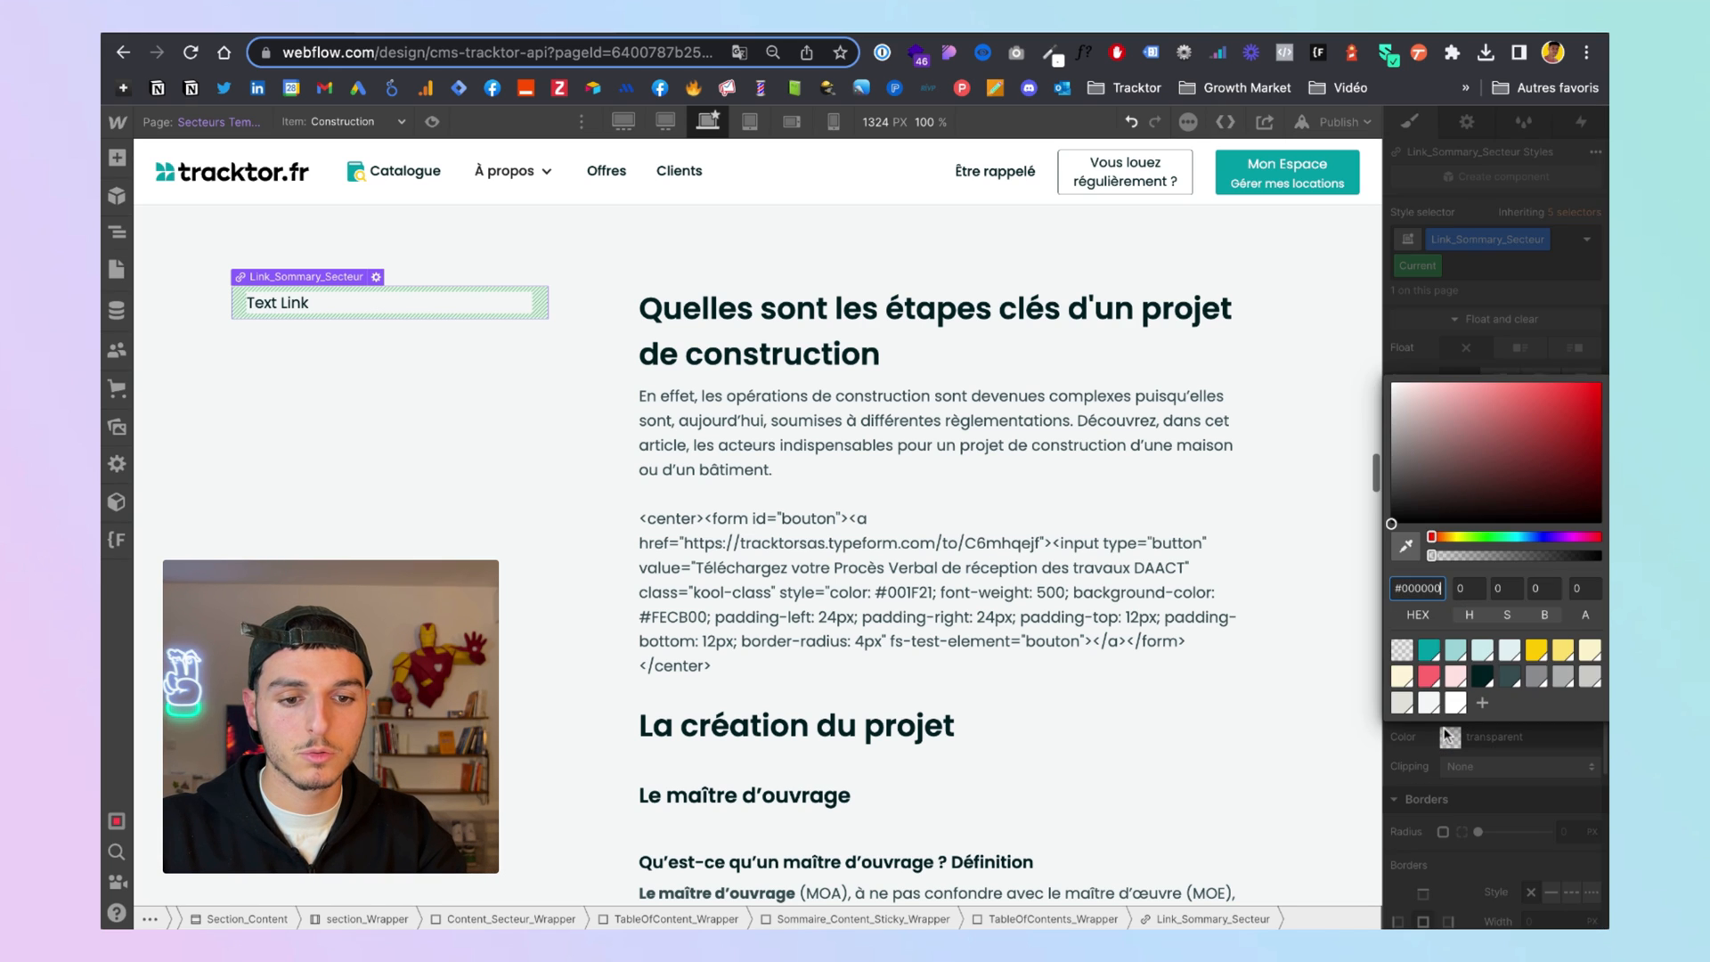
click(1567, 652)
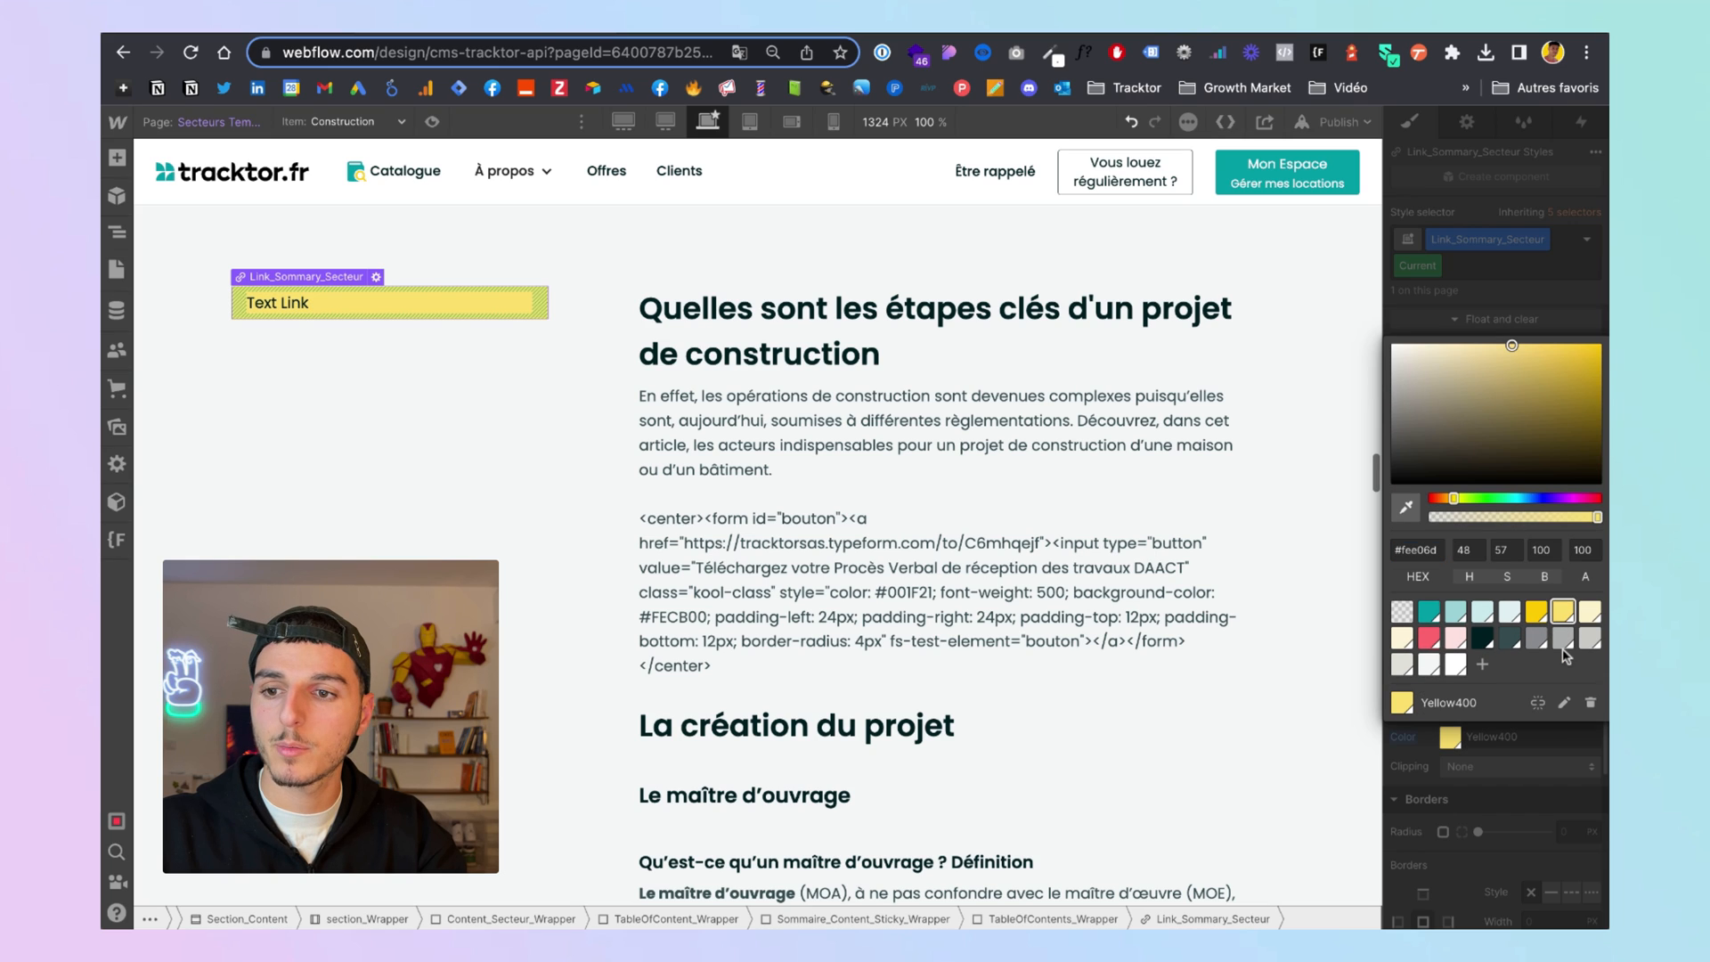
click(1519, 738)
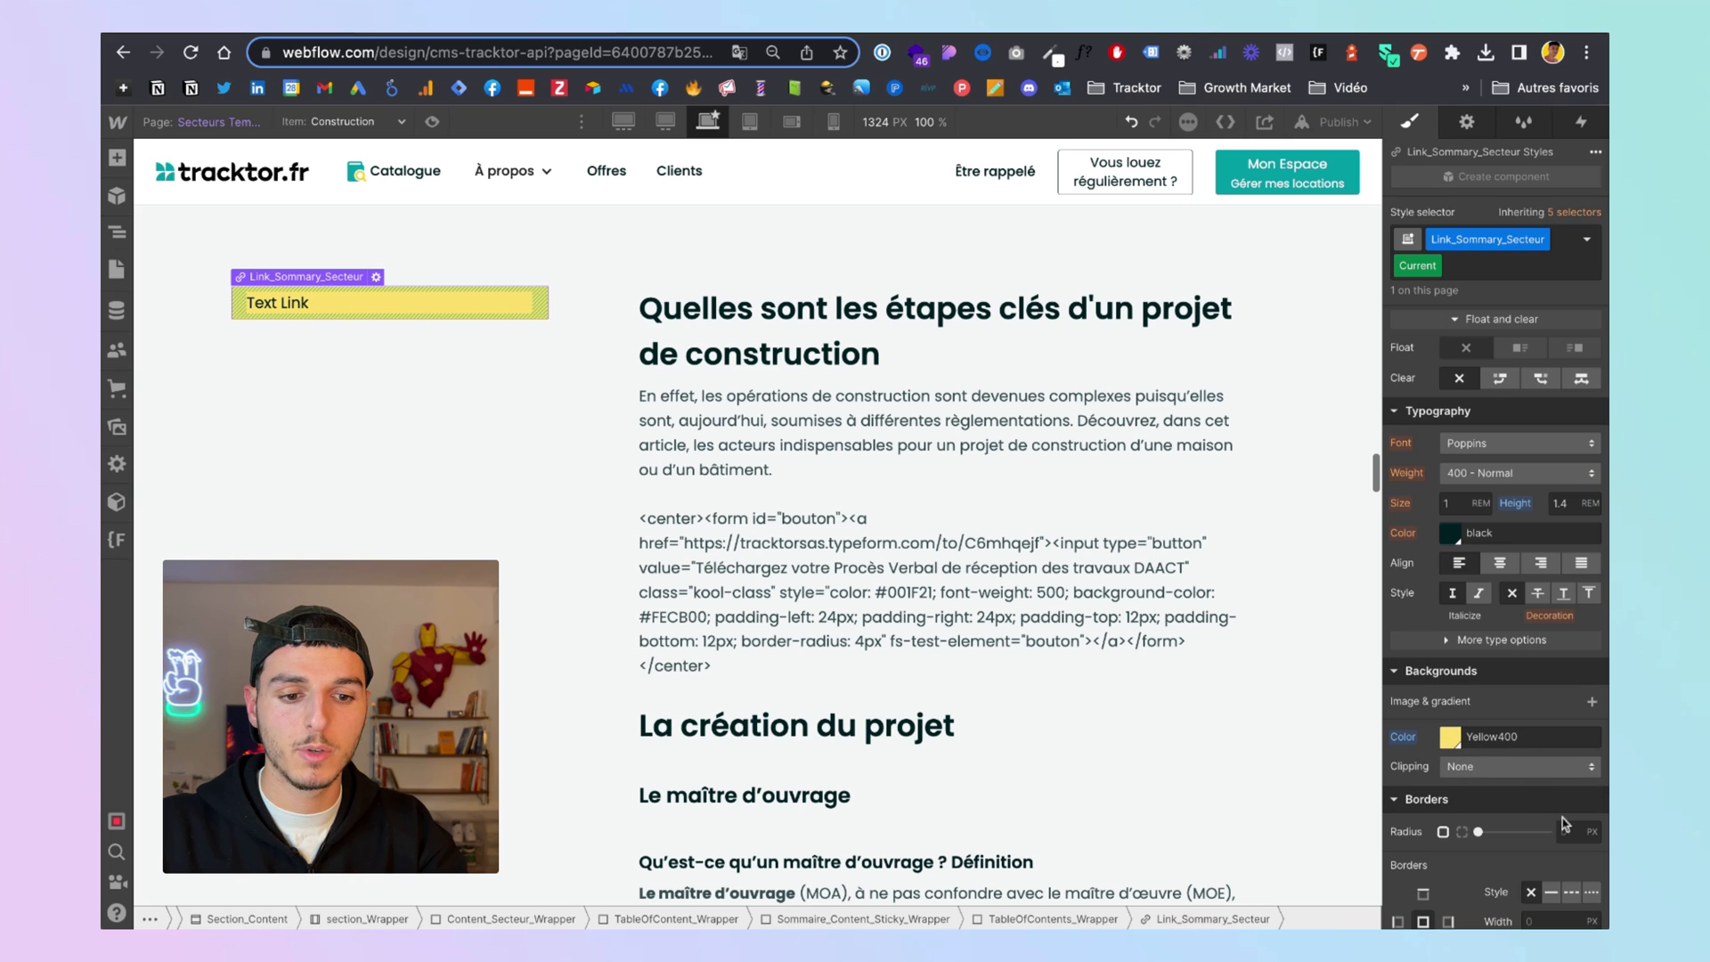
Set the border radius of the Text Link's Current state to 0.4 rem
text(.4)
key(Return)
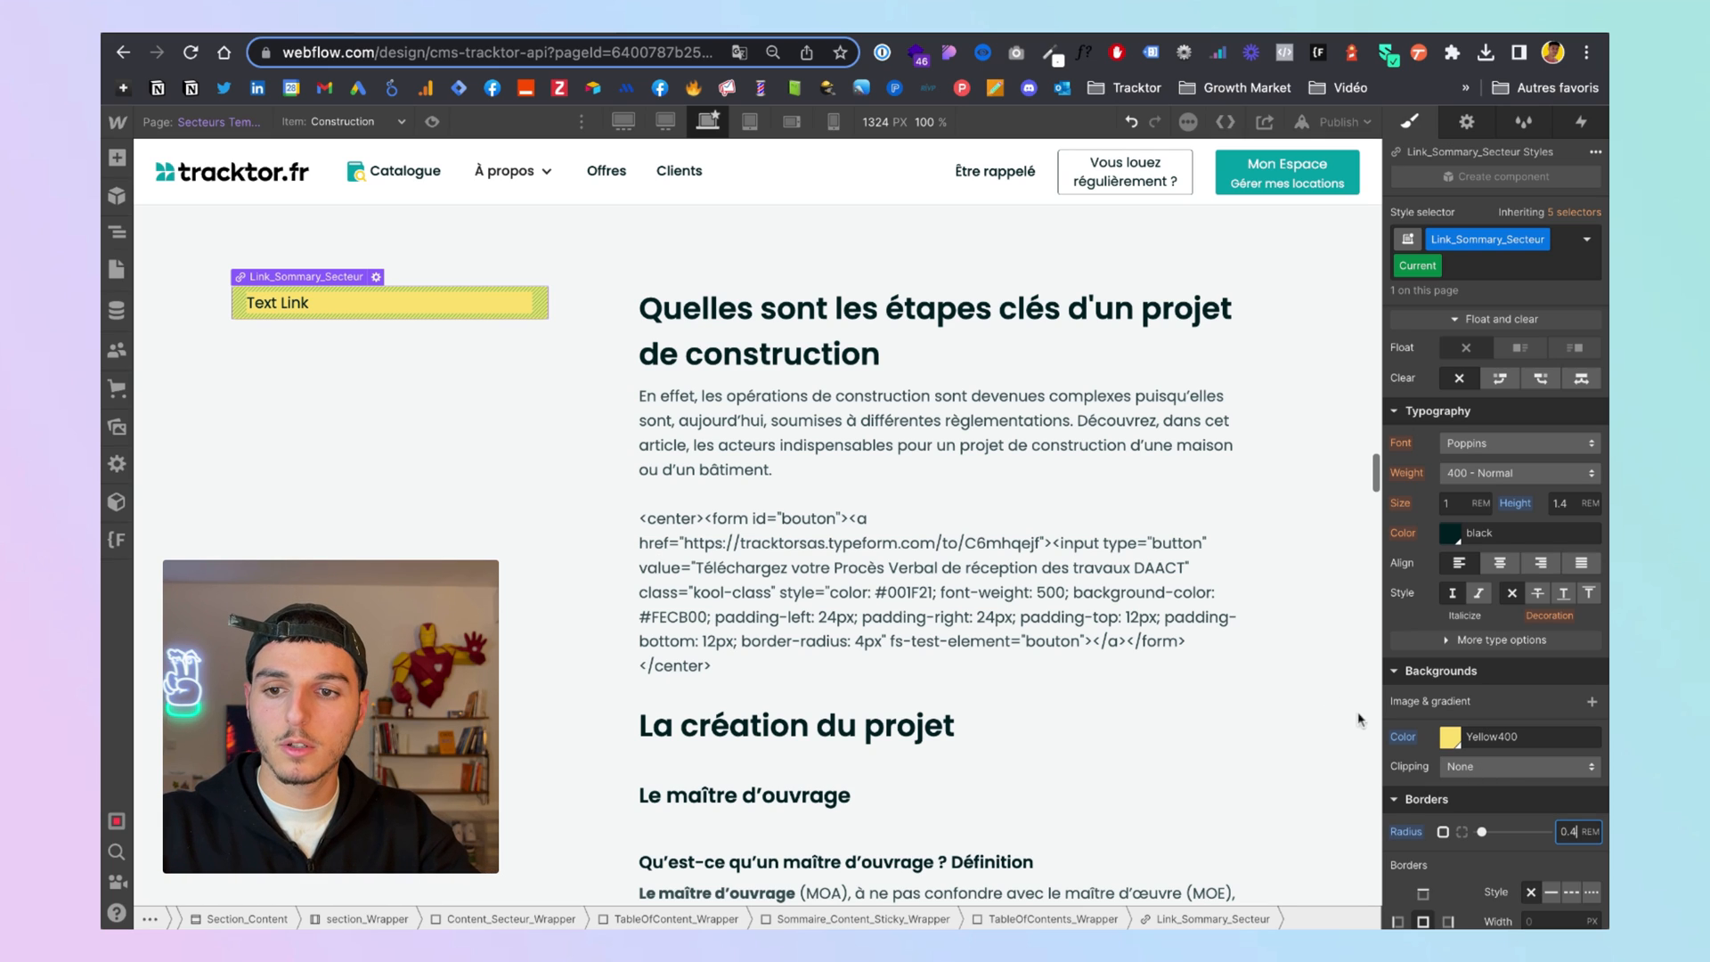
click(677, 499)
In the Text Link's link settings, enable opening in a new tab and switch the link type to URL
click(532, 304)
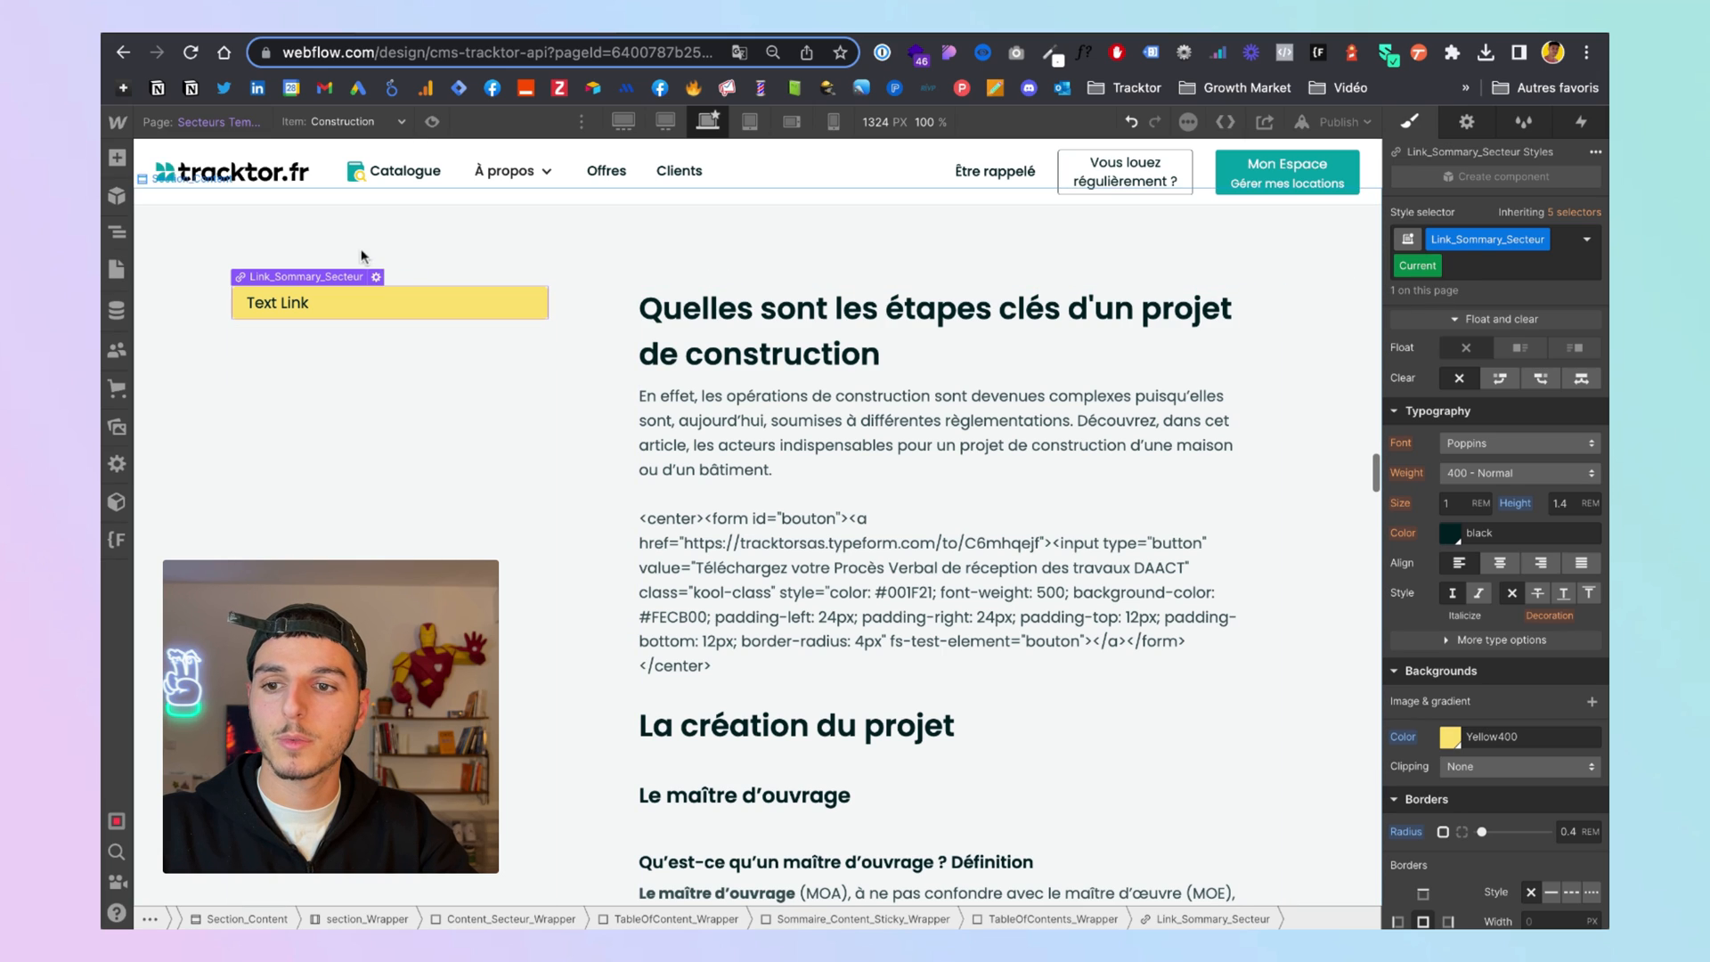
click(376, 277)
click(320, 407)
click(318, 441)
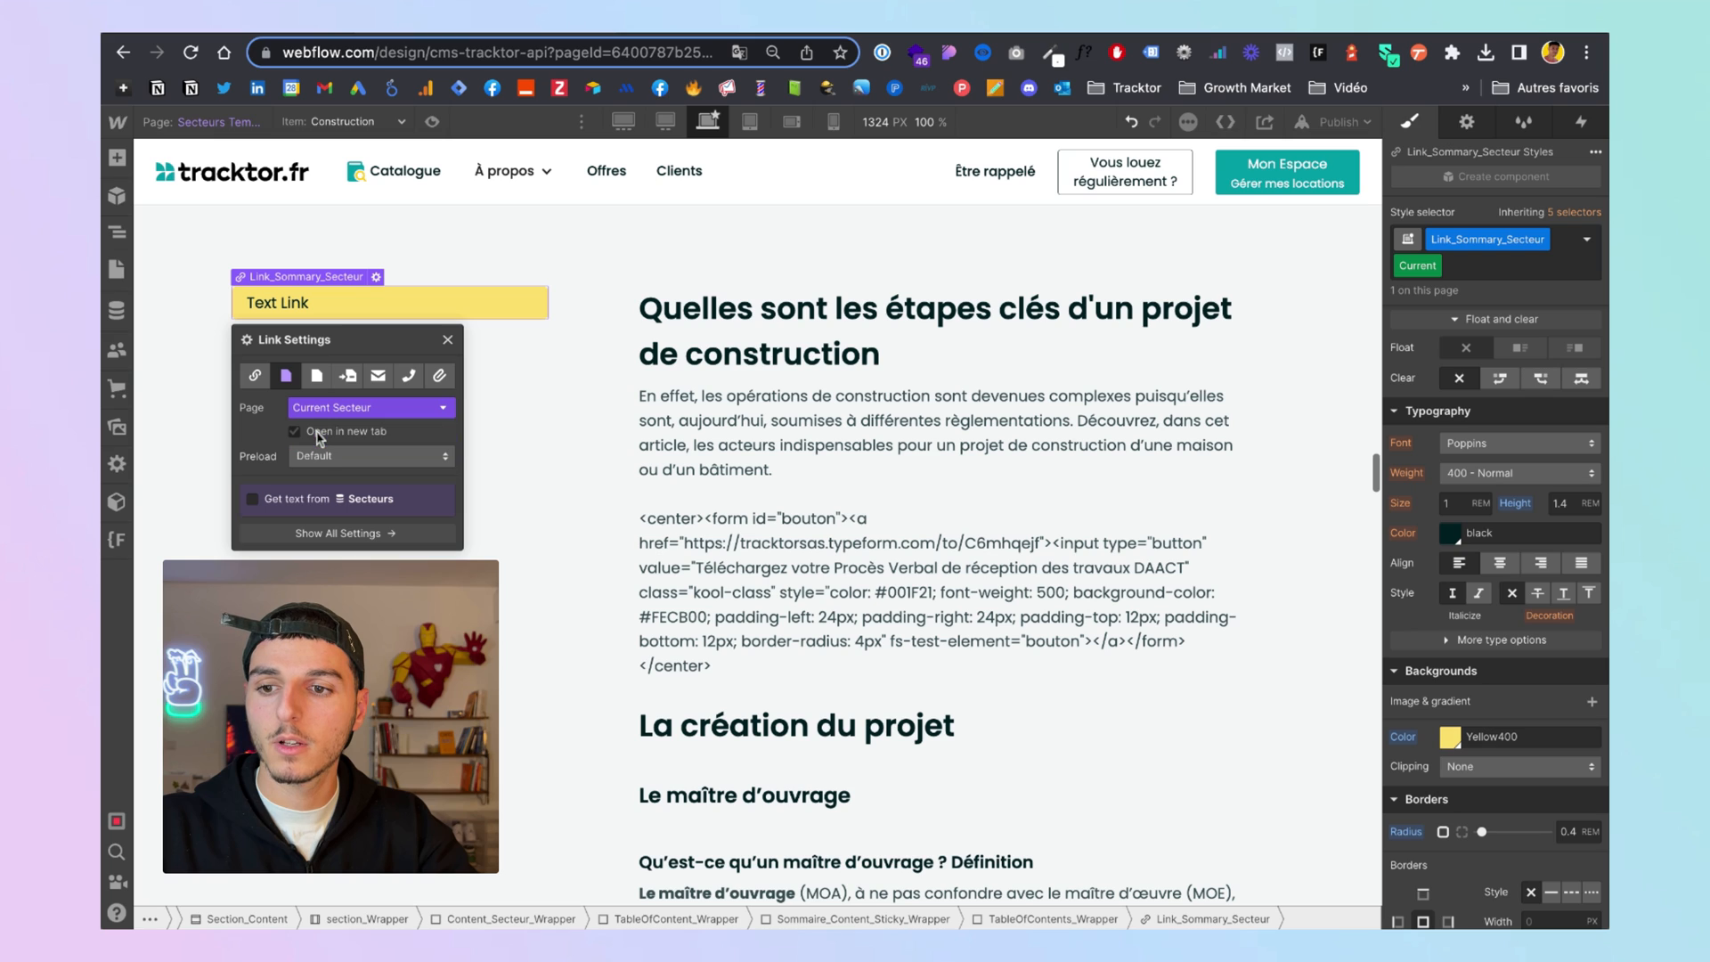
click(254, 375)
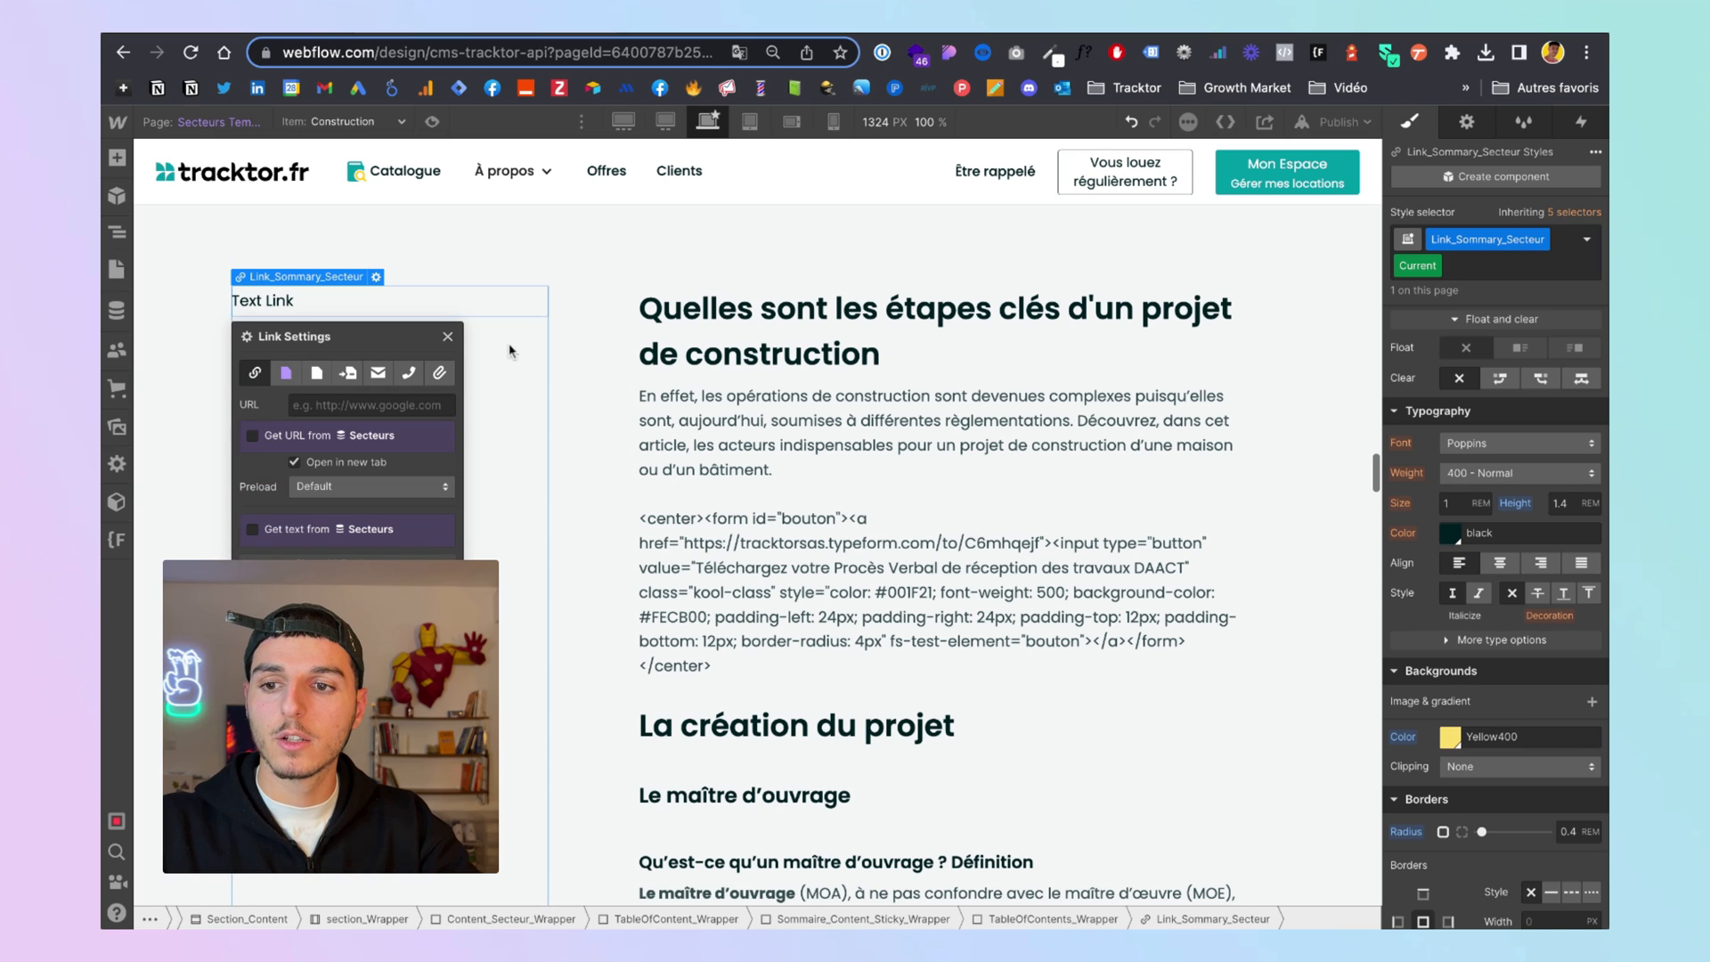
Add a Padding transition of 200 ms with ease easing to the Text Link's base Link_Sommary_Secteur style
click(427, 314)
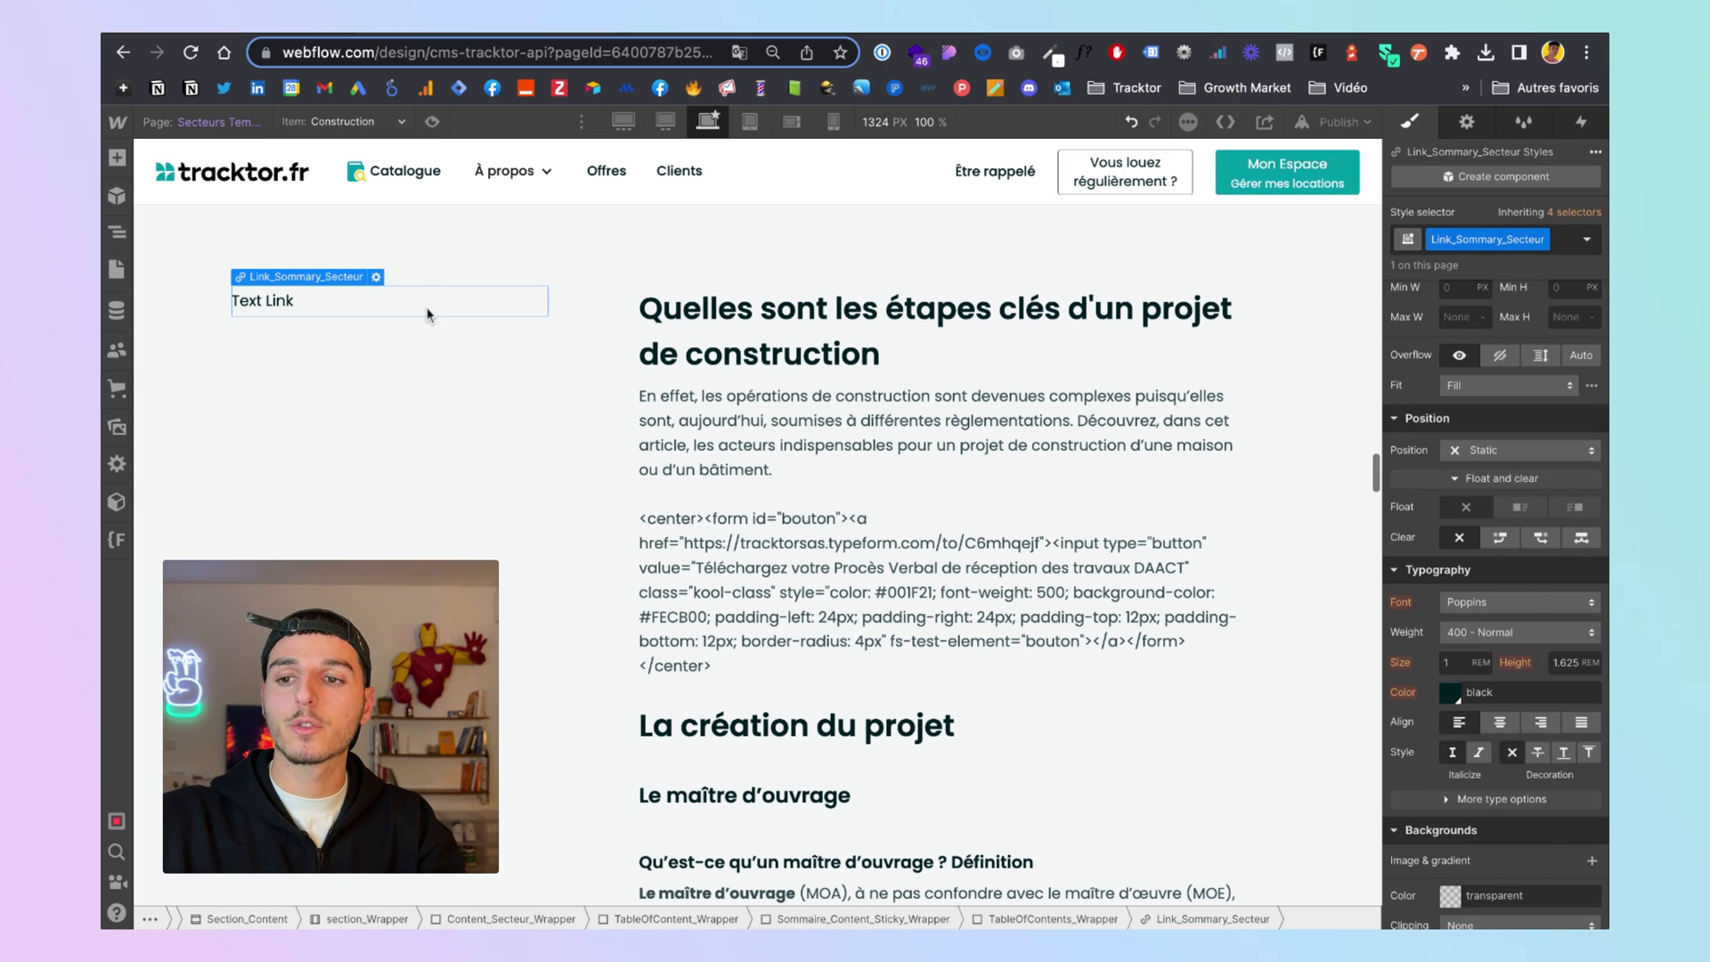
scroll(1529, 544, down, 10)
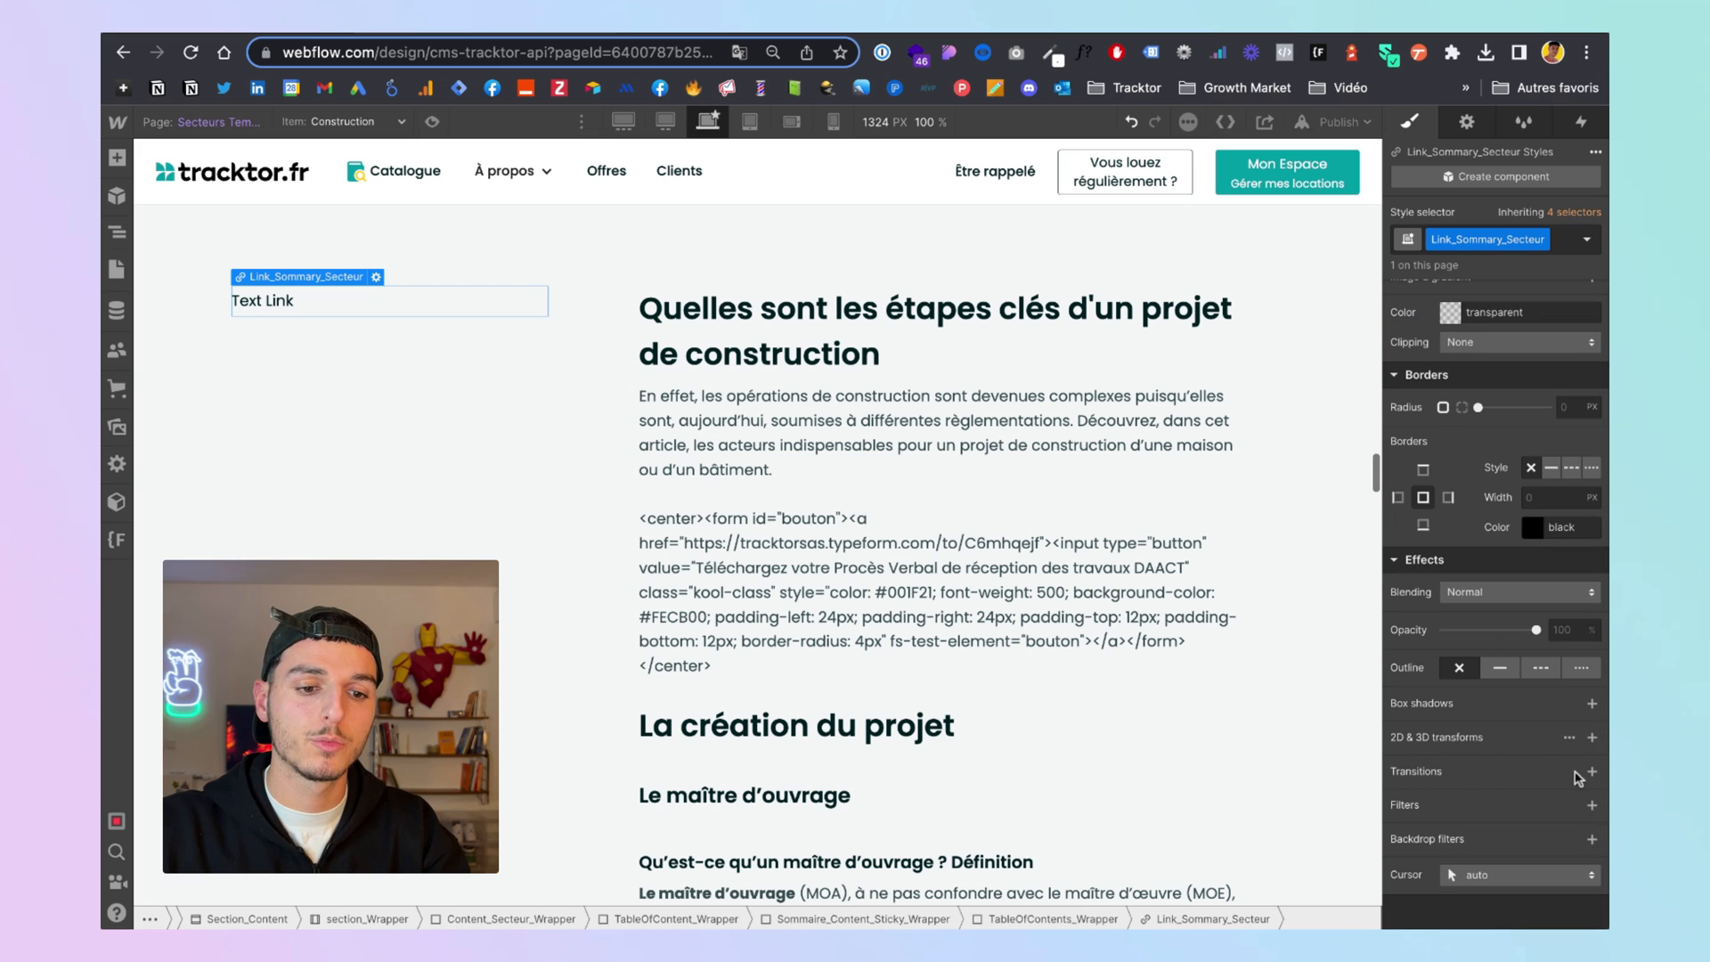
click(1591, 773)
click(1528, 832)
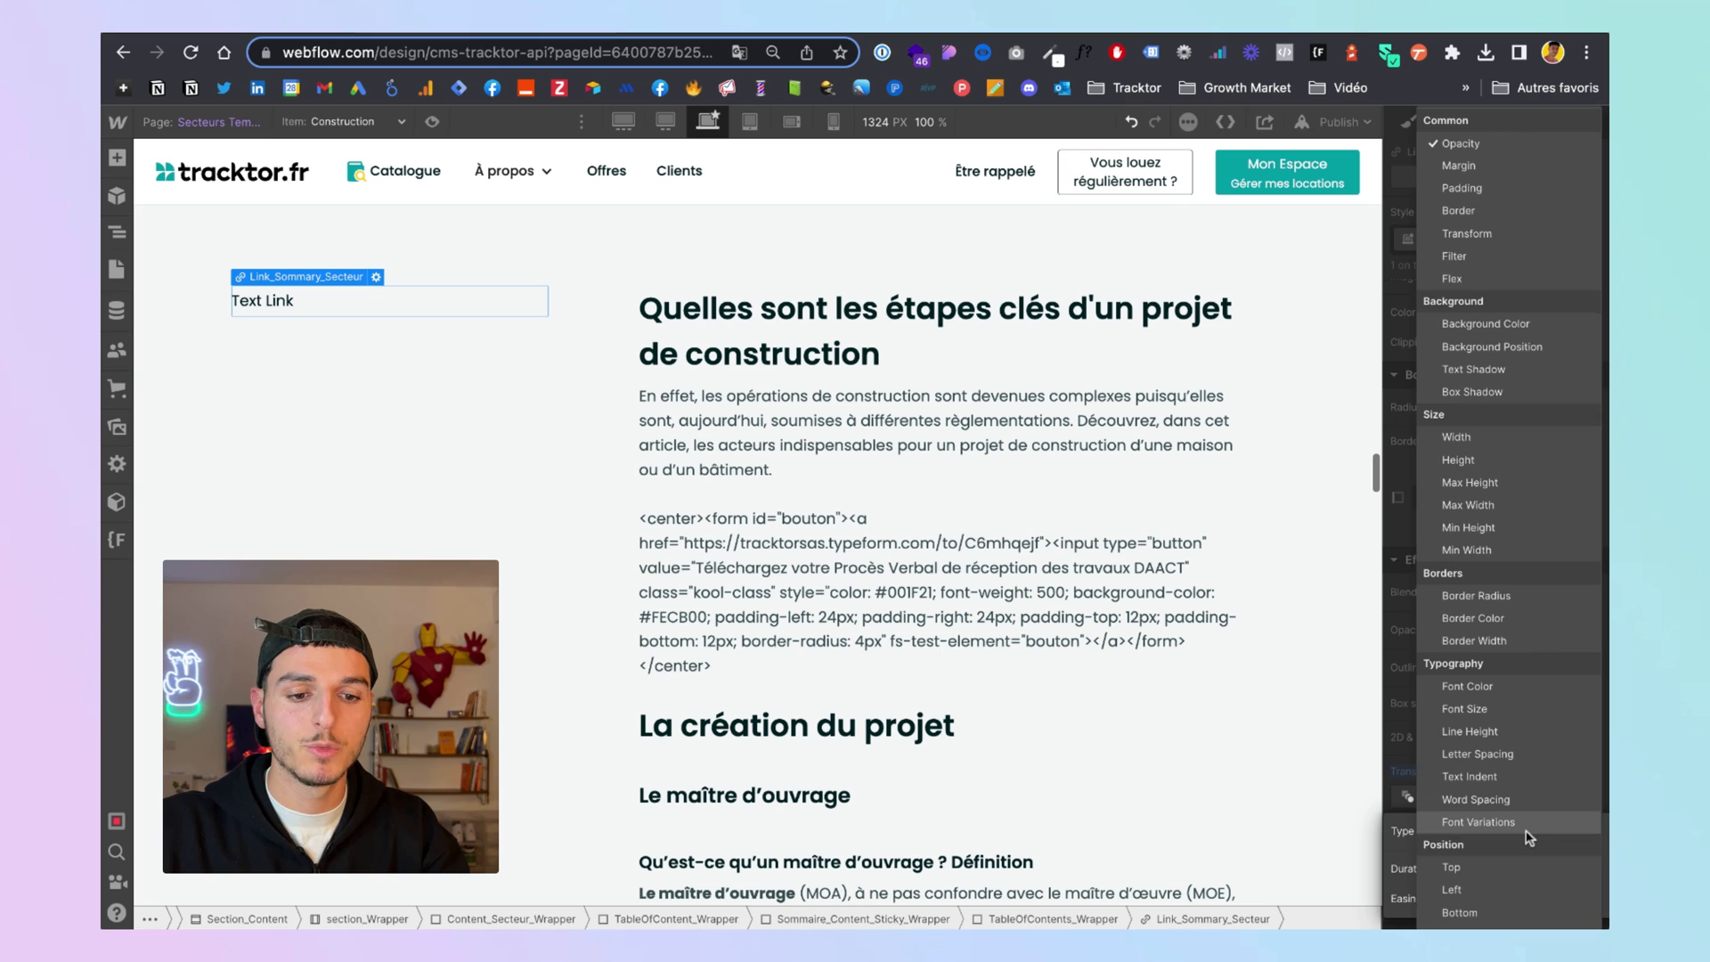
click(1495, 188)
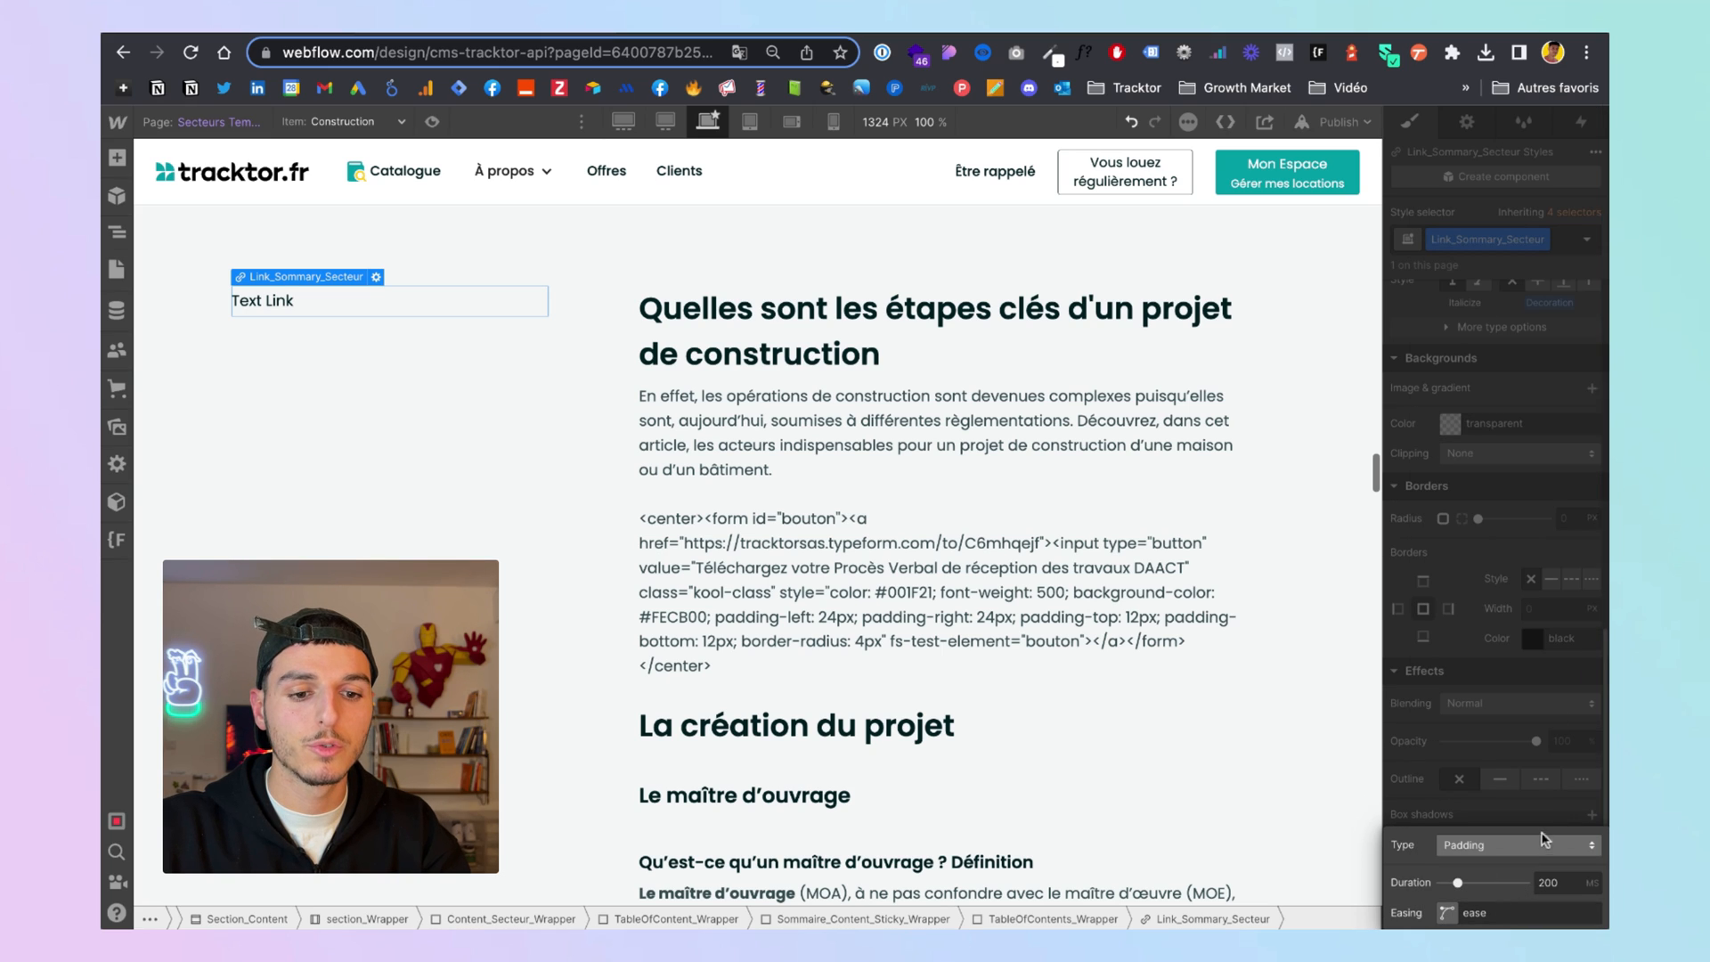
click(1530, 816)
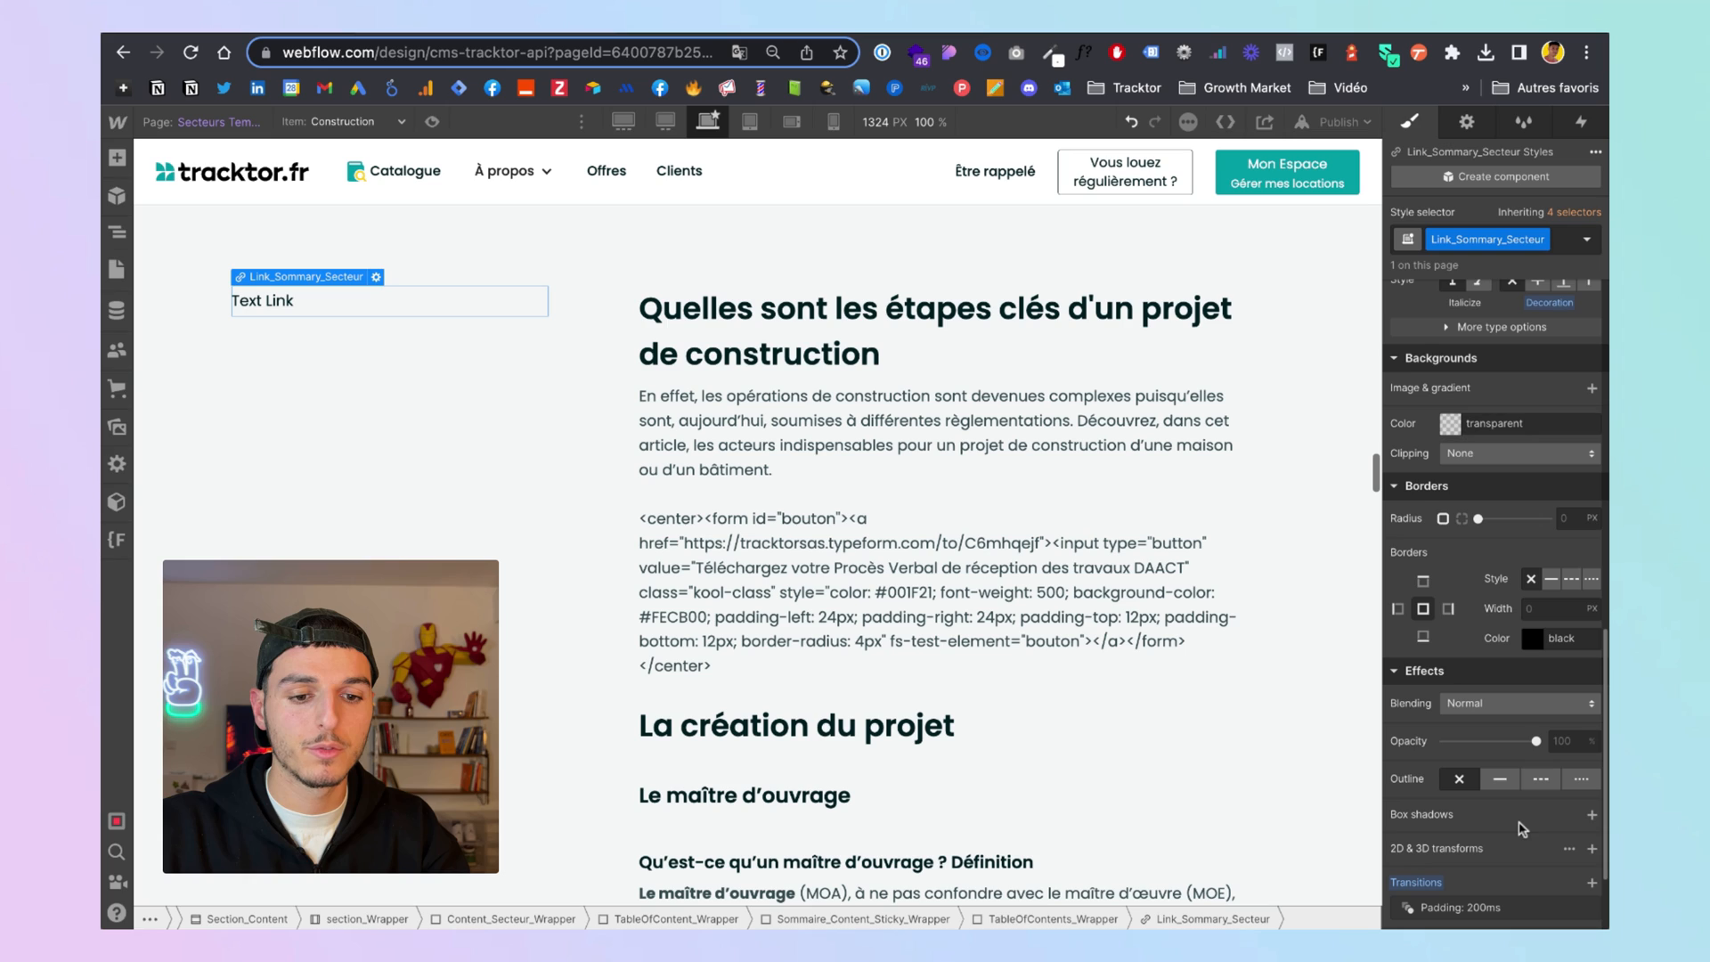
click(1592, 881)
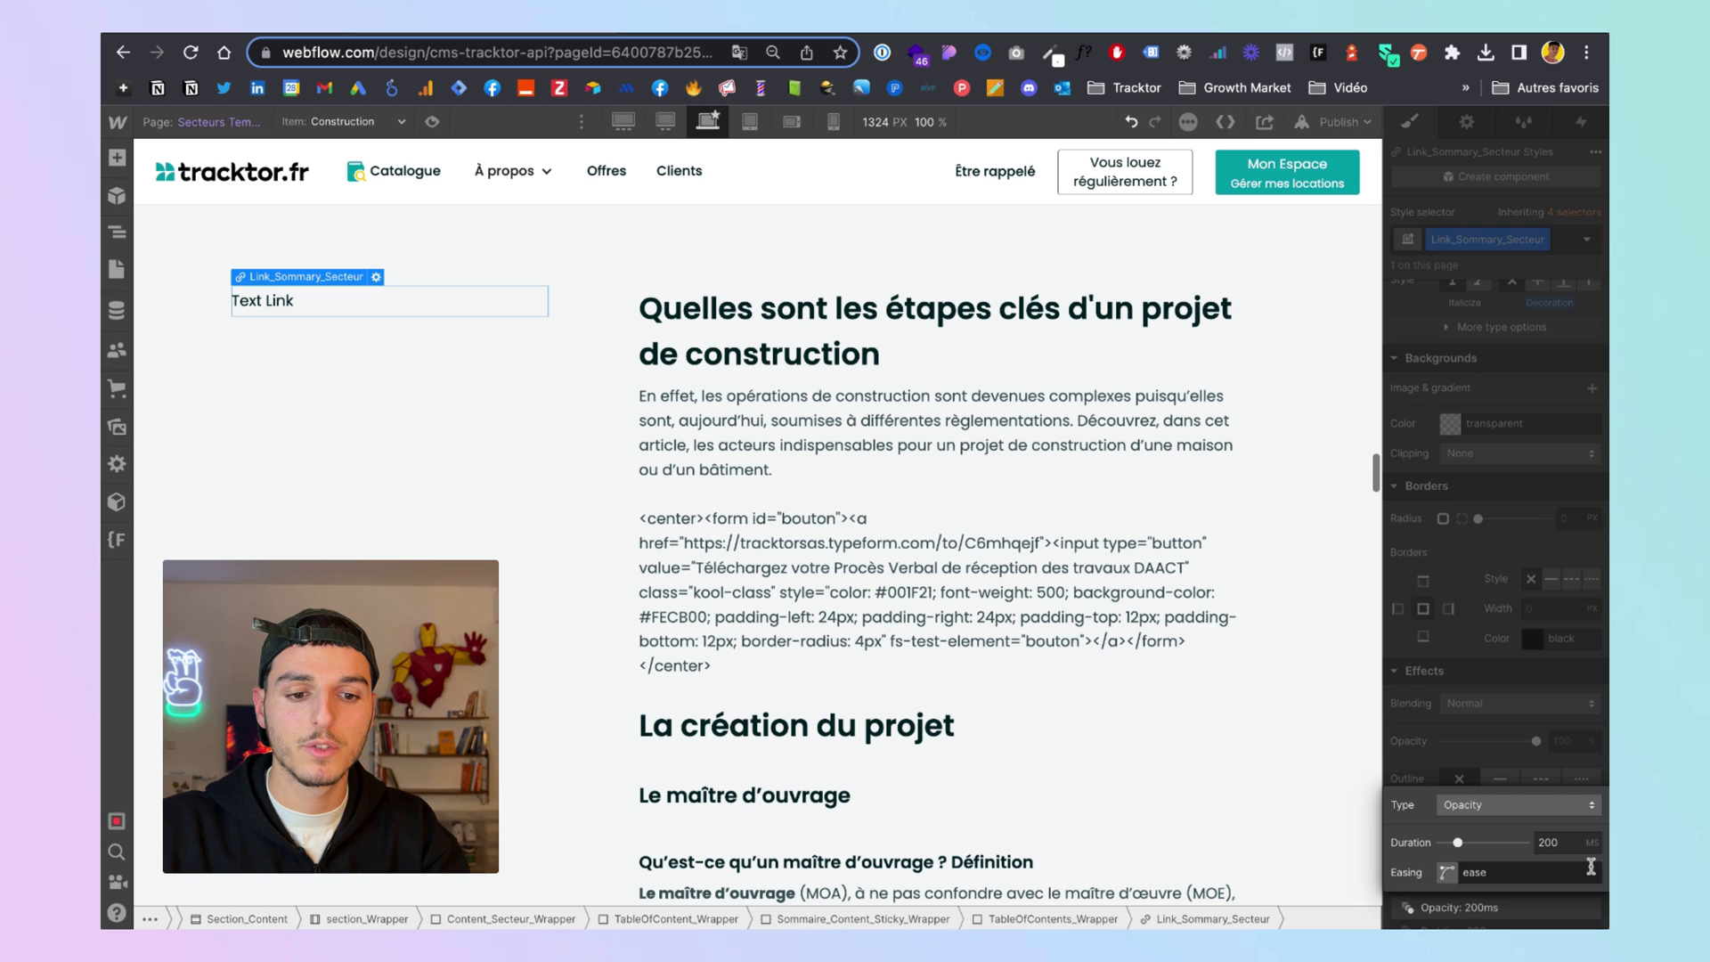
click(1582, 788)
scroll(1524, 887, down, 3)
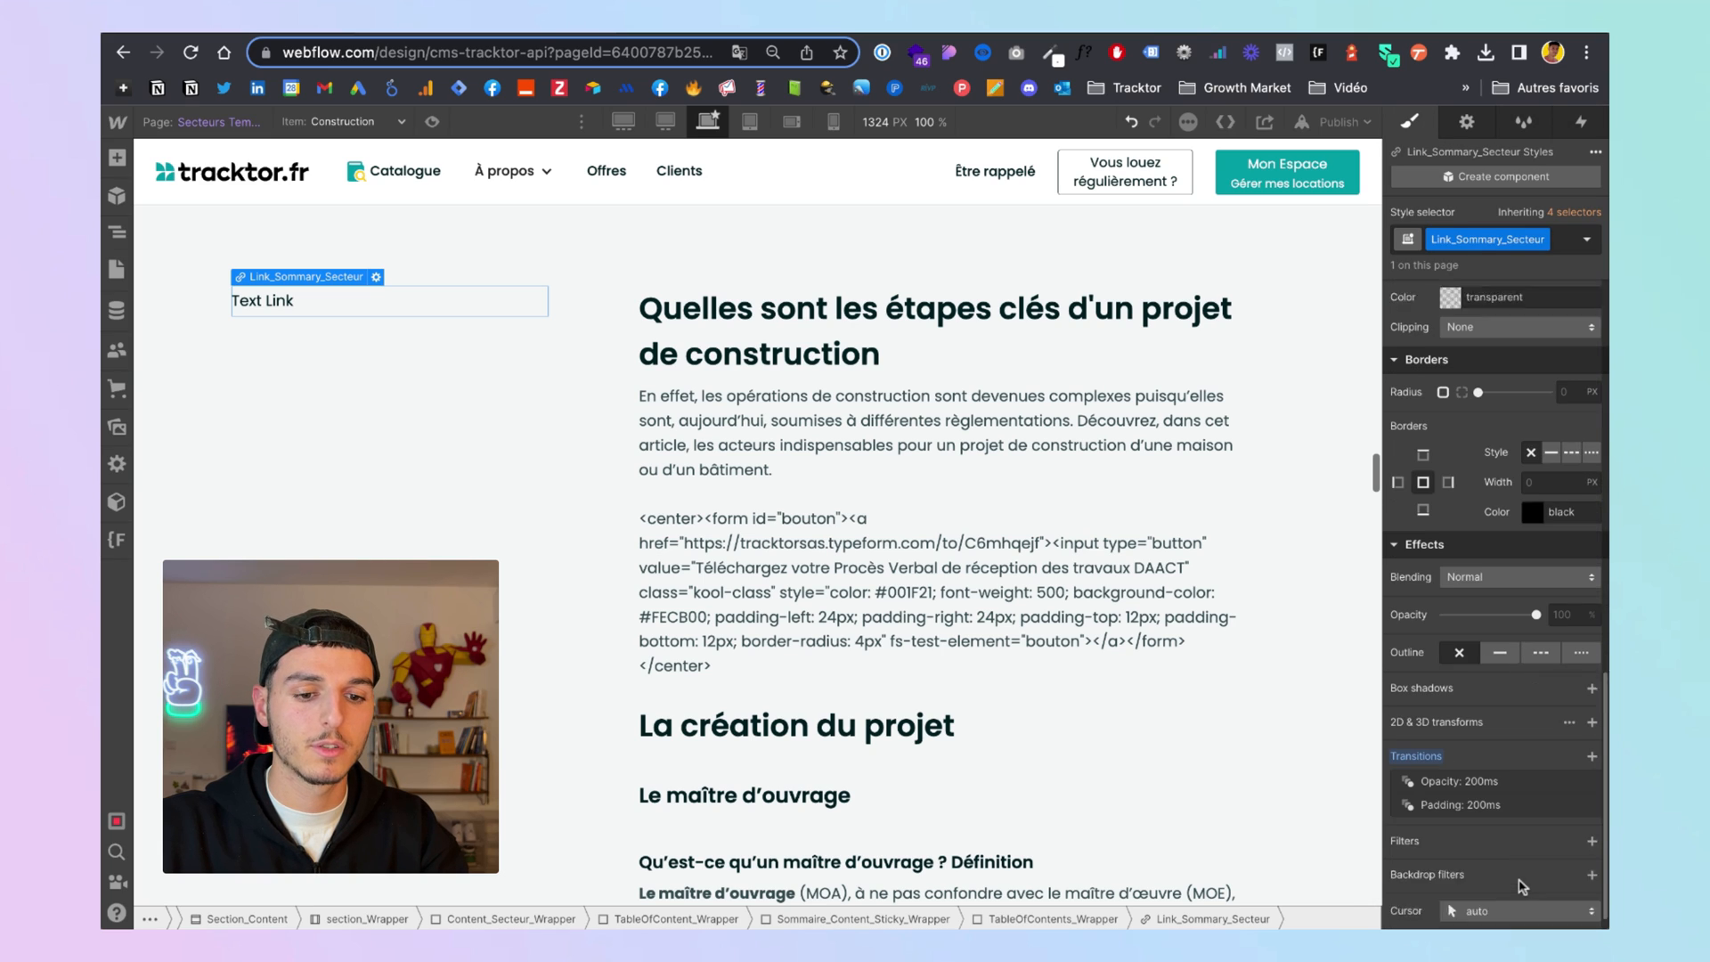
click(1590, 747)
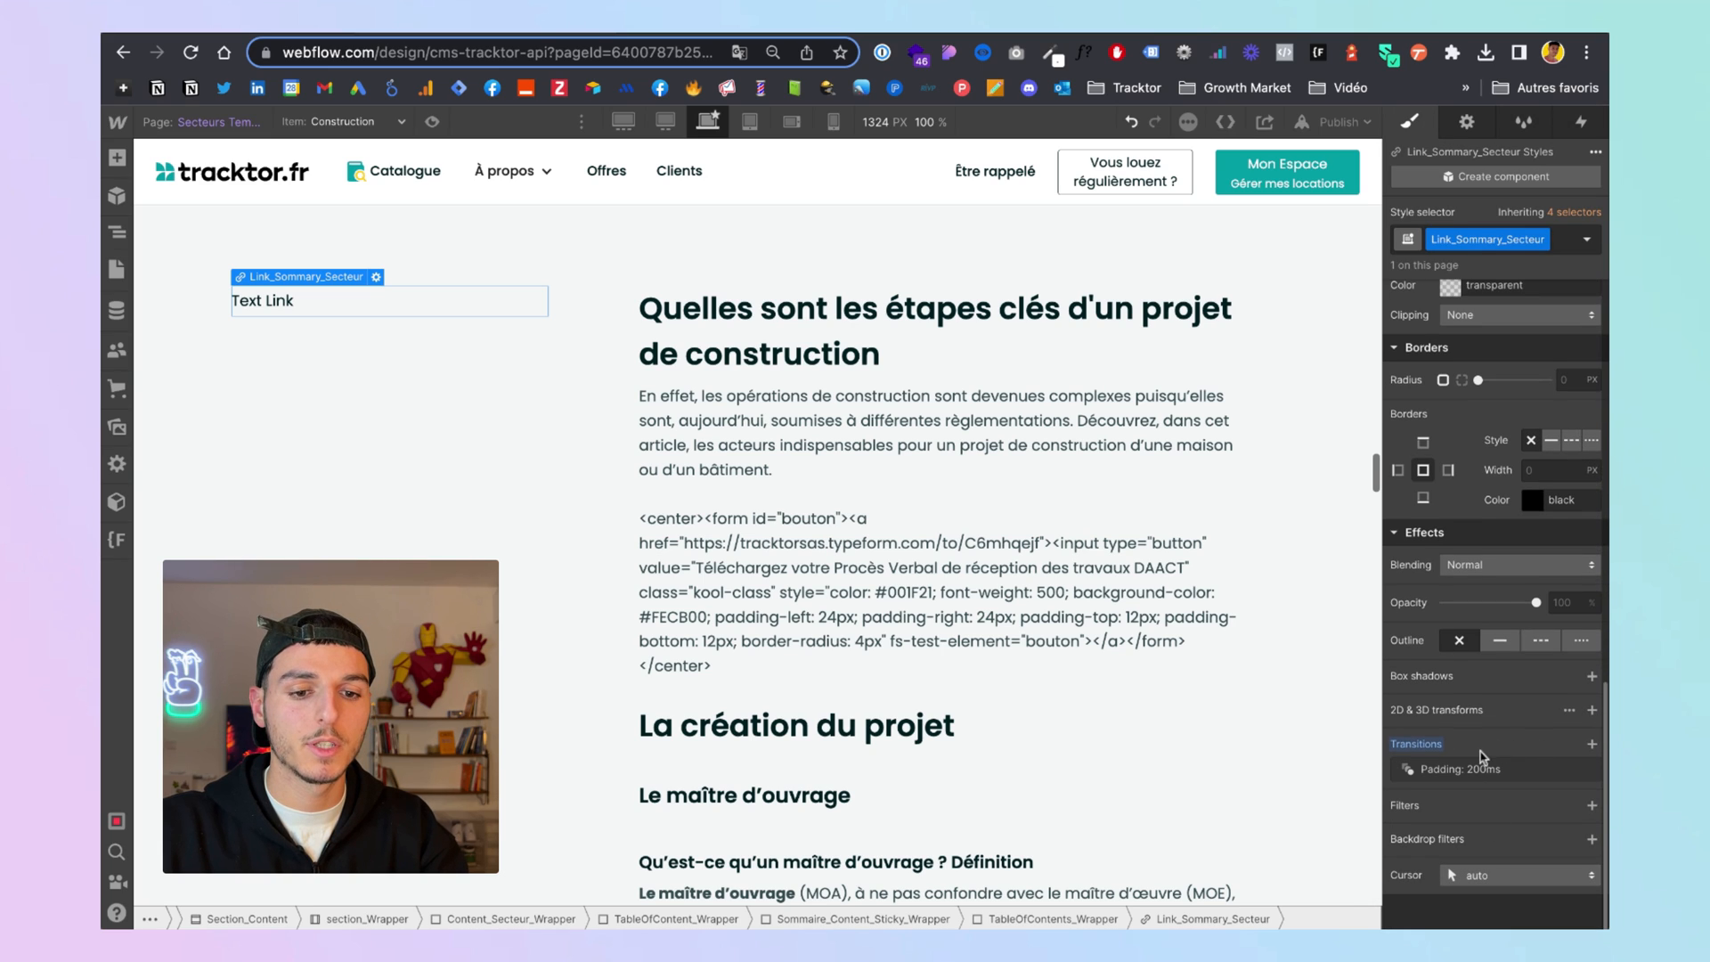
Add a Background Color transition of 200 ms with ease easing to the Link_Sommary_Secteur style and publish the site
click(1593, 745)
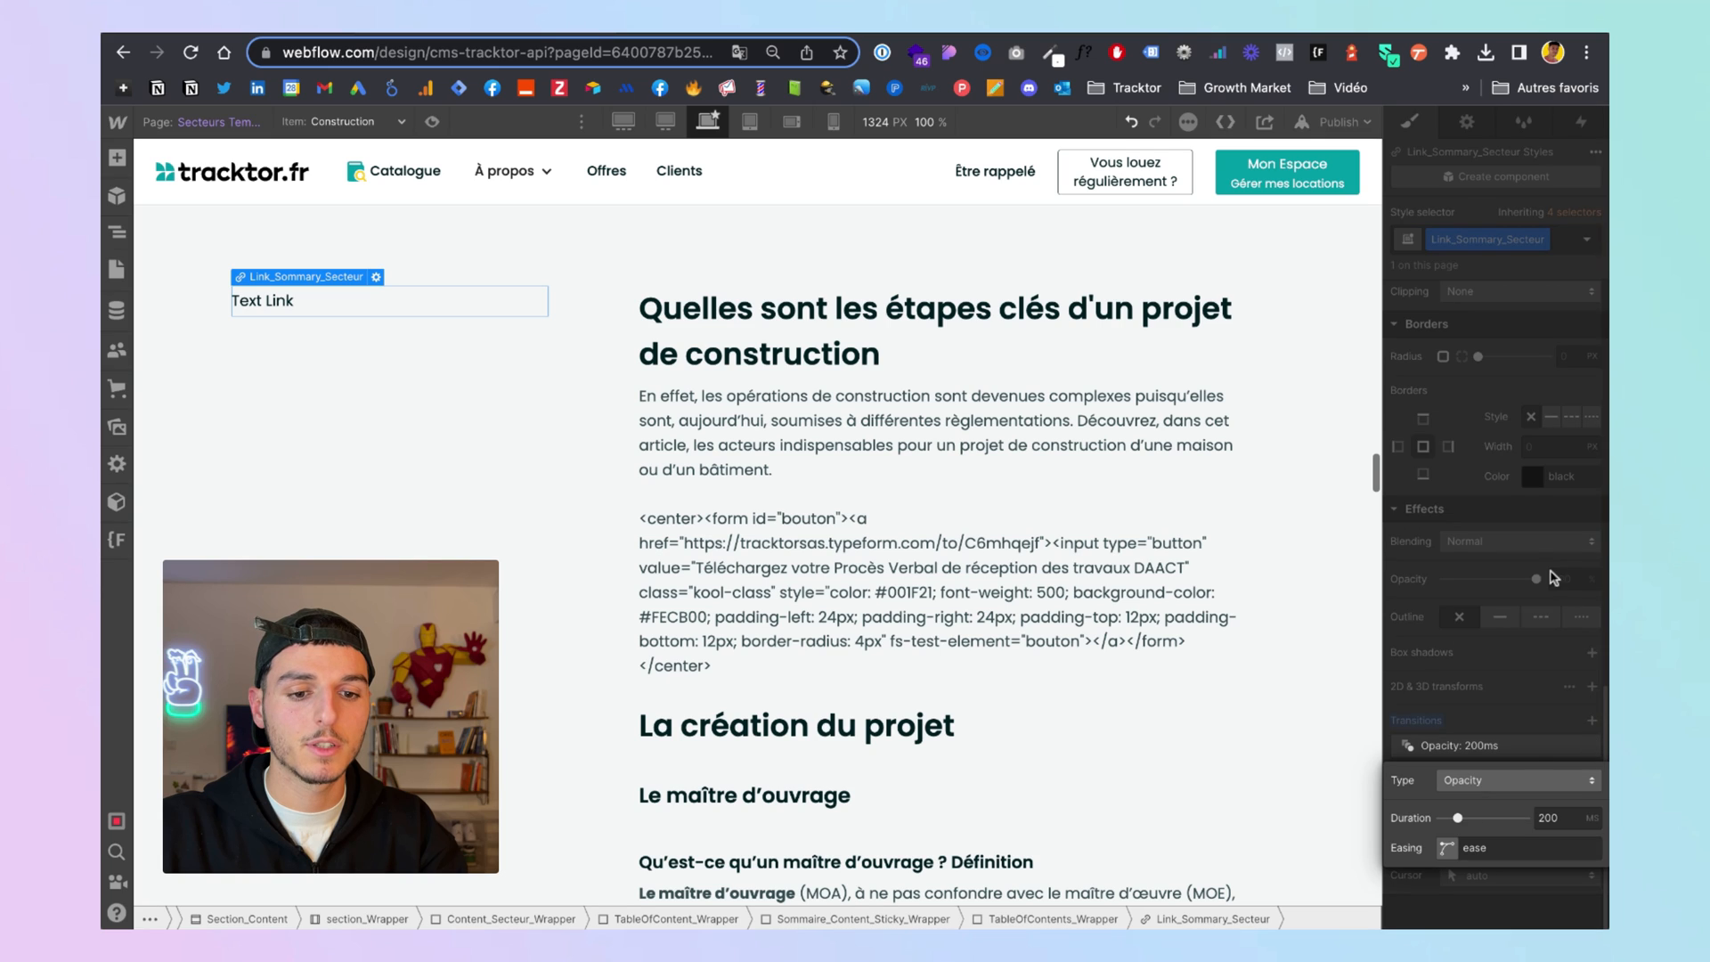
click(1531, 778)
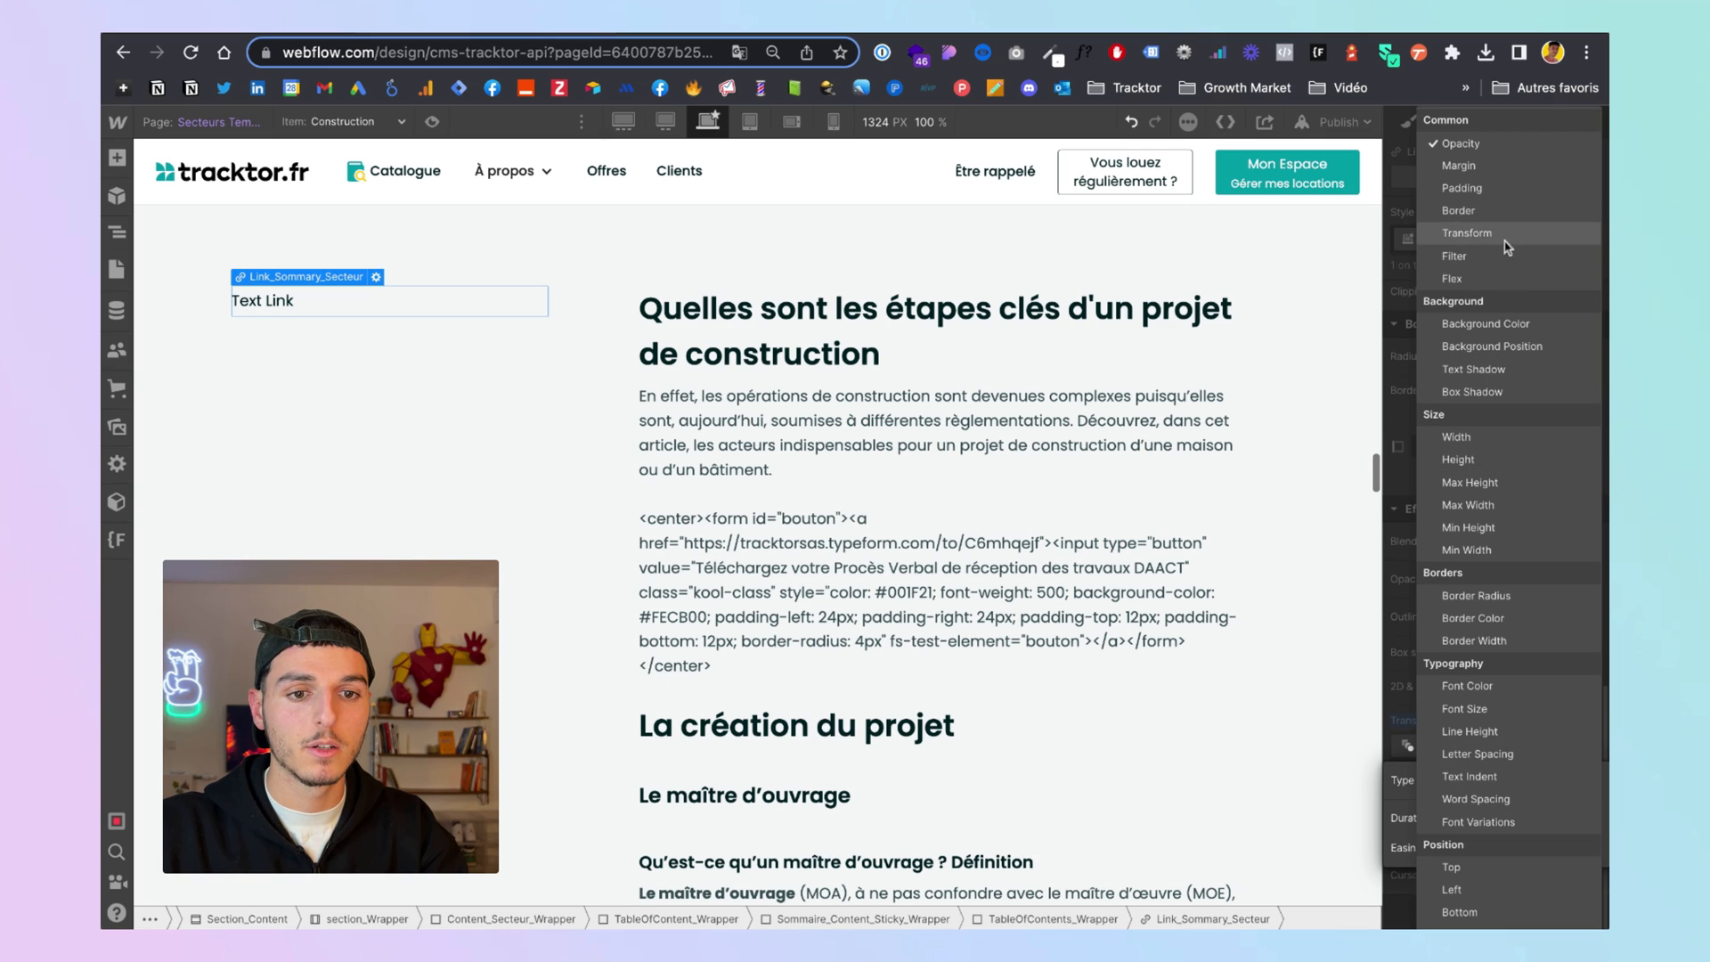
click(1497, 325)
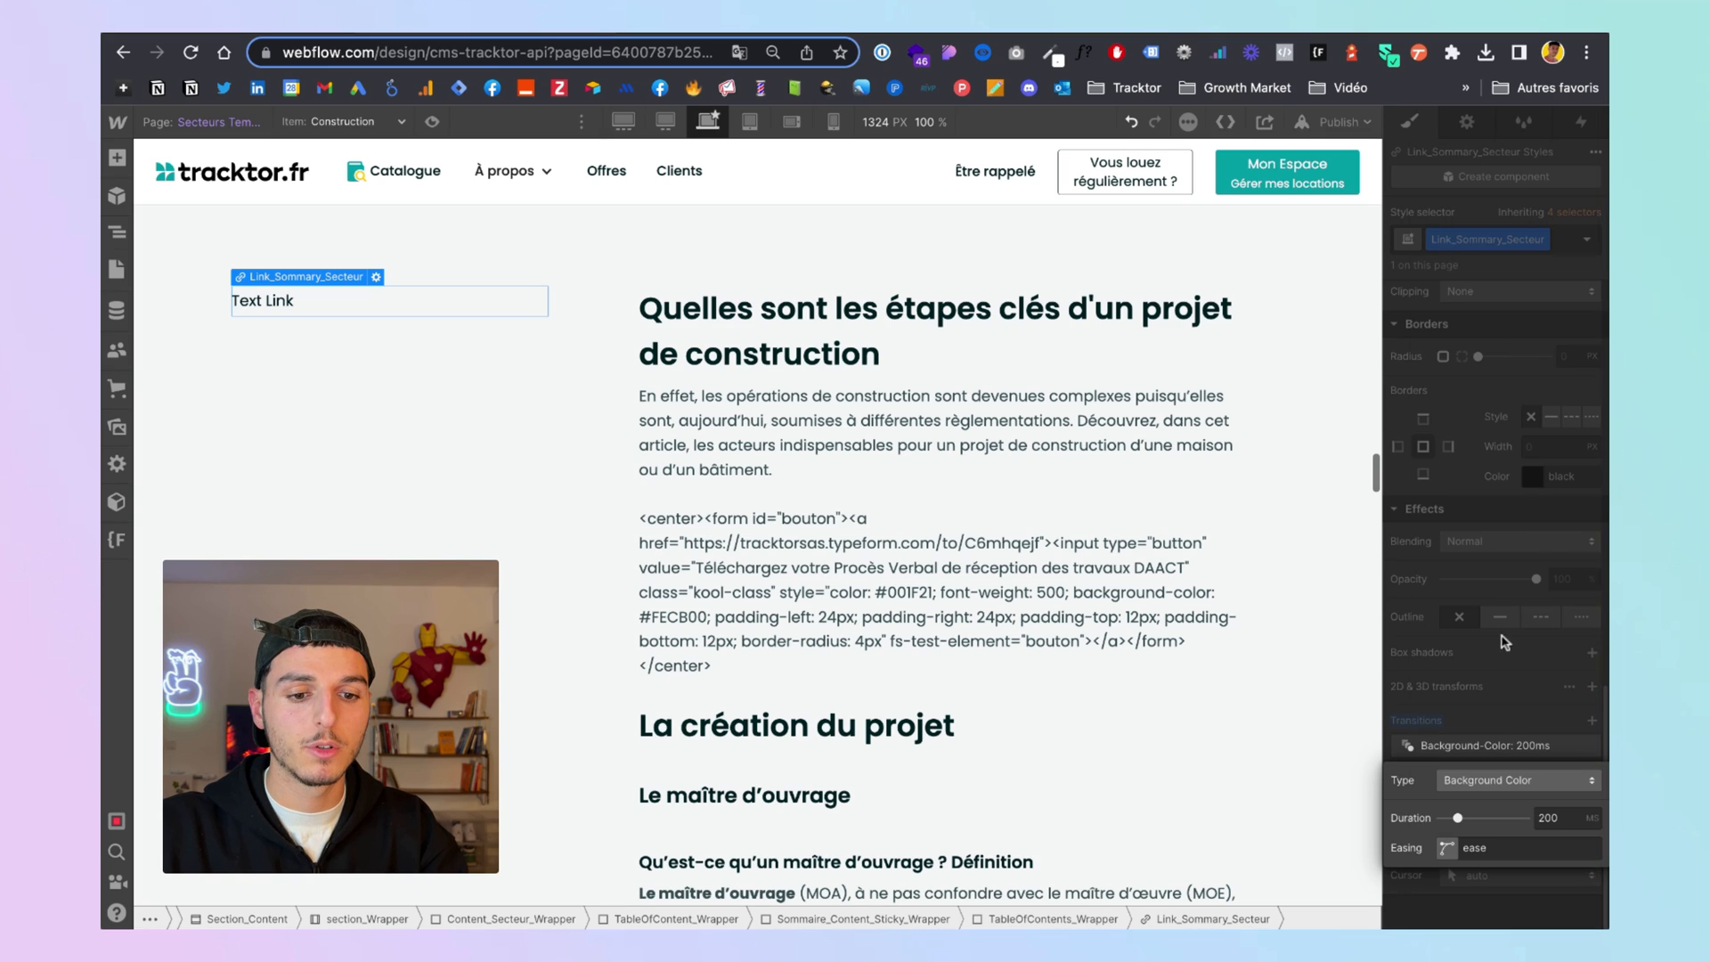
click(1528, 715)
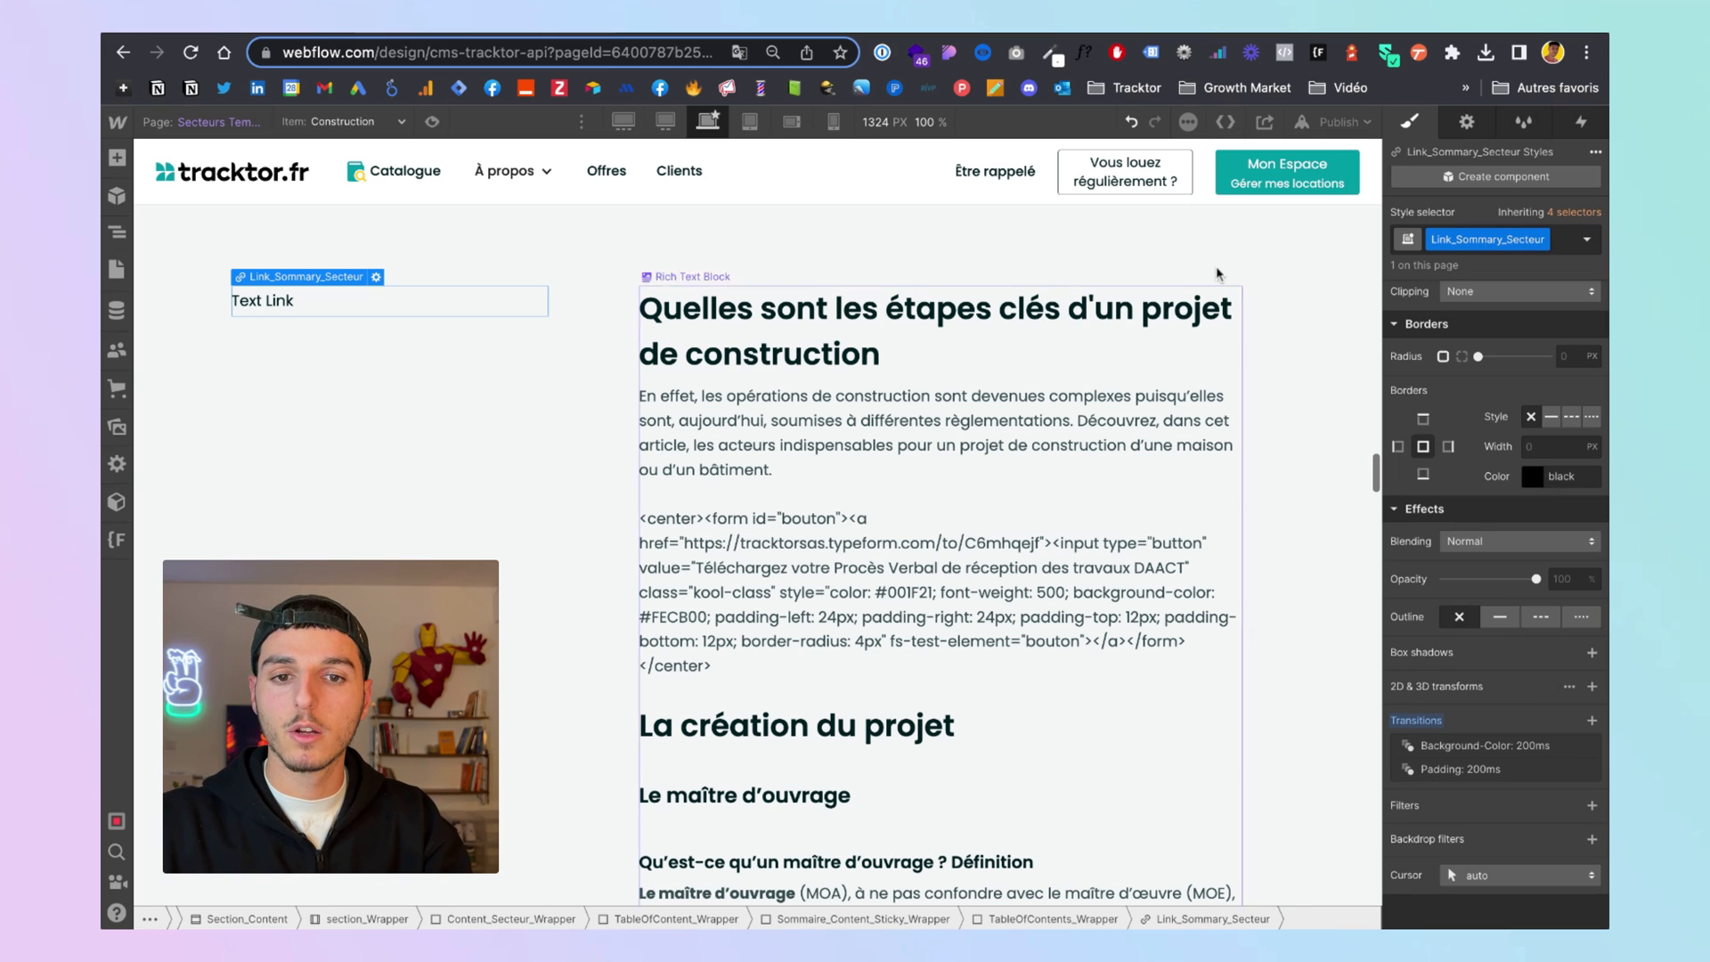
click(1342, 121)
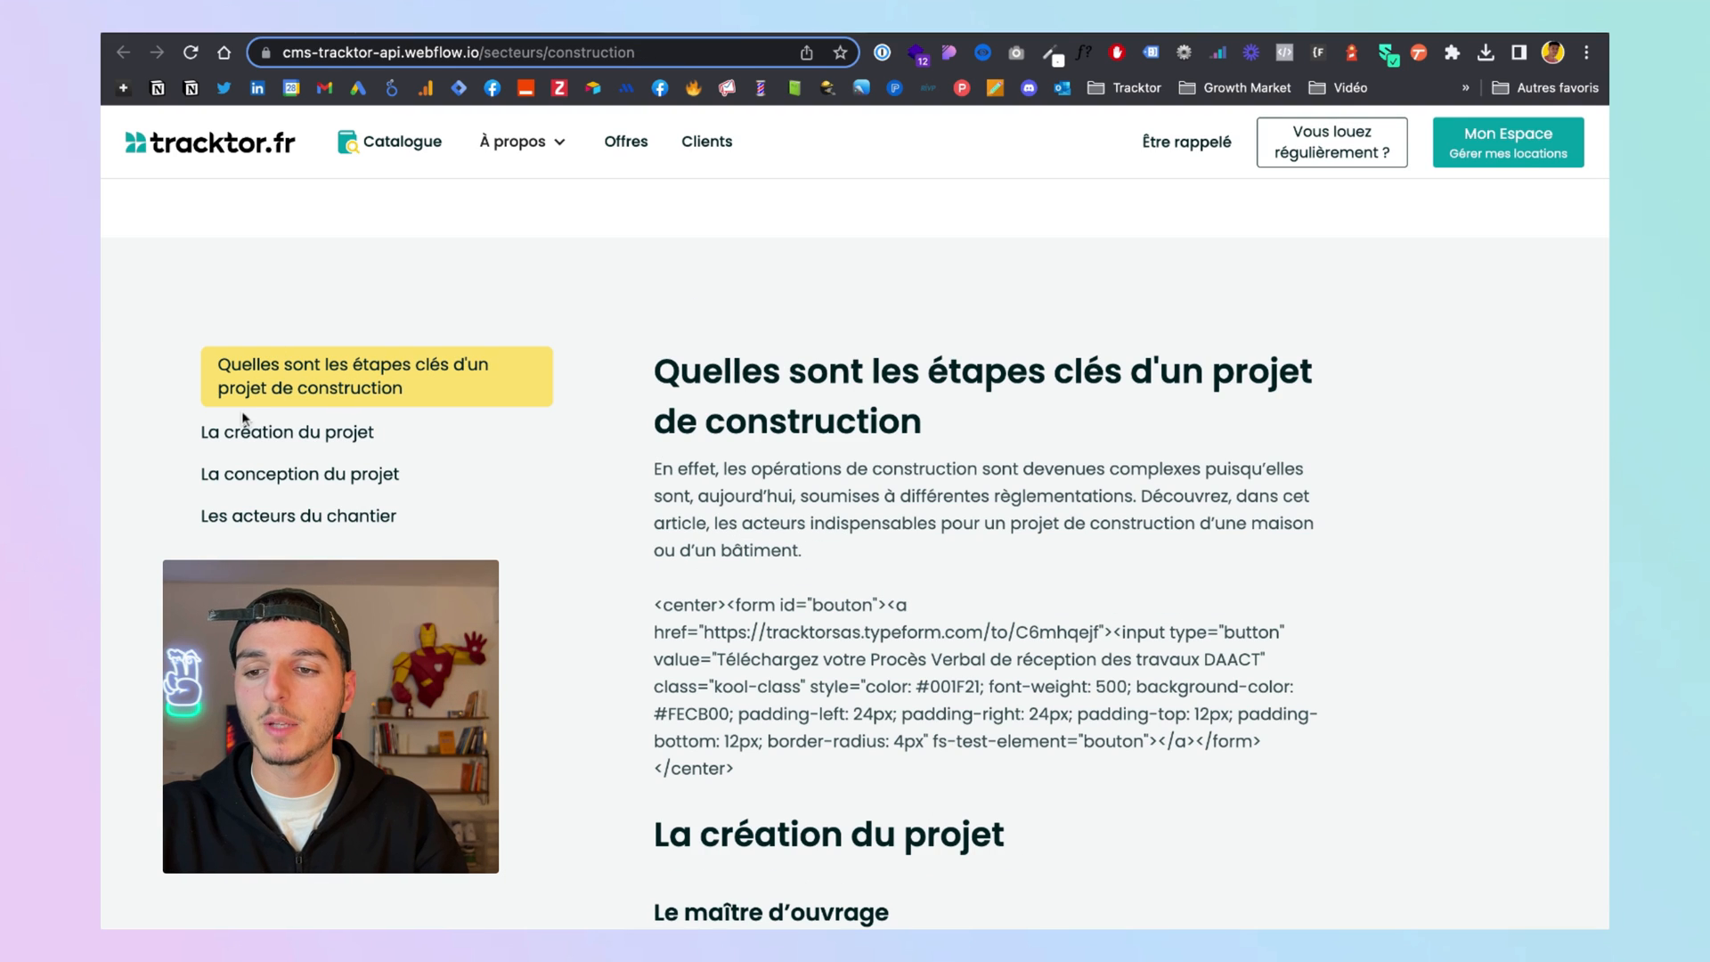
Test the table of contents on the published Construction page by following its links and scrolling through the article to check the active highlight
scroll(714, 593, down, 1)
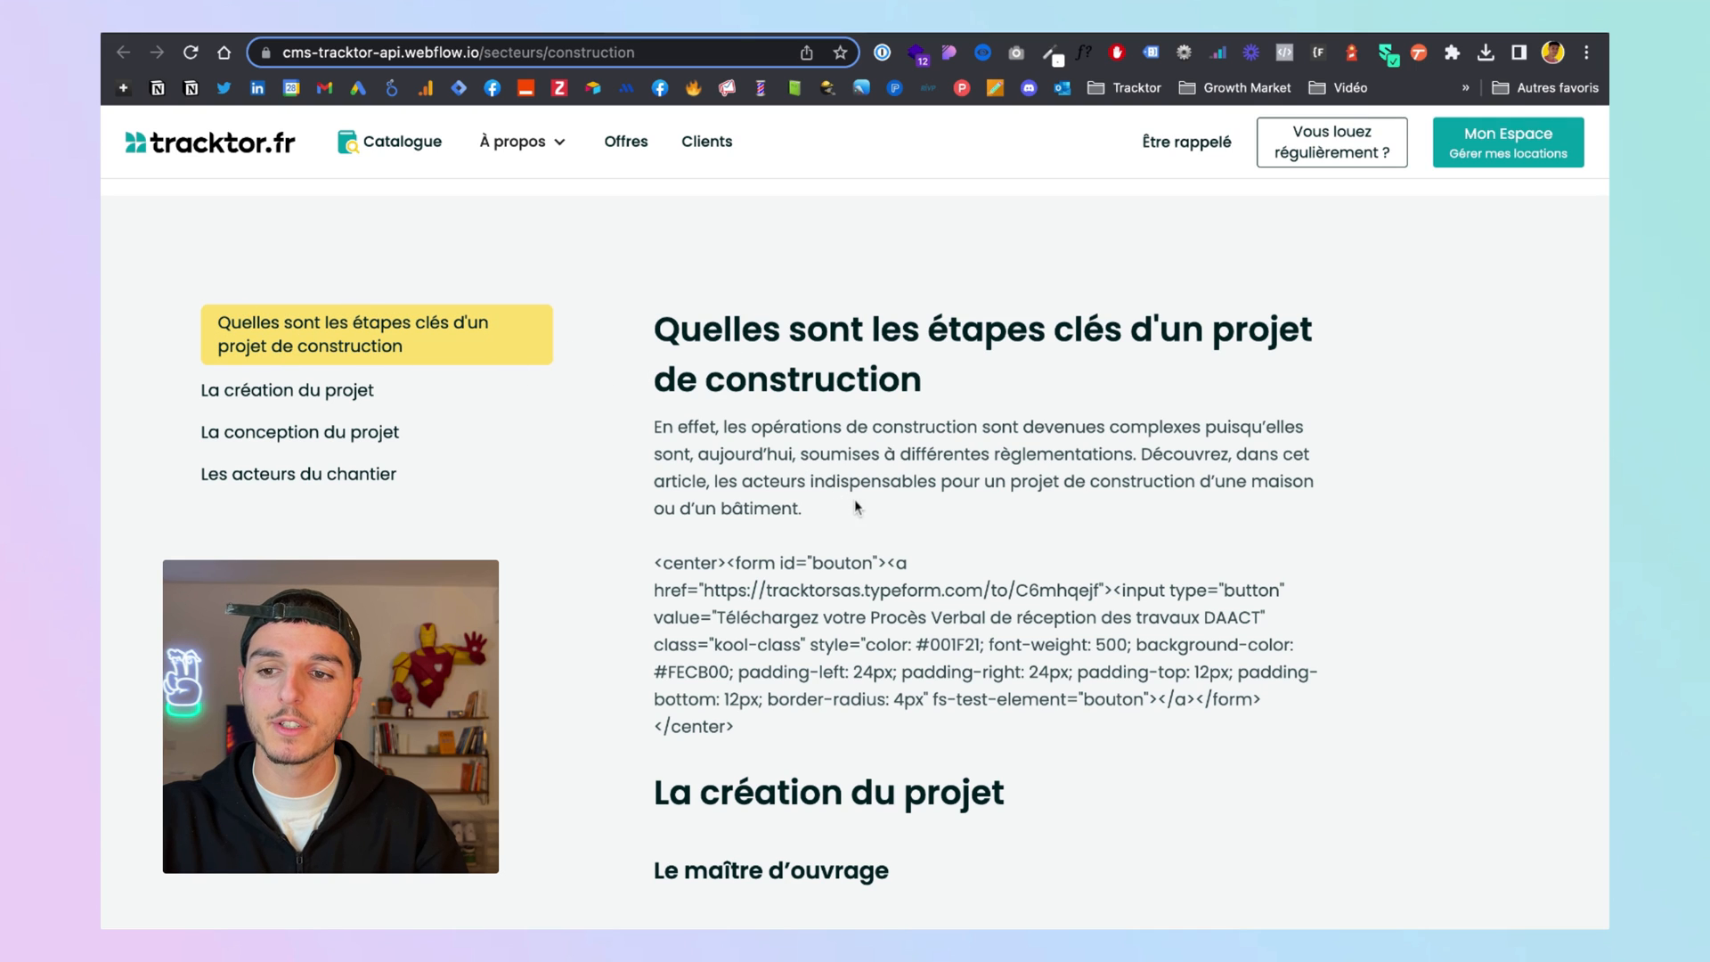
scroll(887, 503, down, 7)
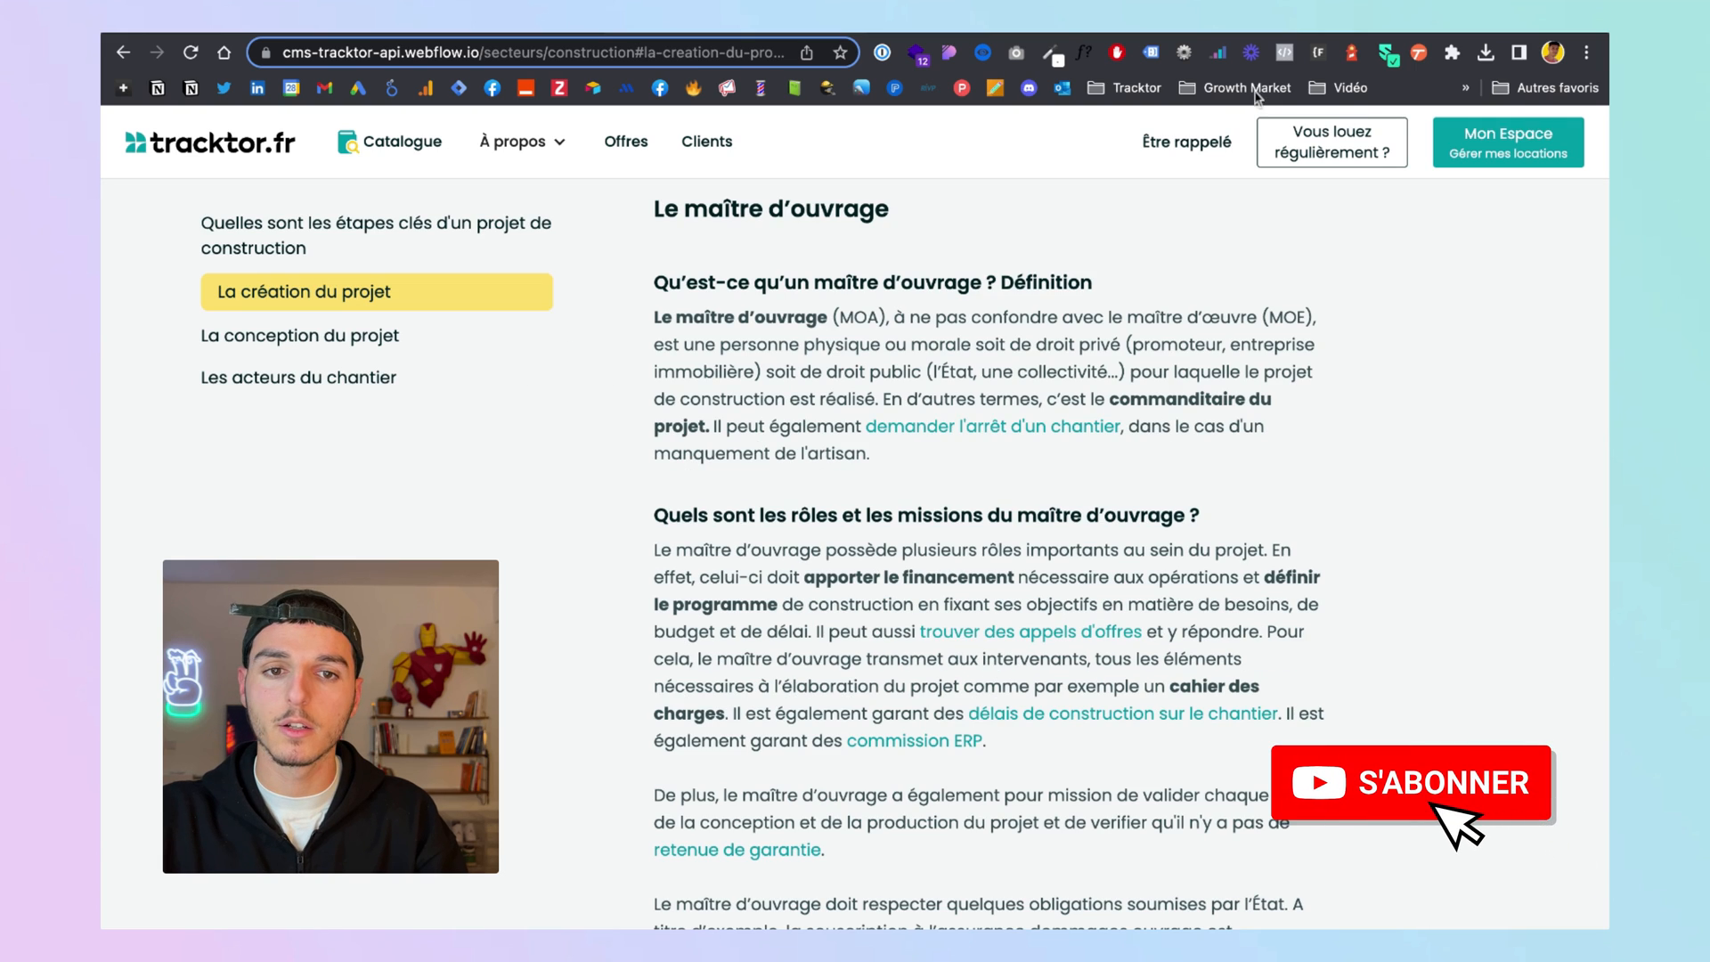
click(358, 336)
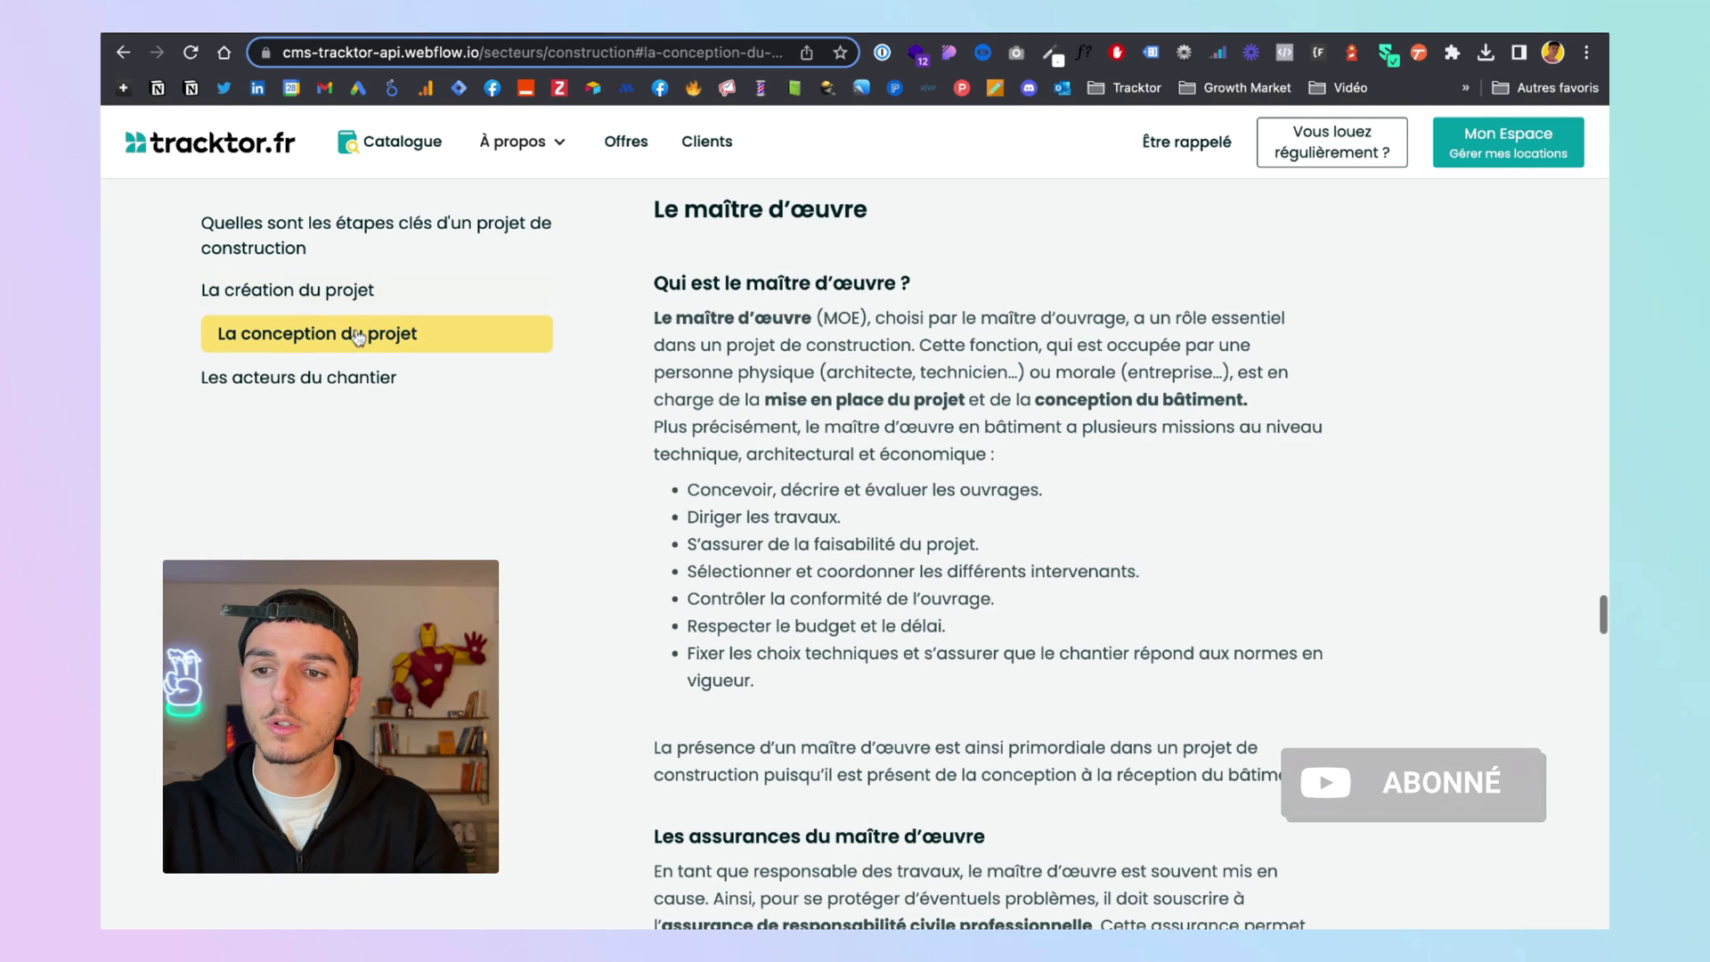
click(359, 381)
click(359, 338)
click(322, 294)
click(353, 347)
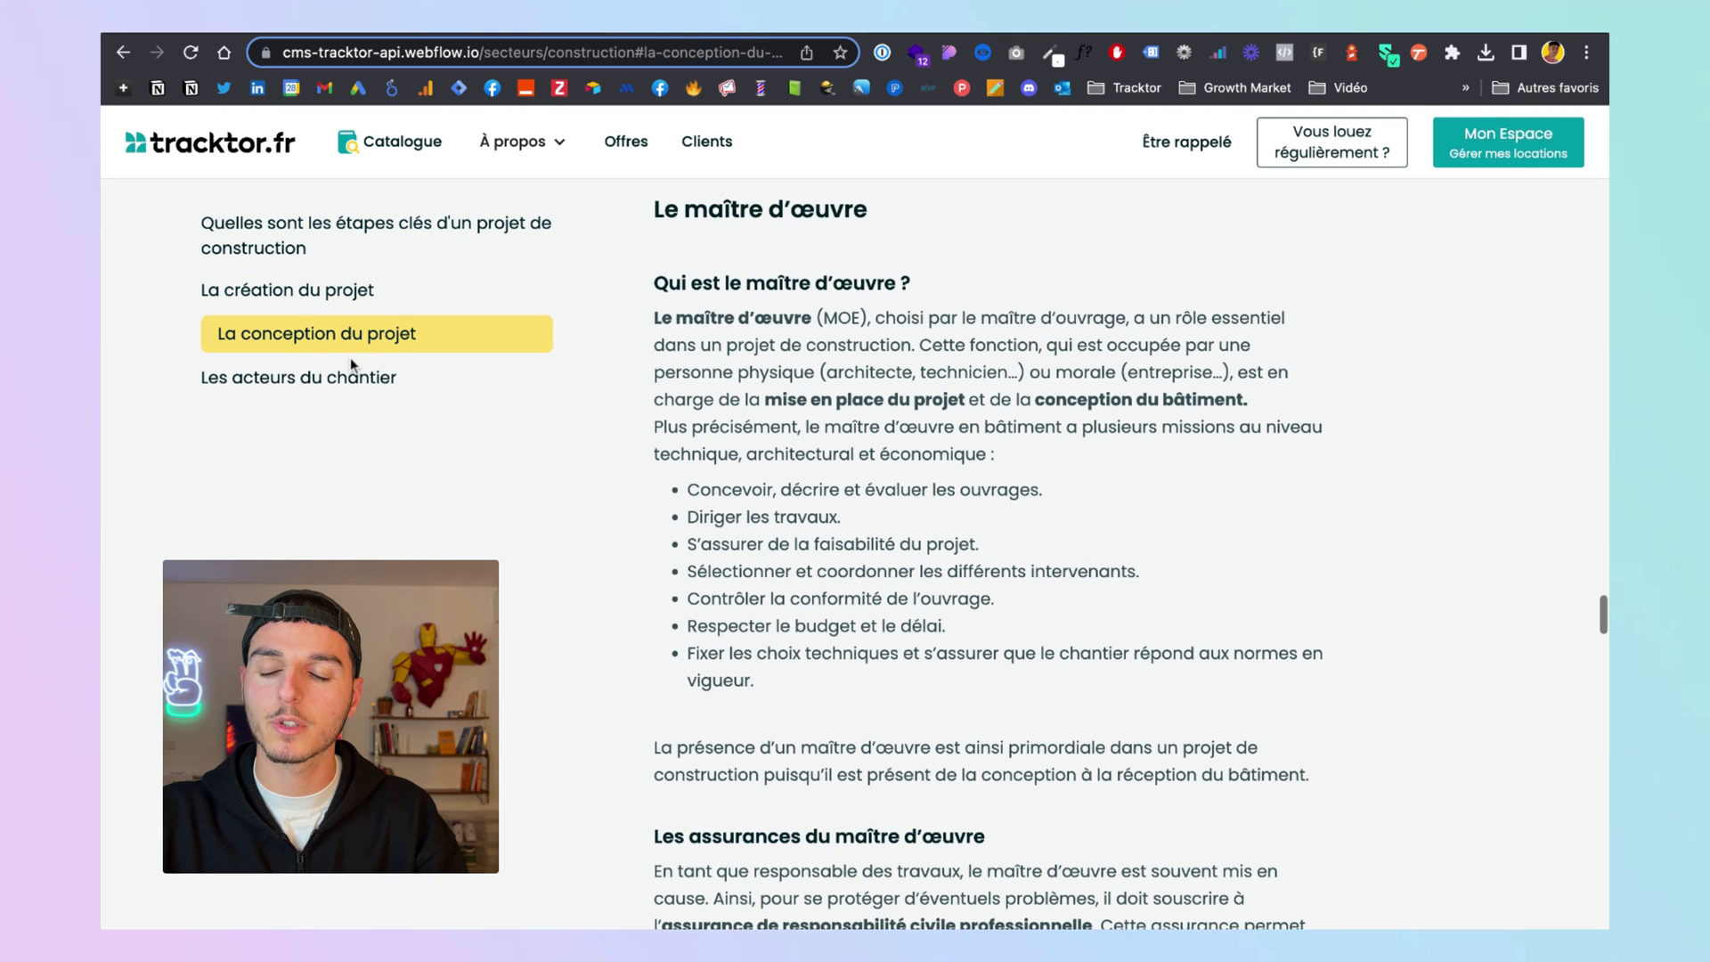
click(353, 374)
scroll(832, 469, down, 9)
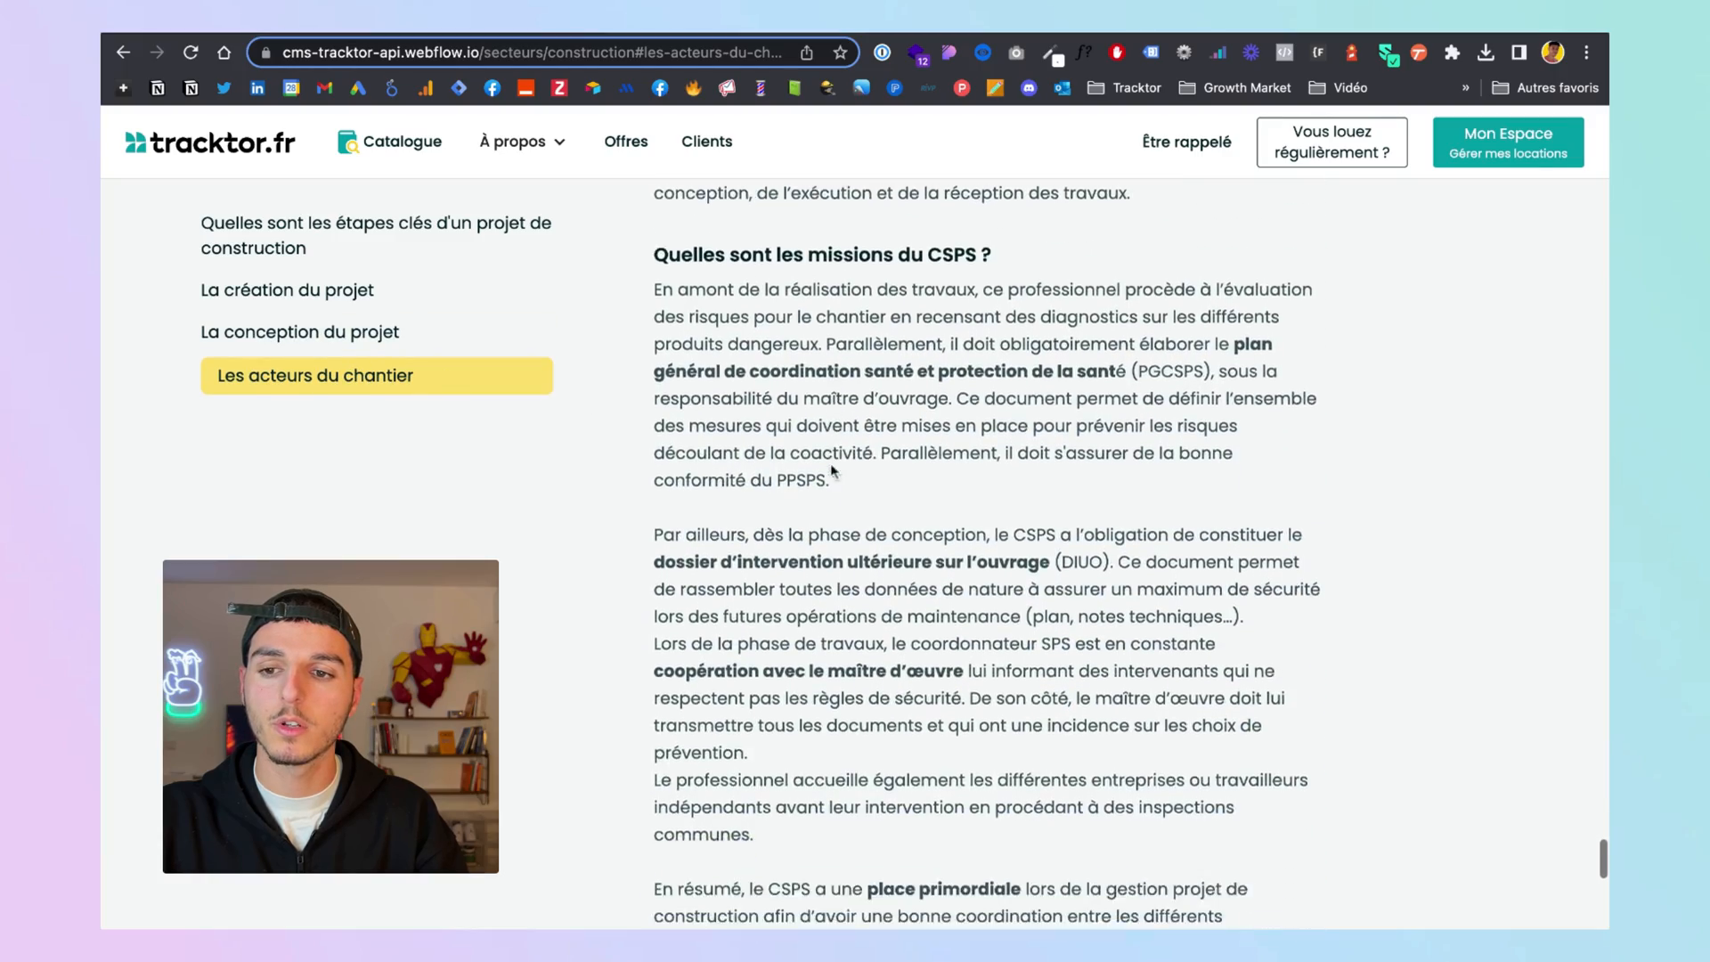
scroll(832, 469, up, 15)
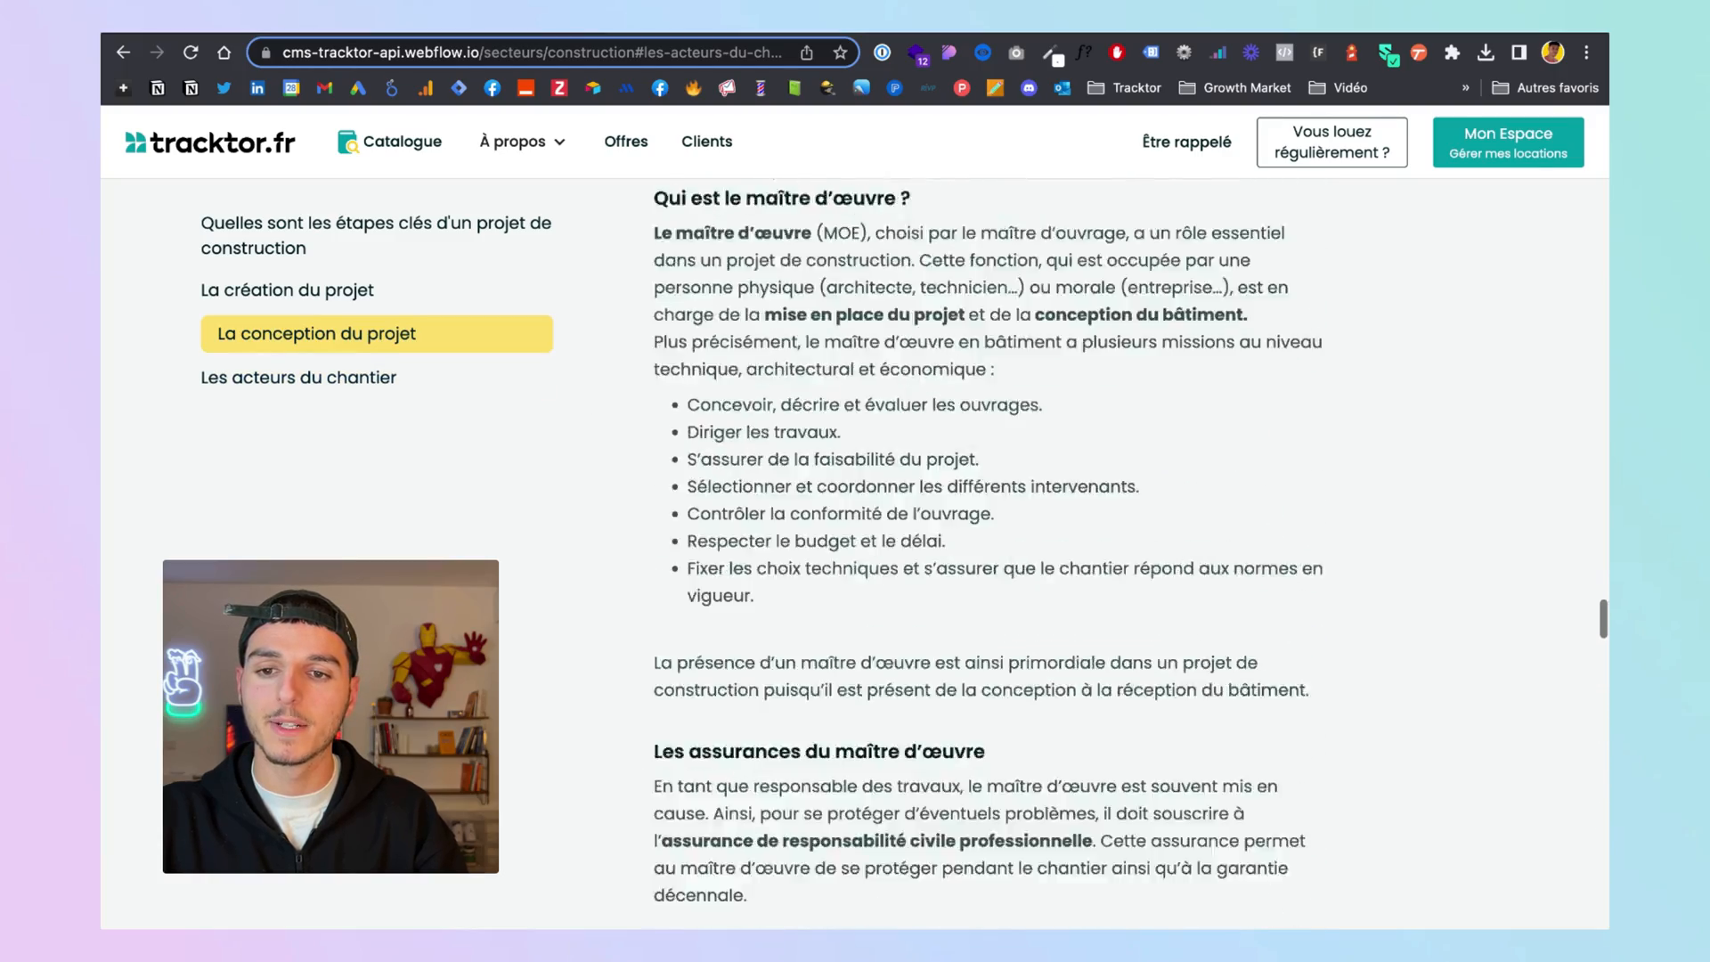
click(351, 289)
click(339, 333)
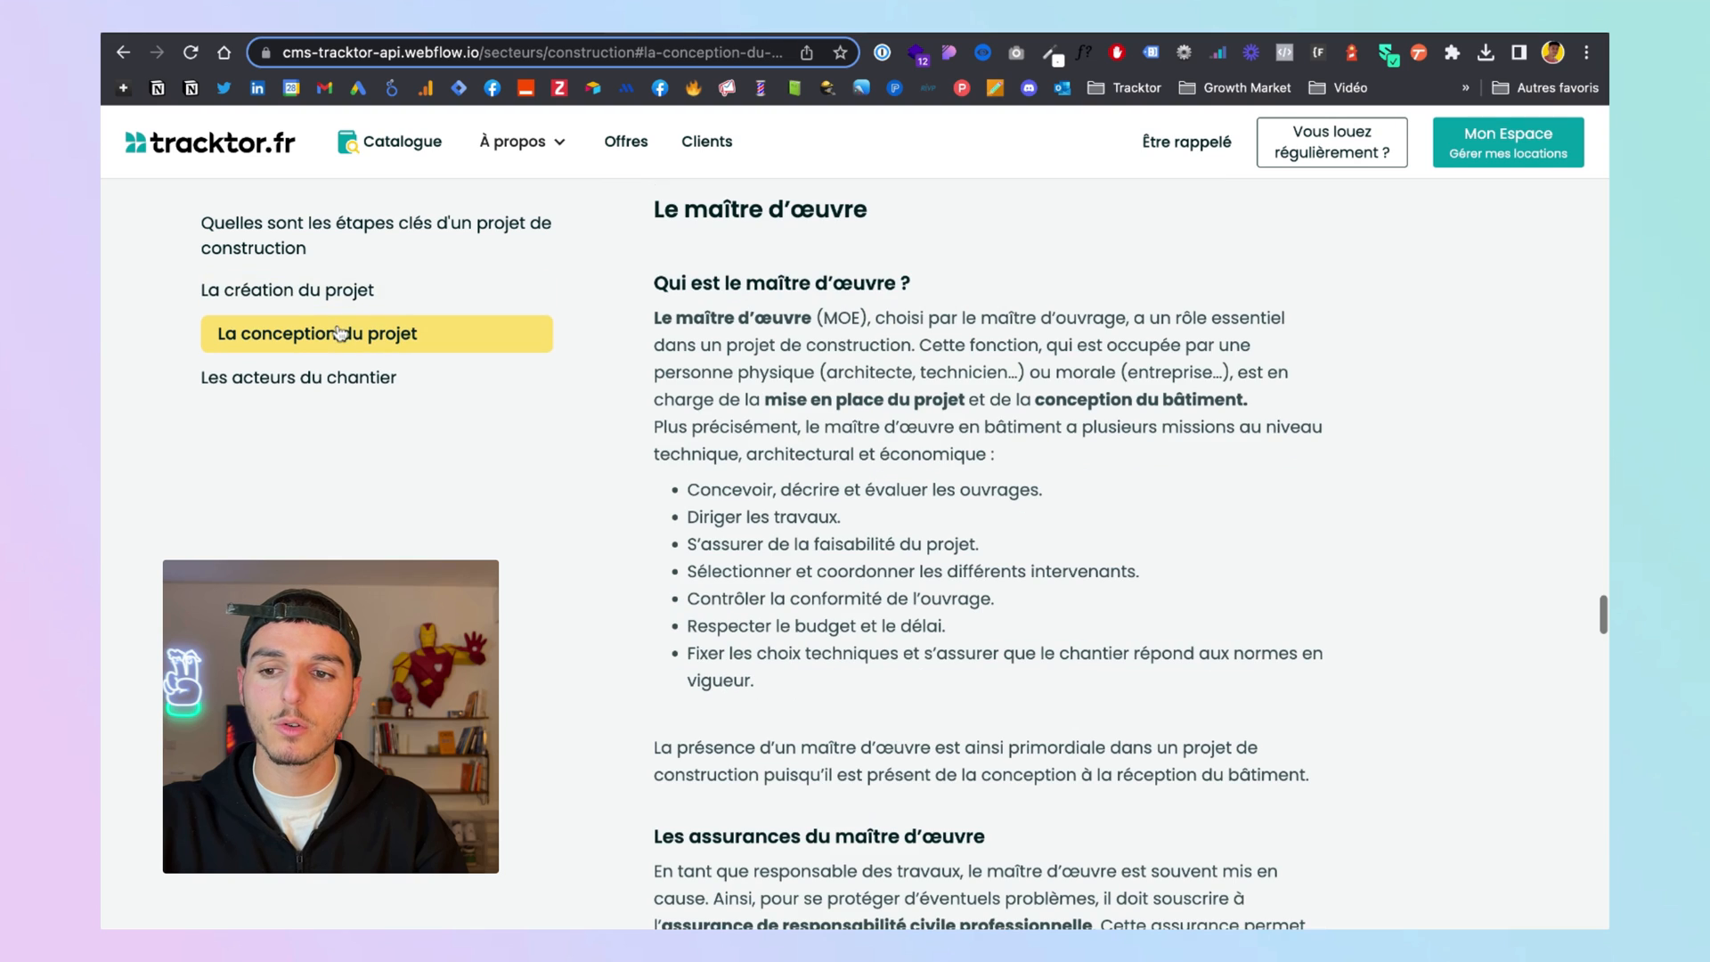
click(342, 374)
click(348, 337)
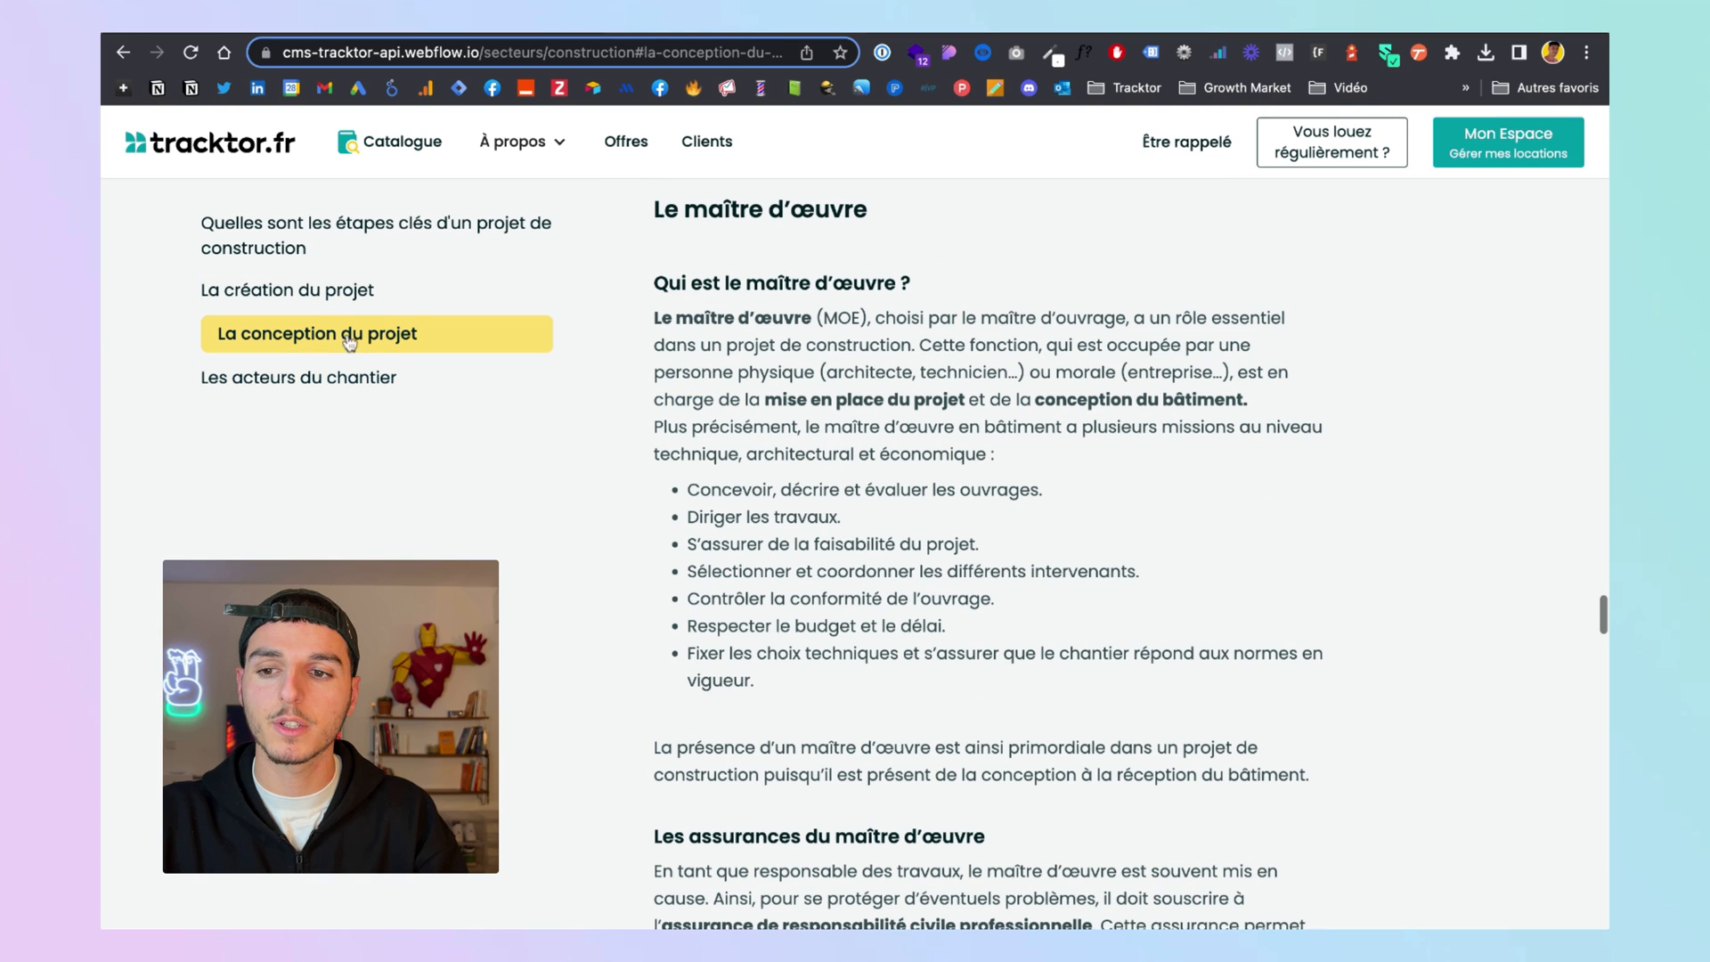
Jump to the La création du projet section and examine where its heading lands relative to the fixed header
click(340, 296)
scroll(804, 288, up, 2)
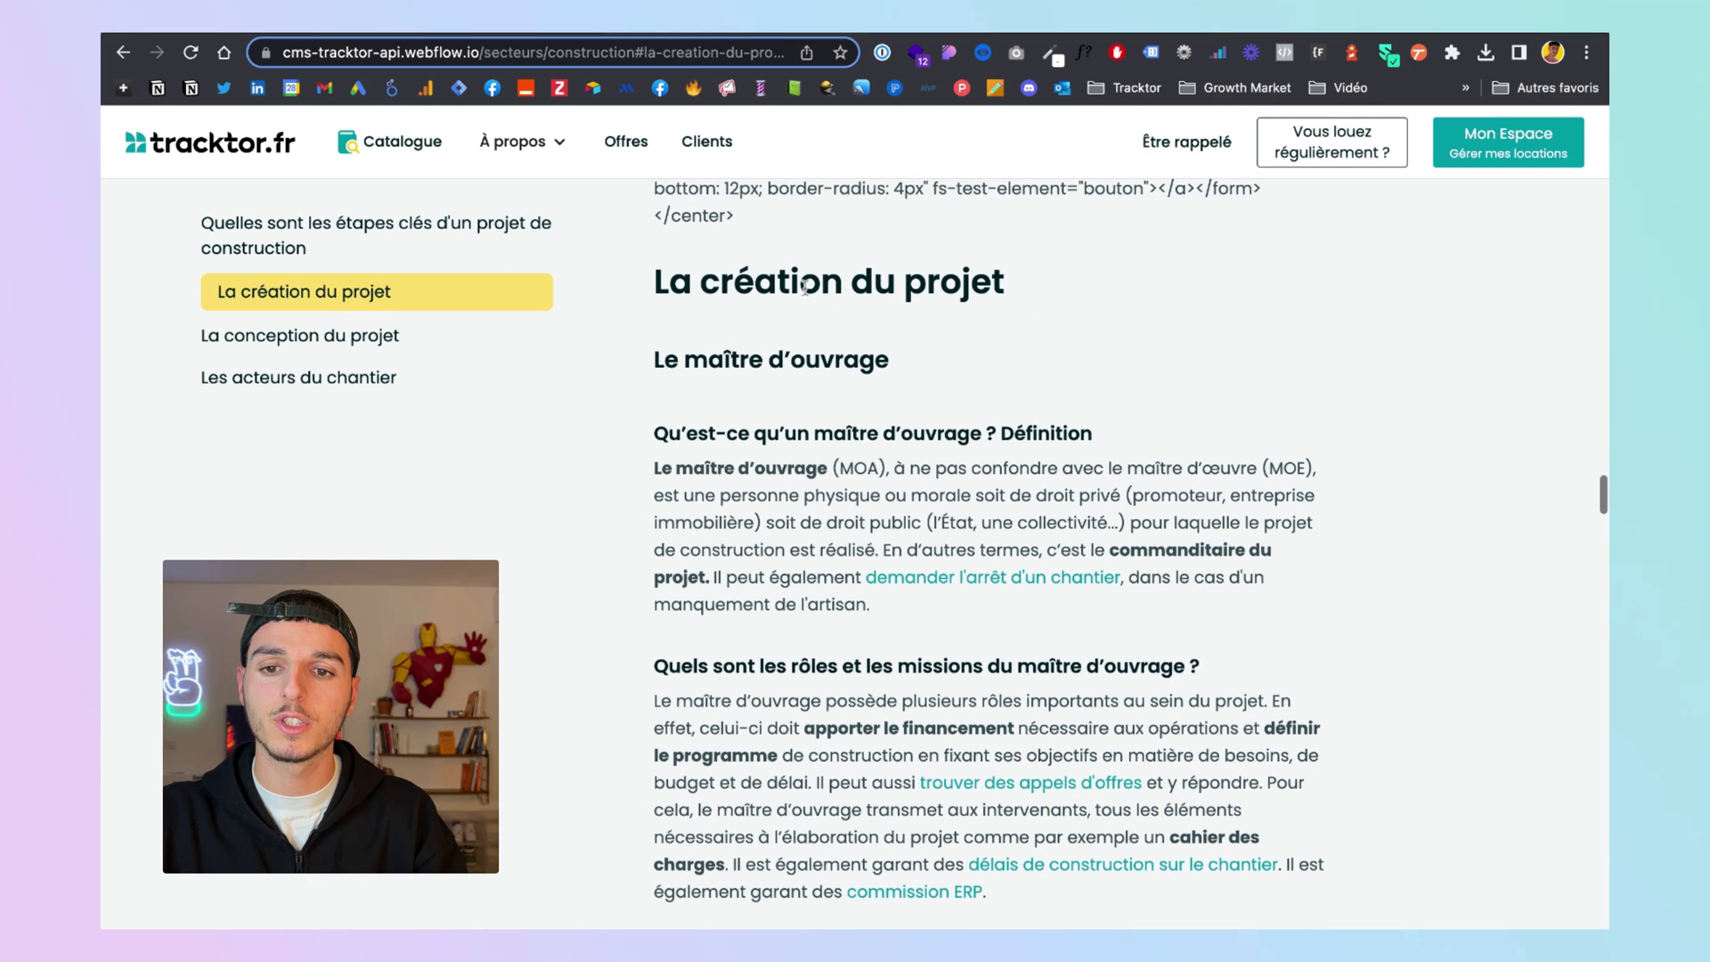
scroll(804, 288, down, 1)
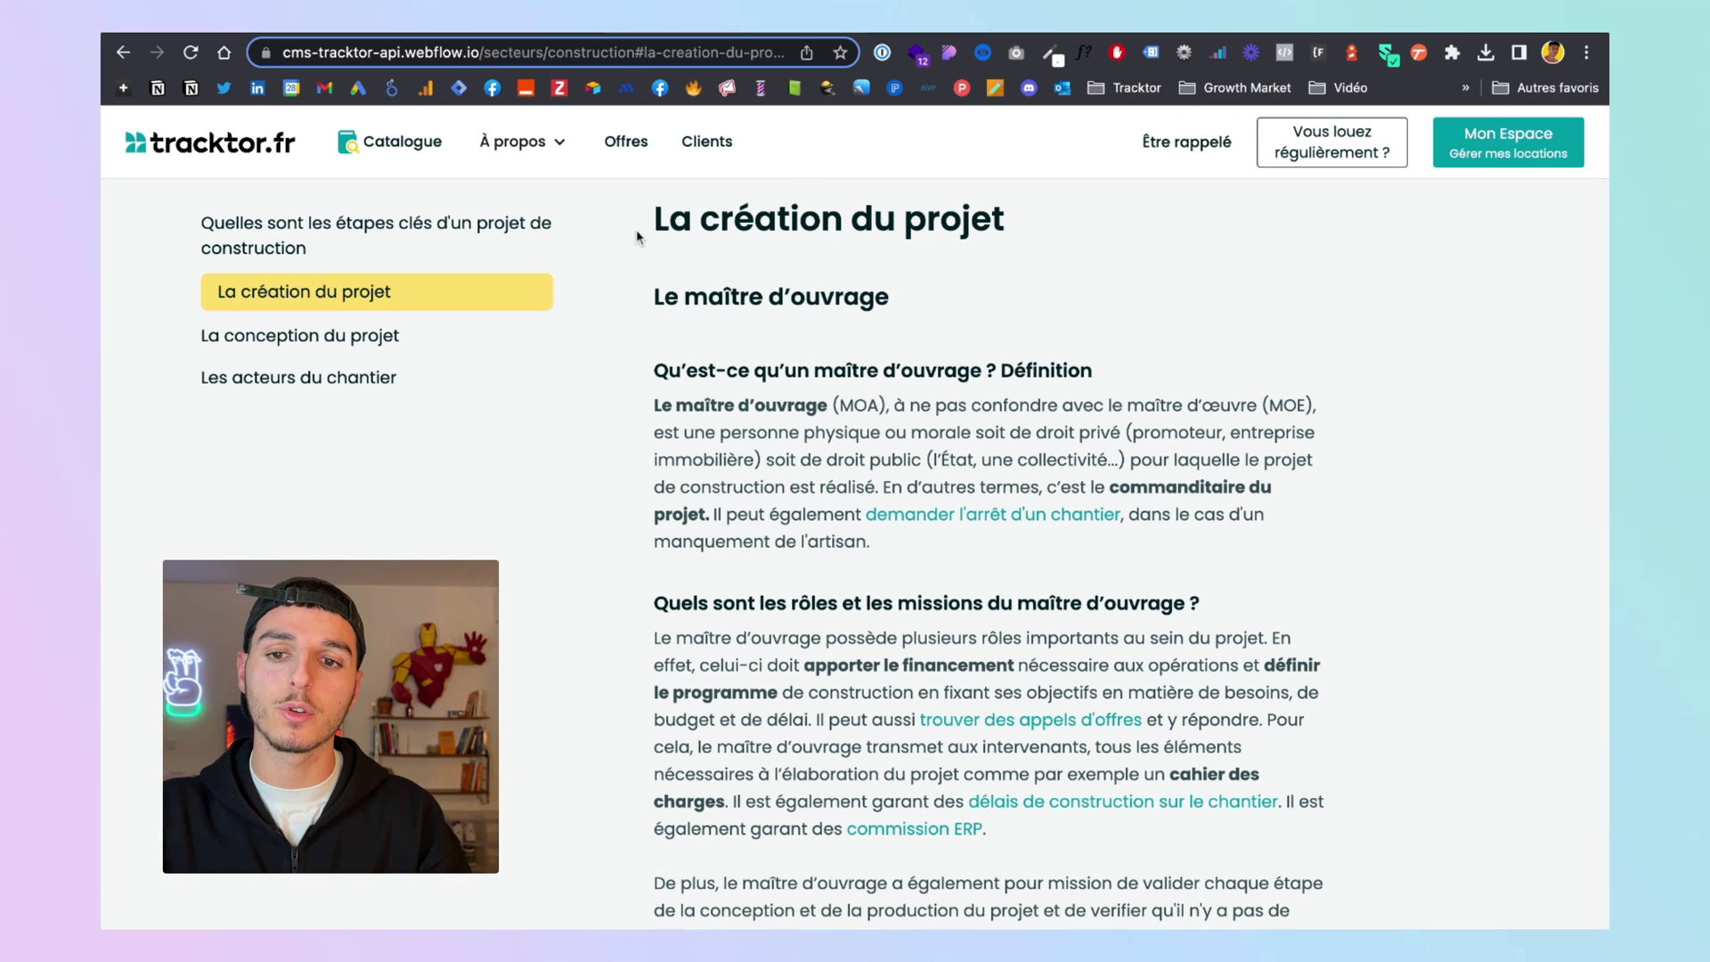
drag(645, 223, 992, 223)
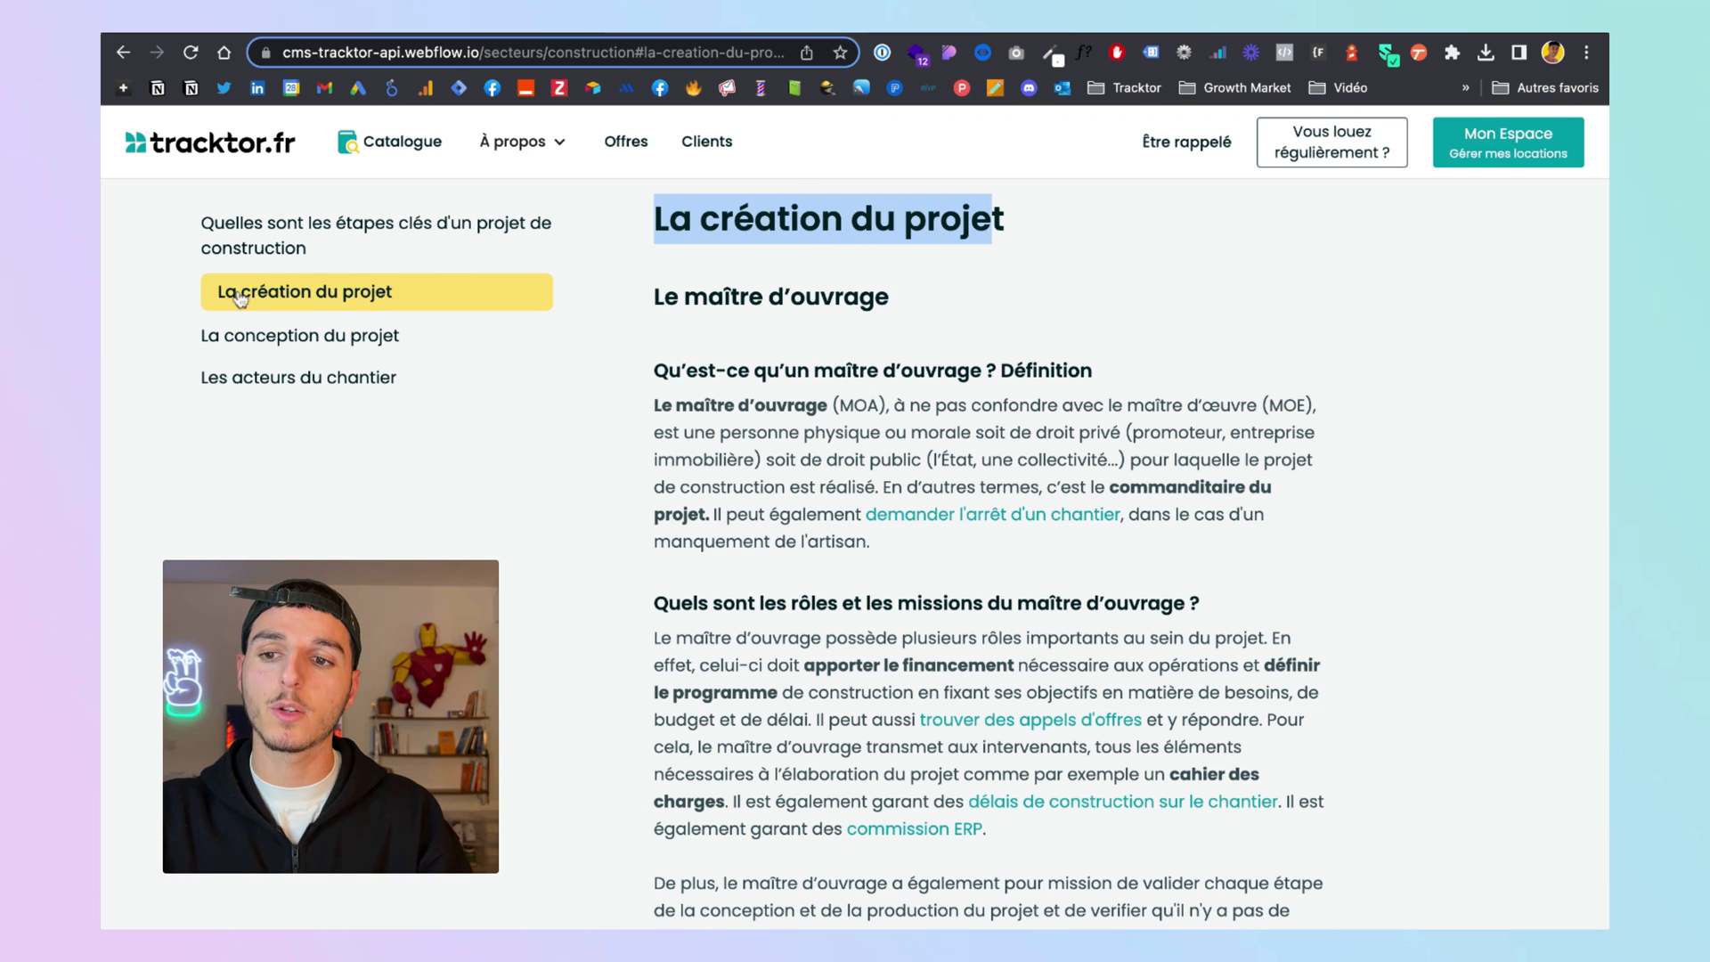
triple_click(664, 218)
scroll(910, 176, up, 1)
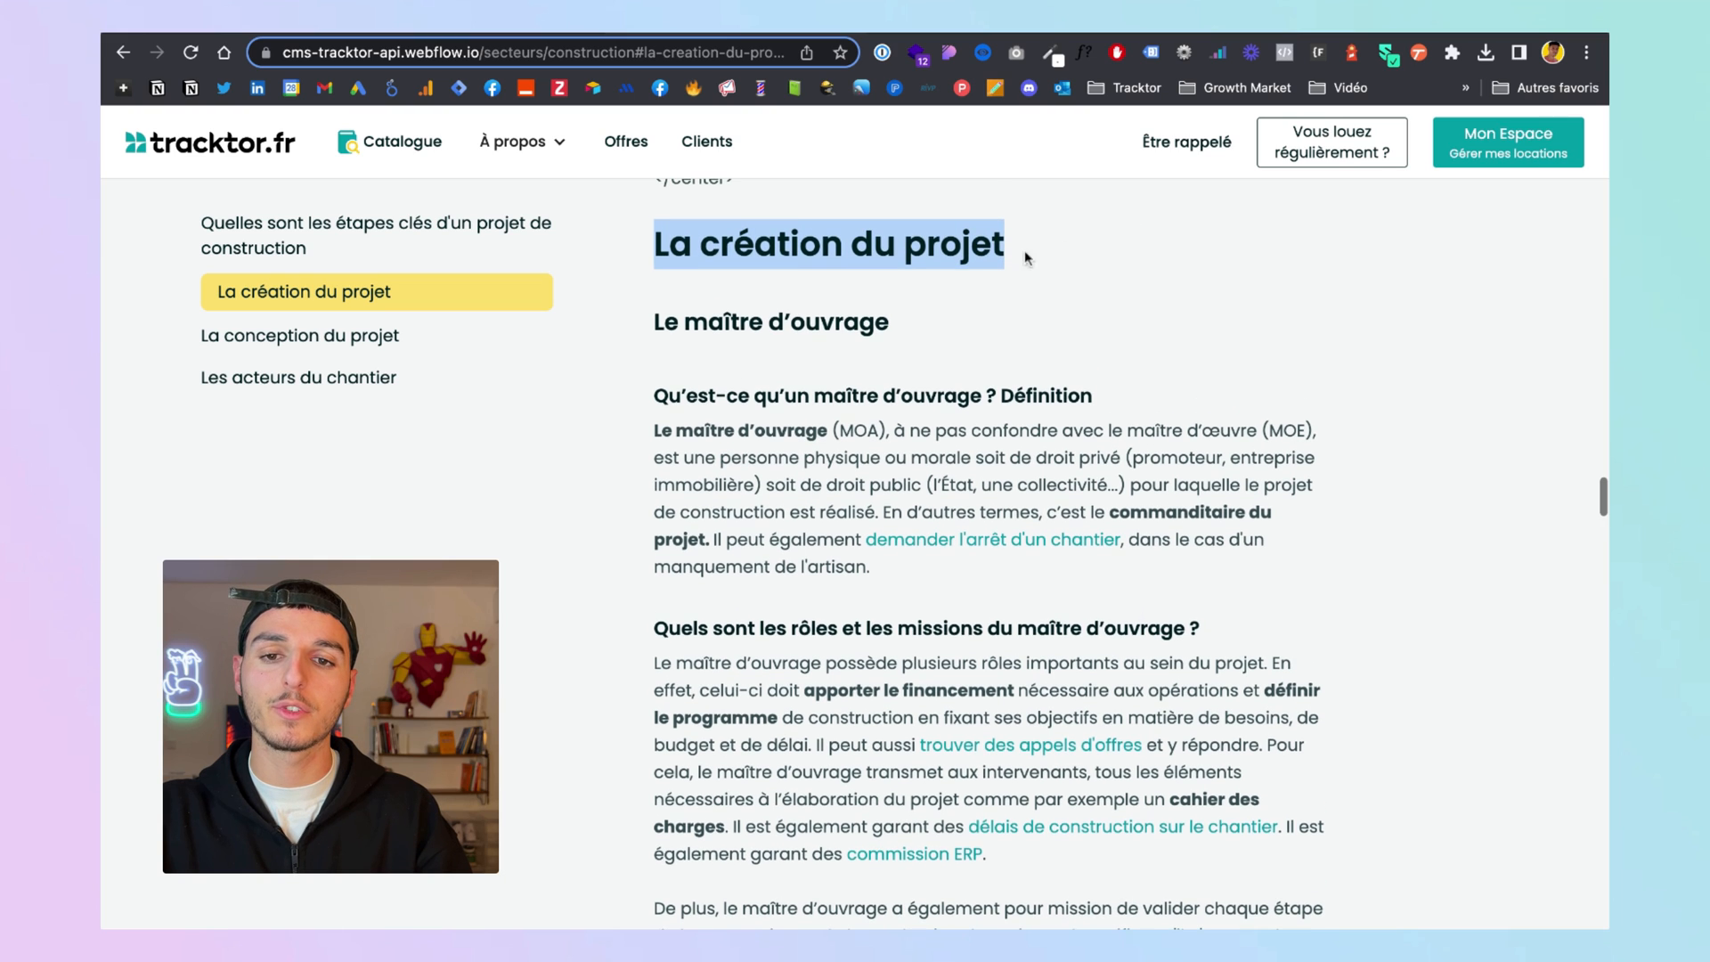
scroll(889, 136, down, 1)
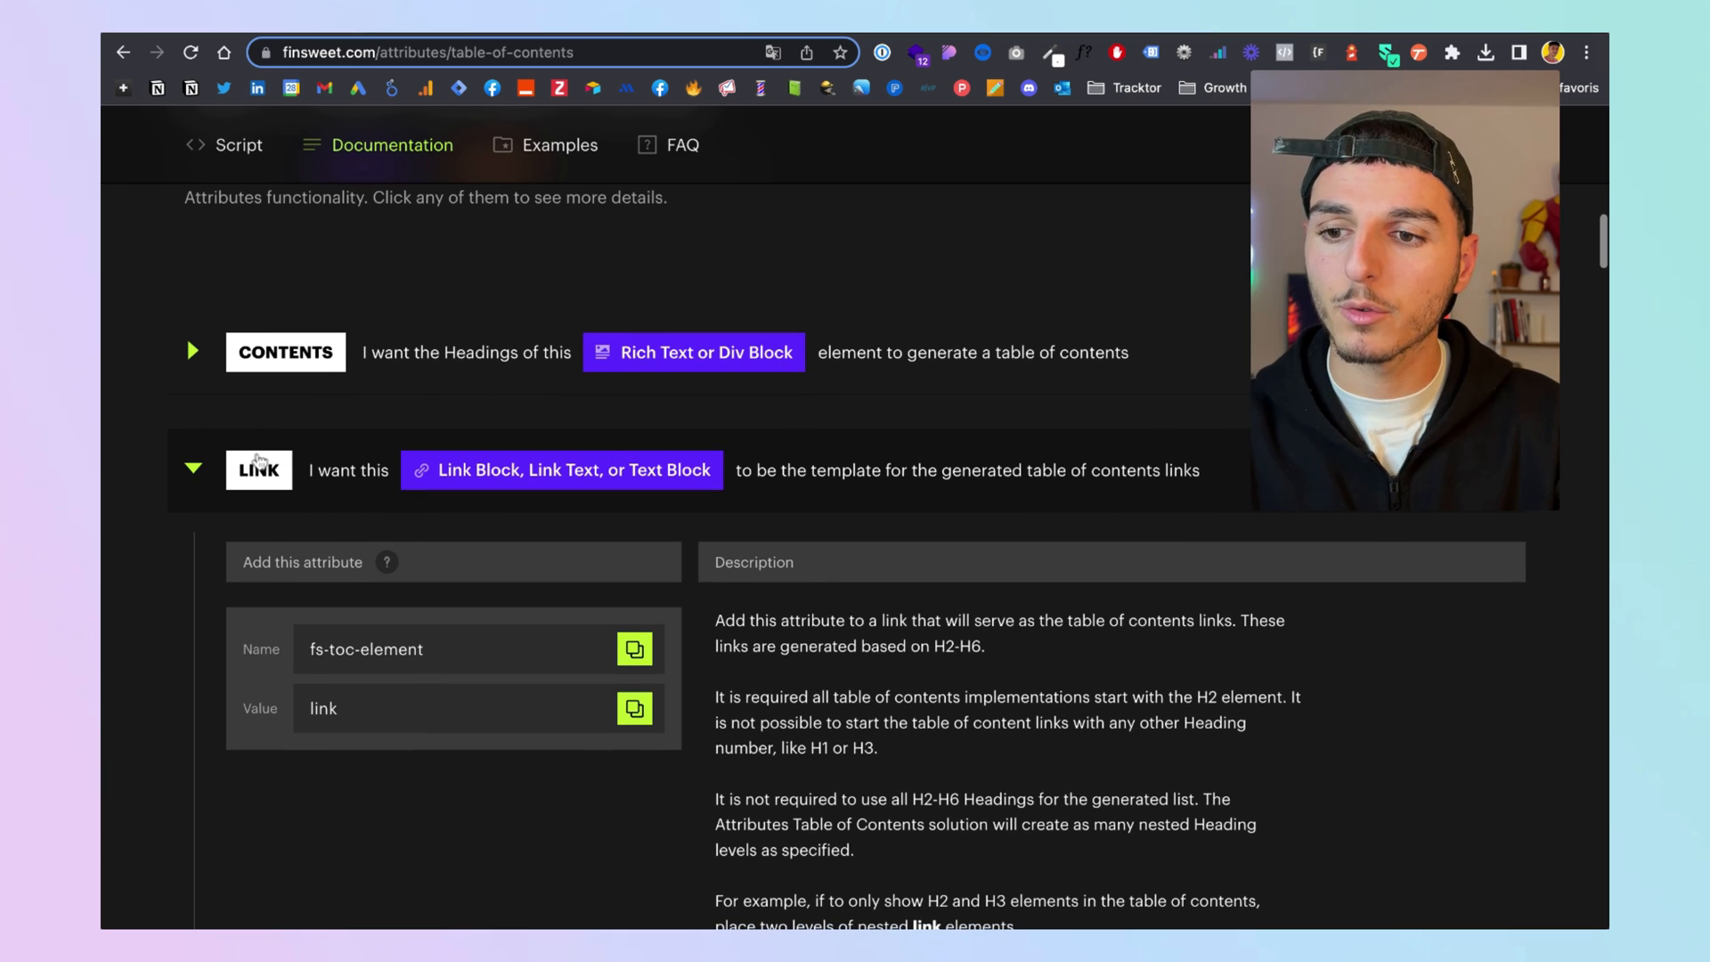
Expand the Offset Top option in the Finsweet table-of-contents documentation and copy its fs-toc-offsettop attribute name
click(619, 481)
scroll(999, 577, down, 2)
scroll(998, 577, down, 2)
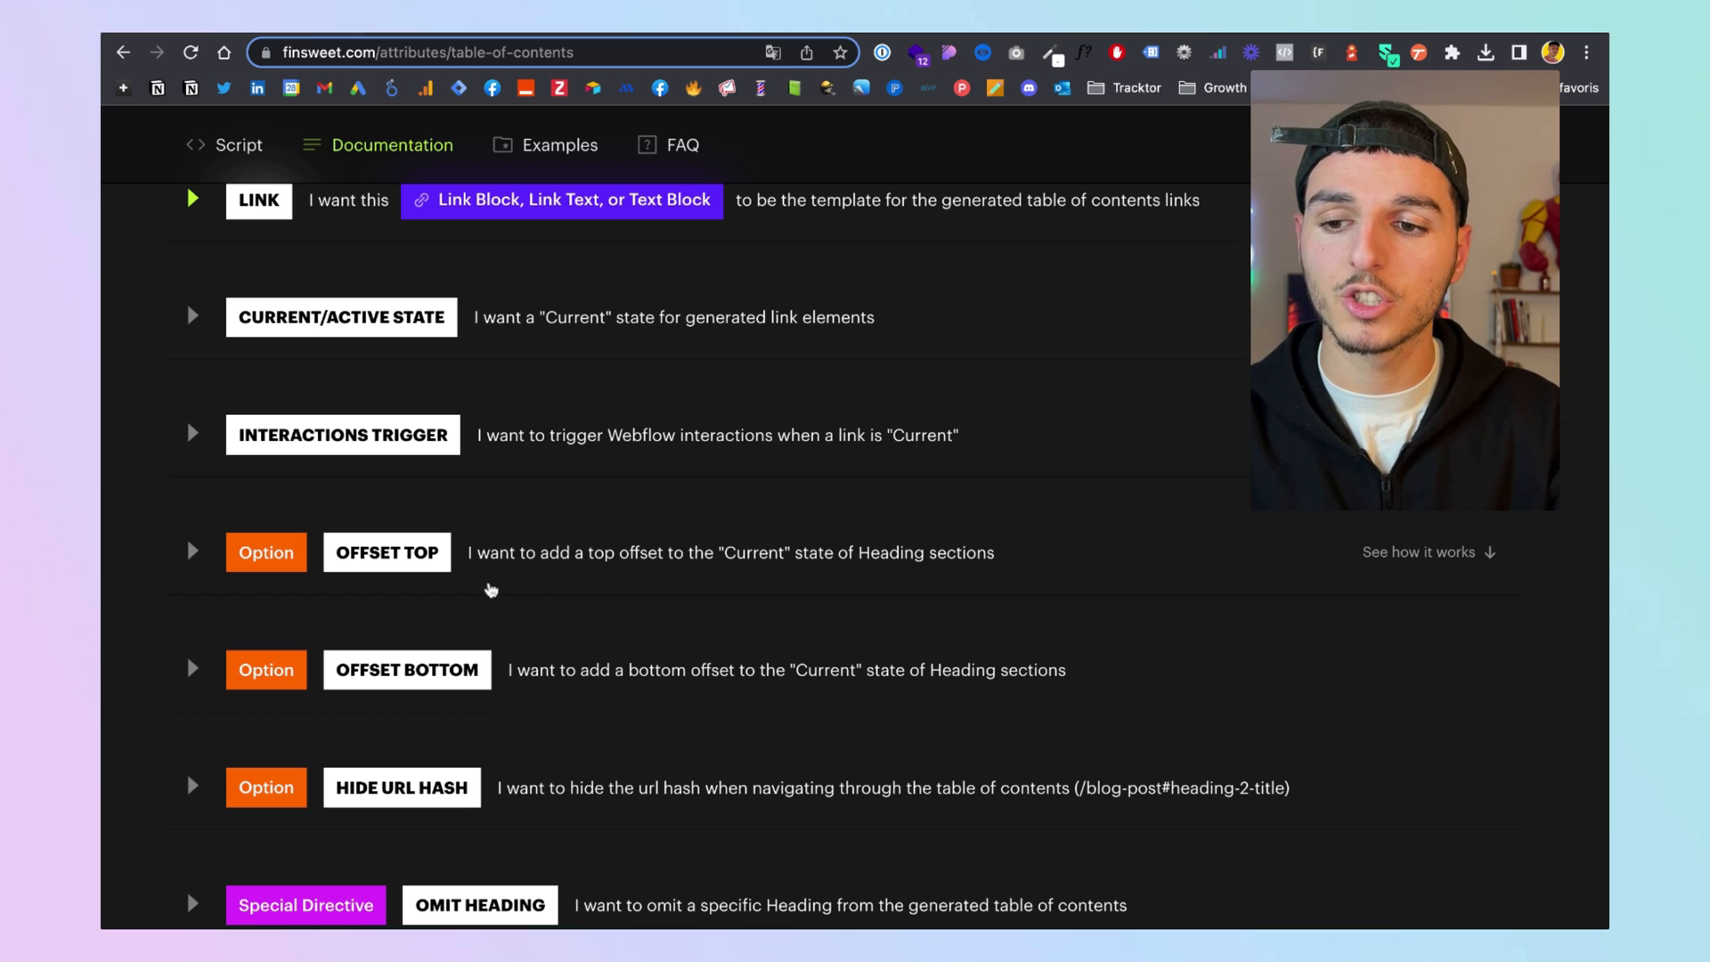
click(192, 562)
scroll(484, 559, down, 1)
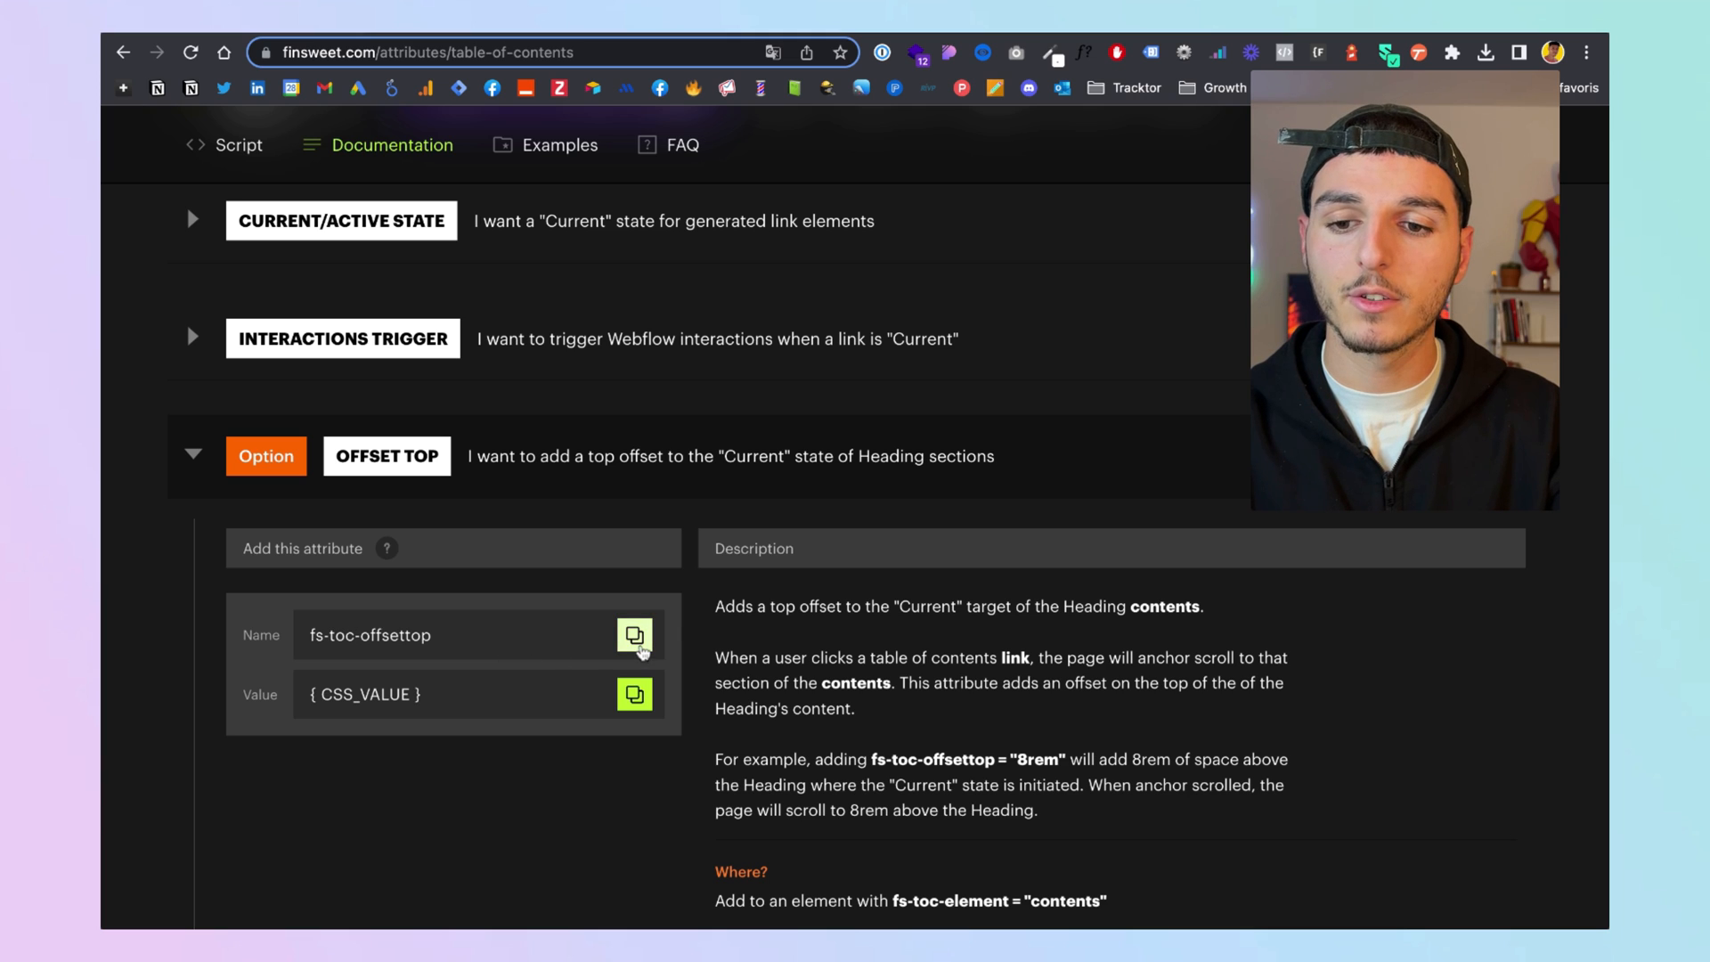
scroll(488, 713, down, 1)
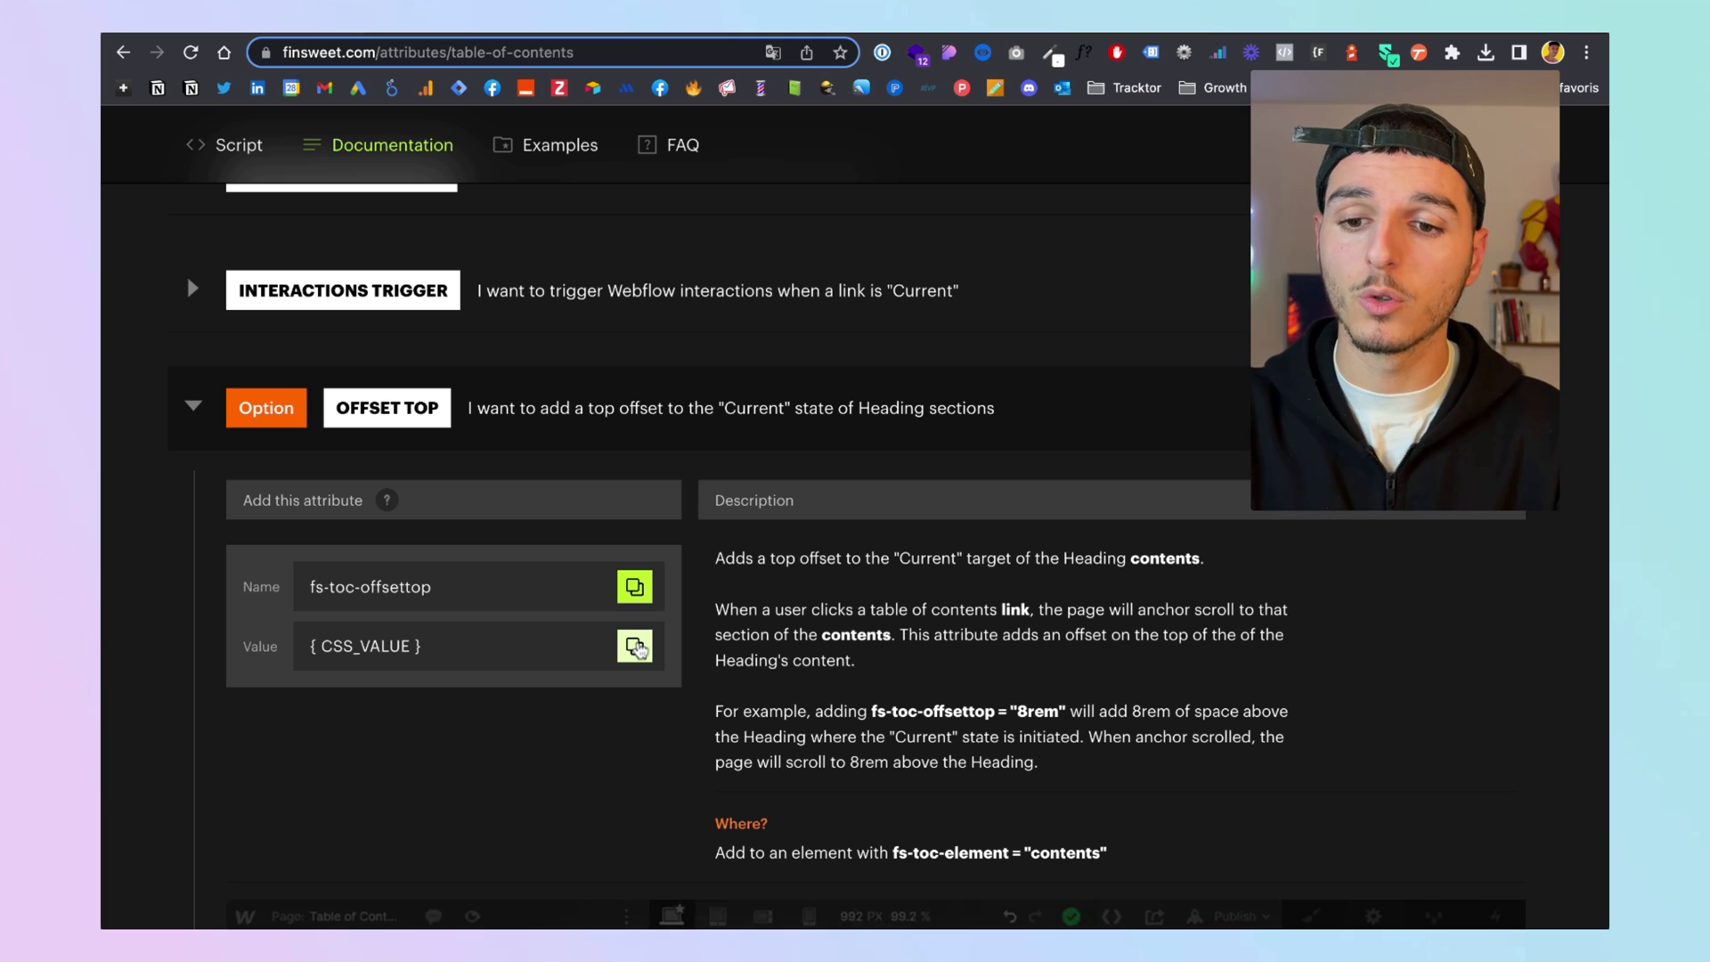
click(638, 652)
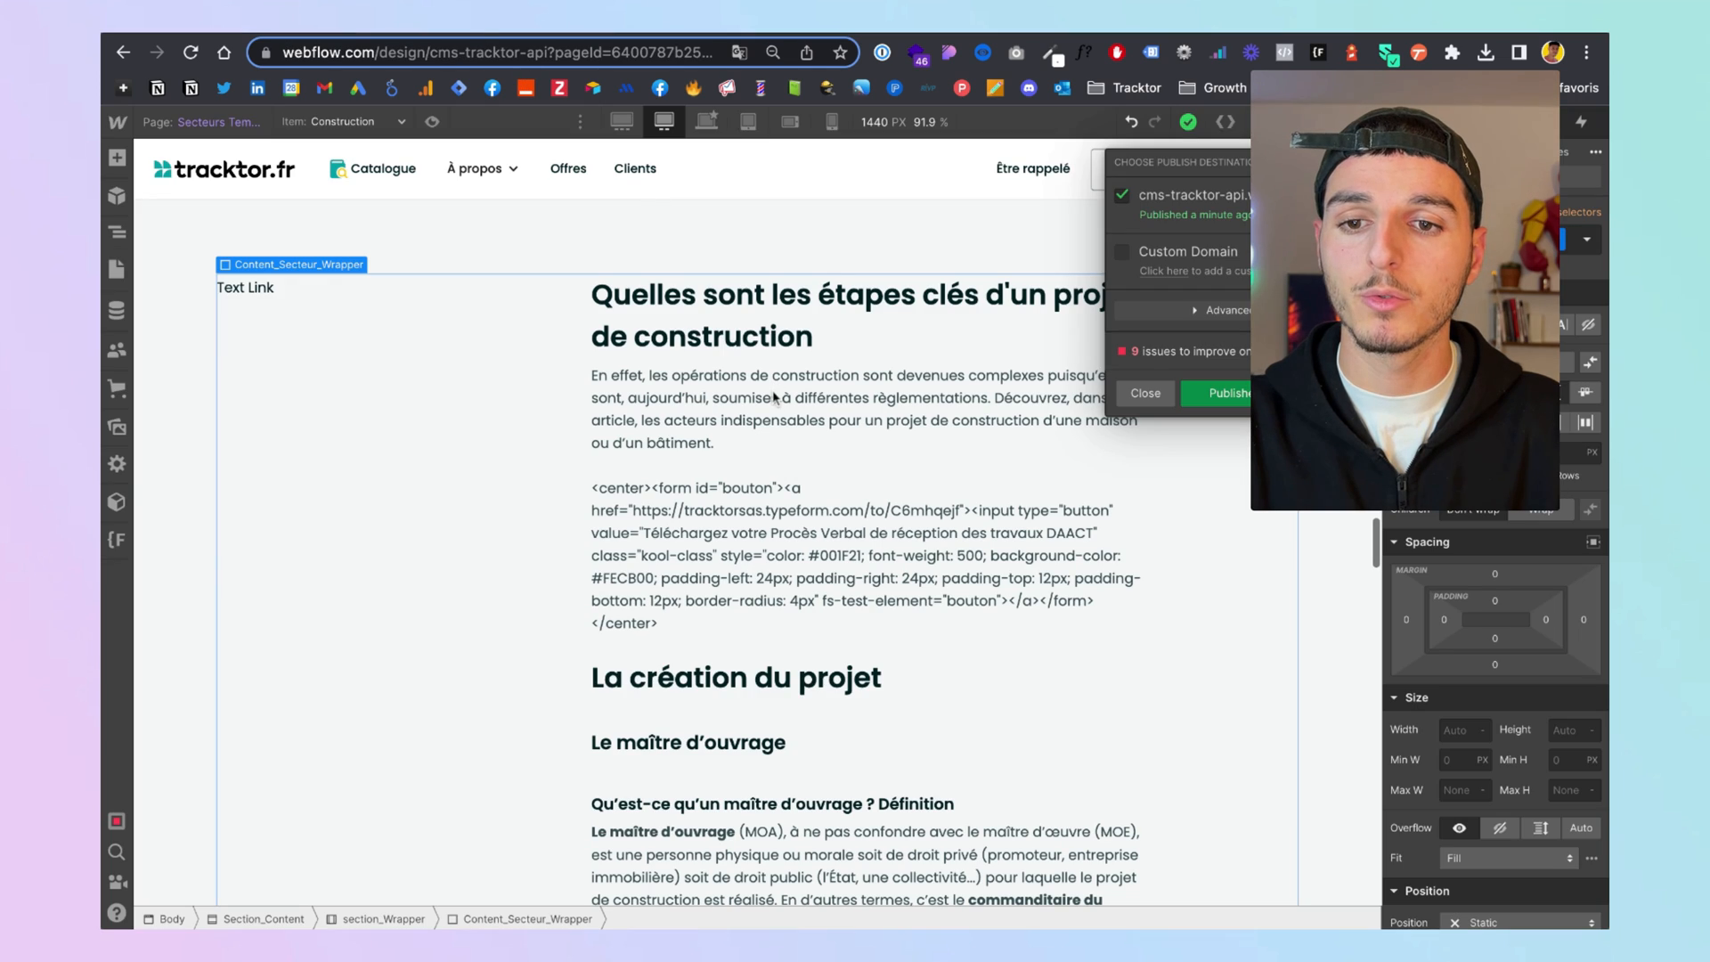
Switch to Webflow and add the custom attribute fs-toc-offsettop with value 6rem to the article's Rich Text Block
click(773, 397)
click(815, 374)
scroll(1555, 718, down, 2)
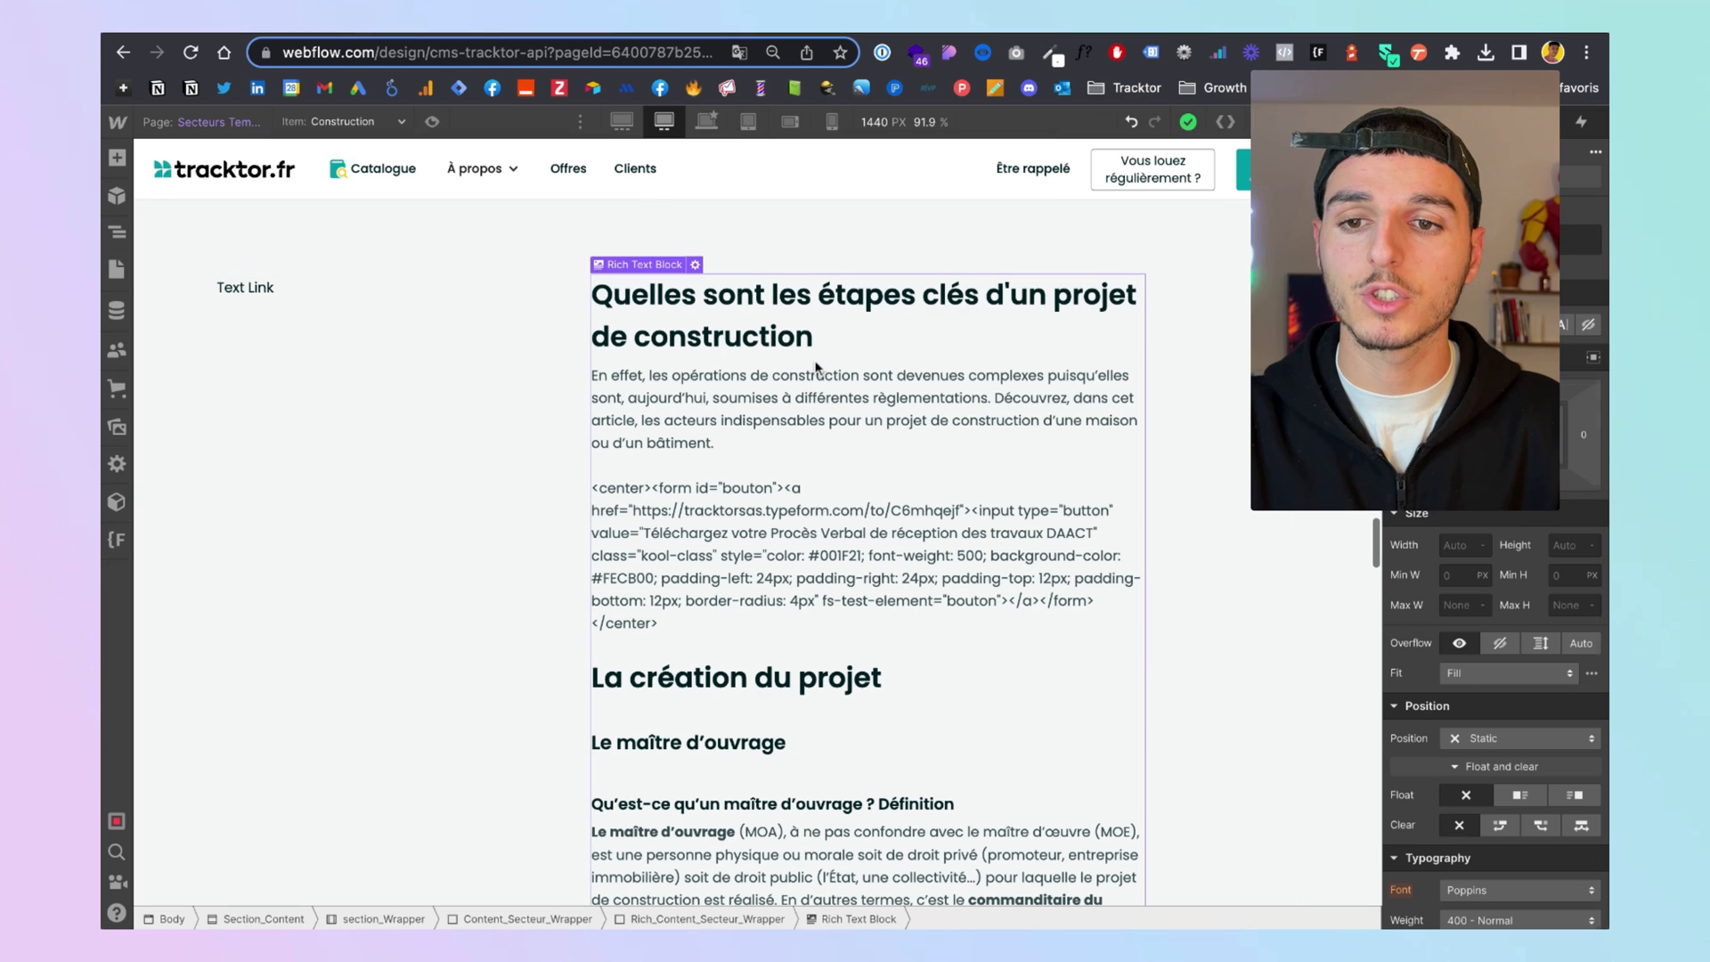
key(d)
scroll(1505, 555, down, 2)
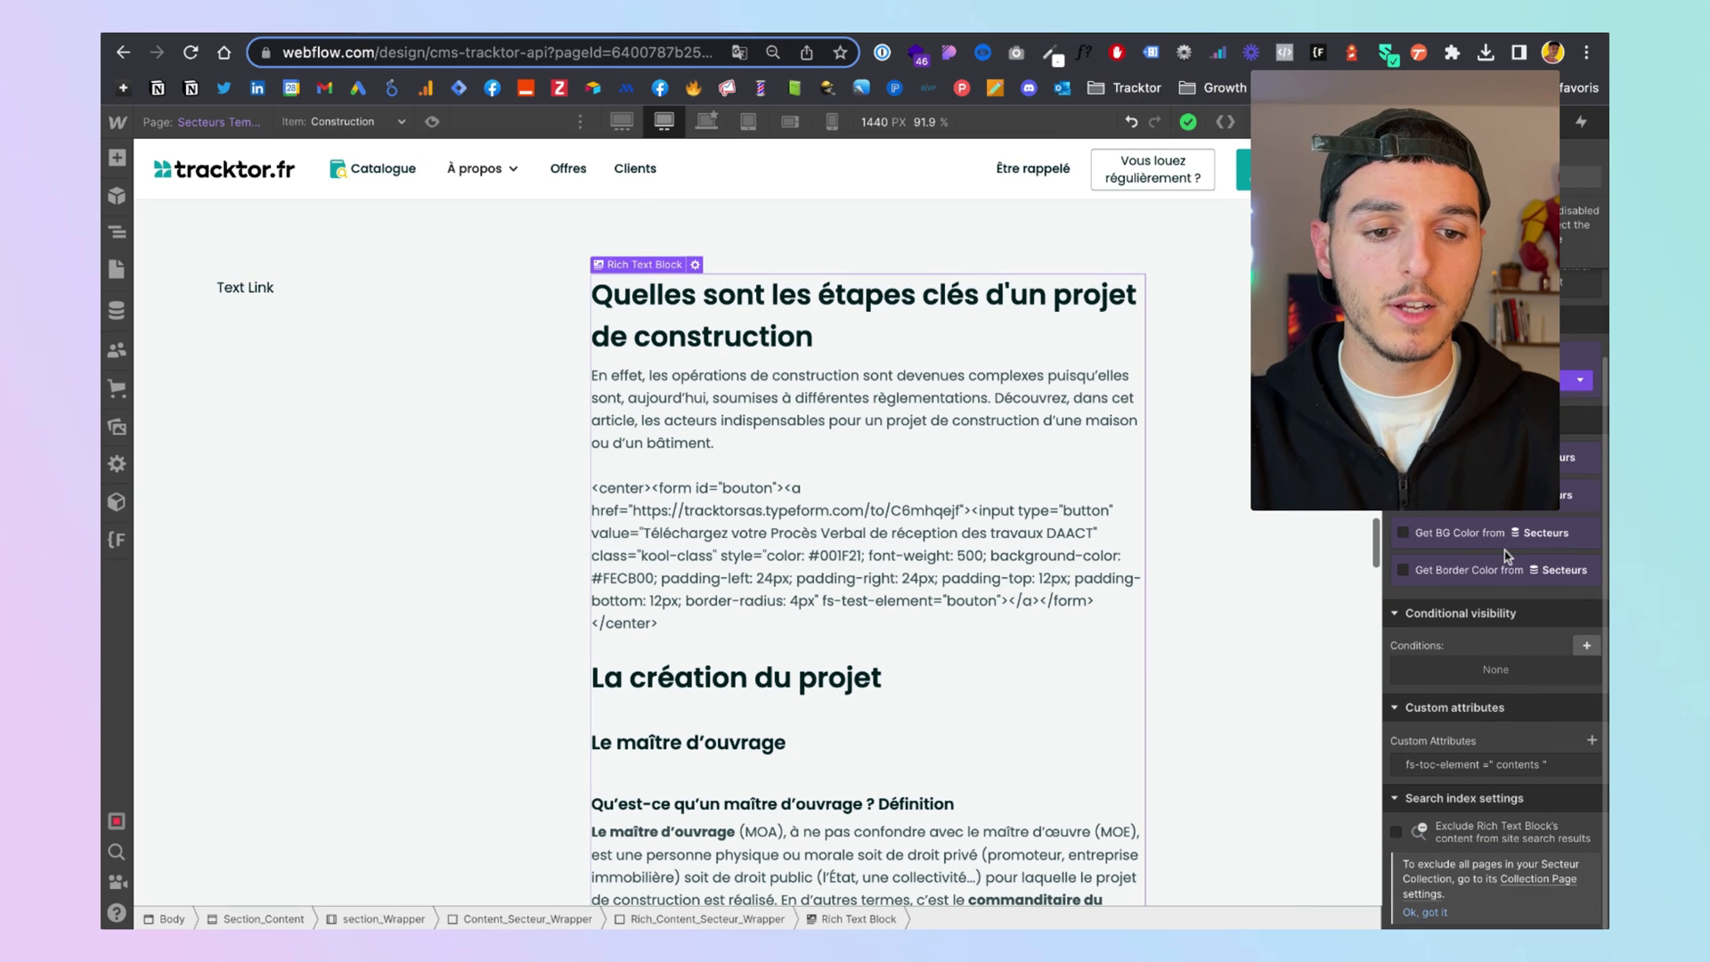
click(1592, 739)
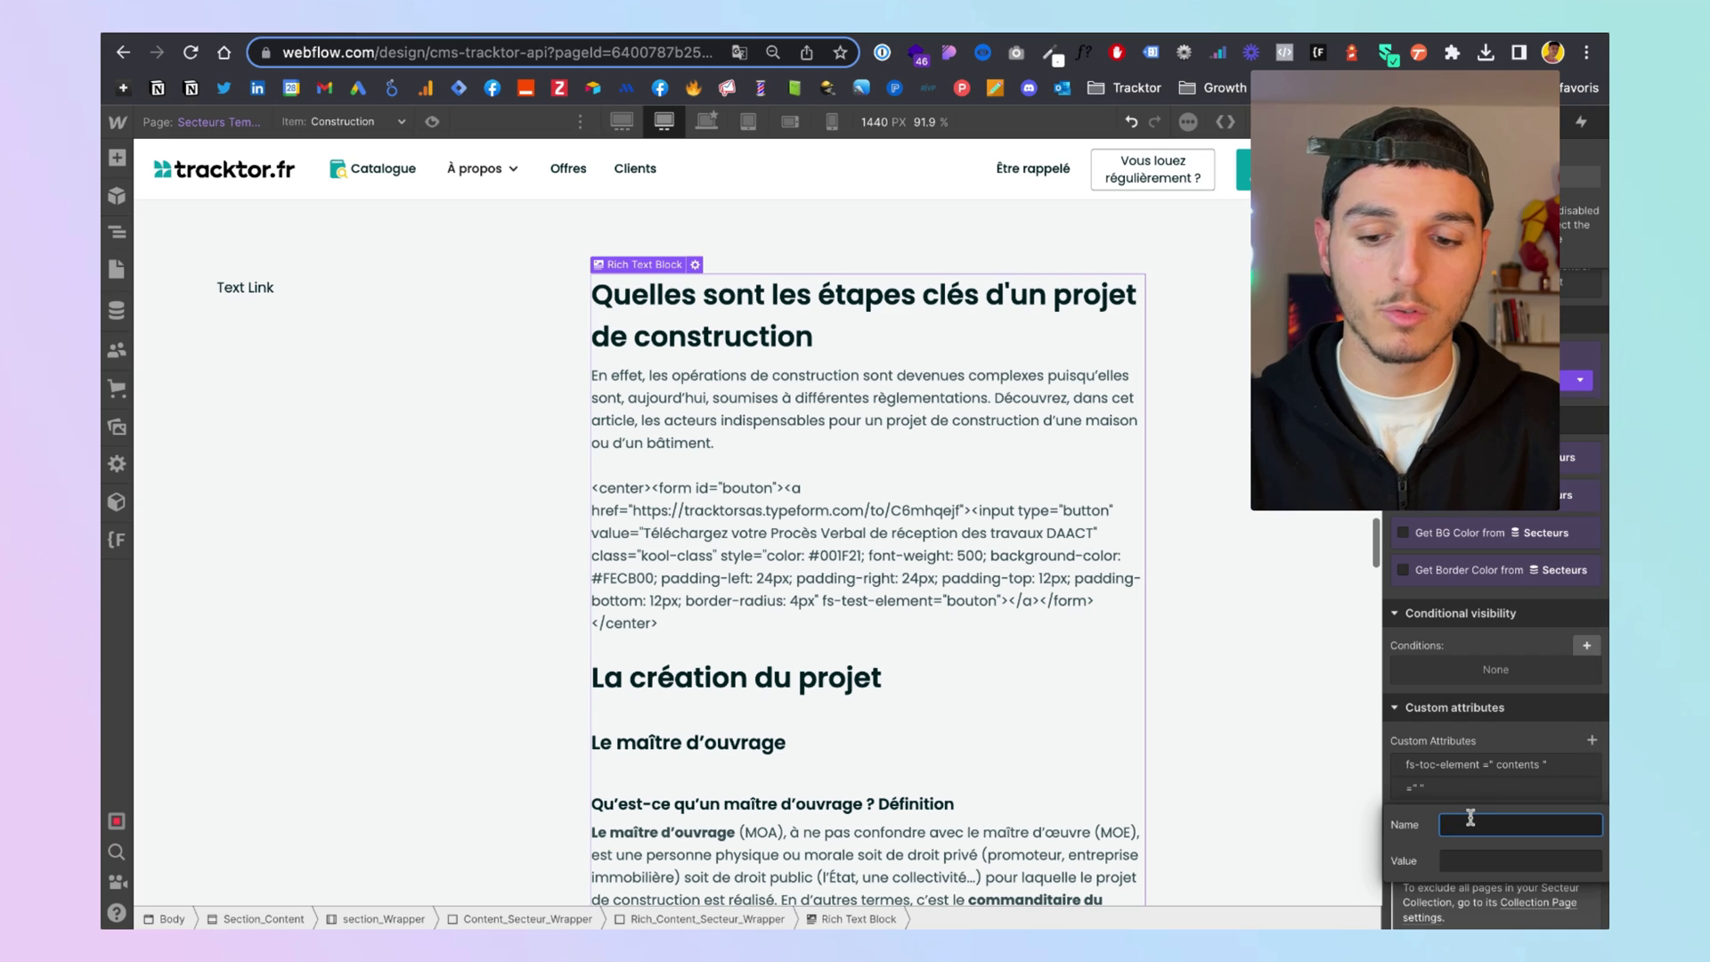
key(super+v)
click(1518, 860)
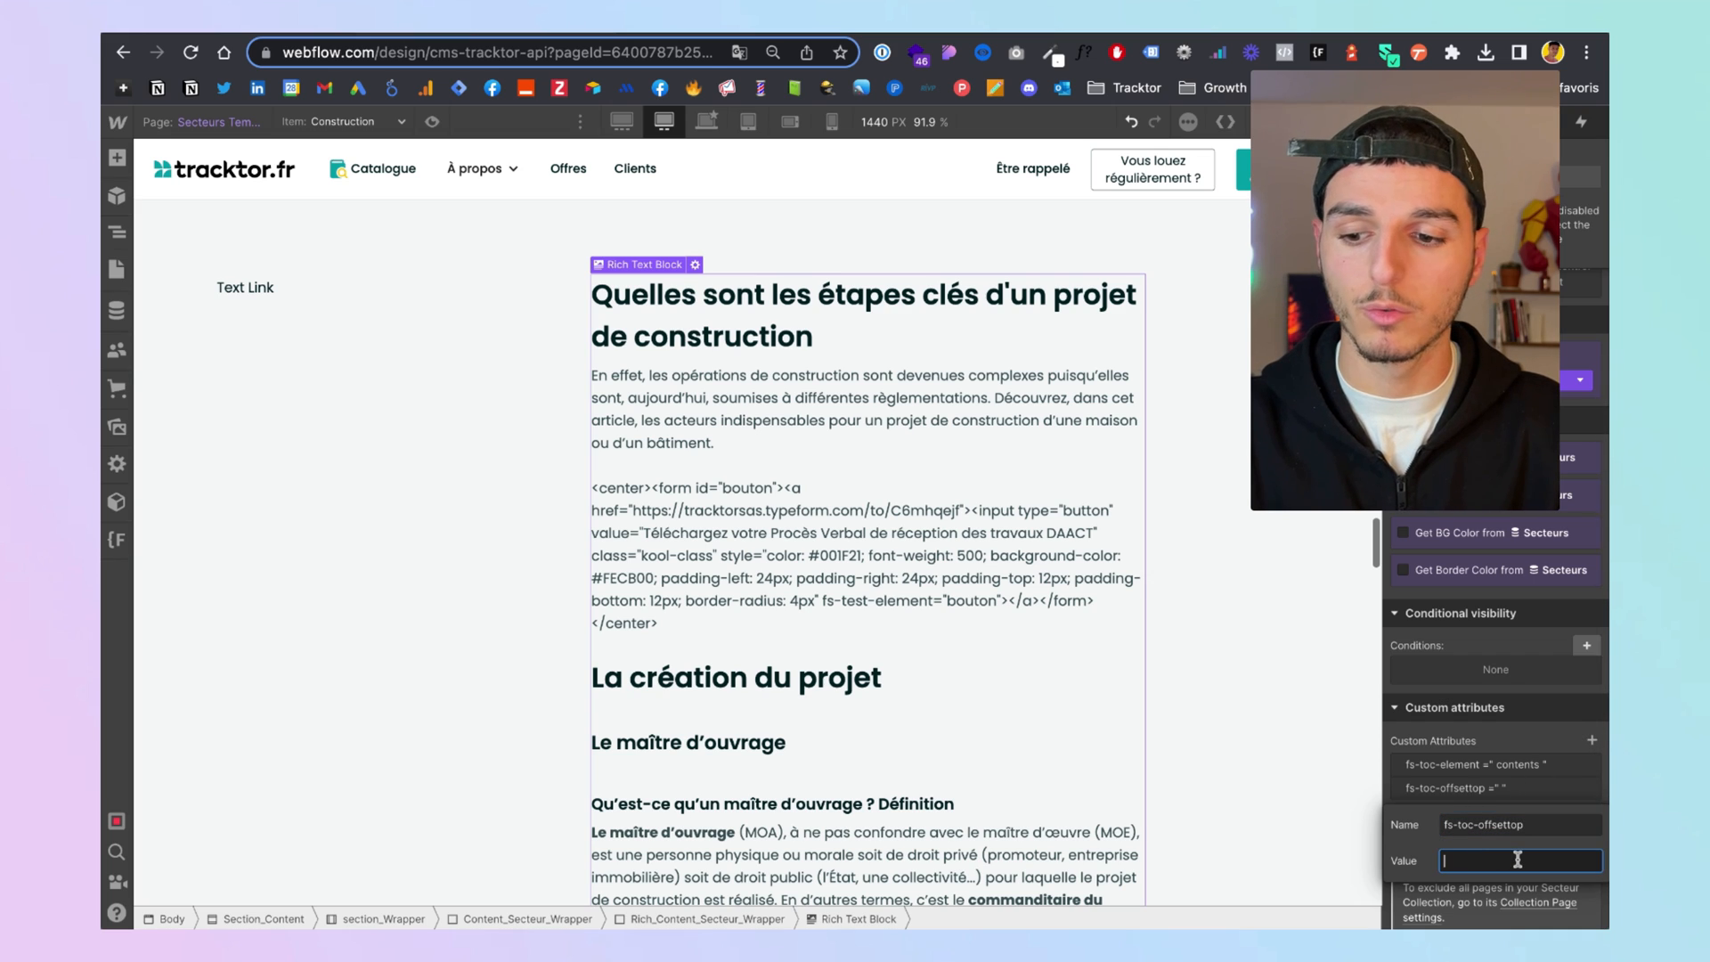
text(6rem)
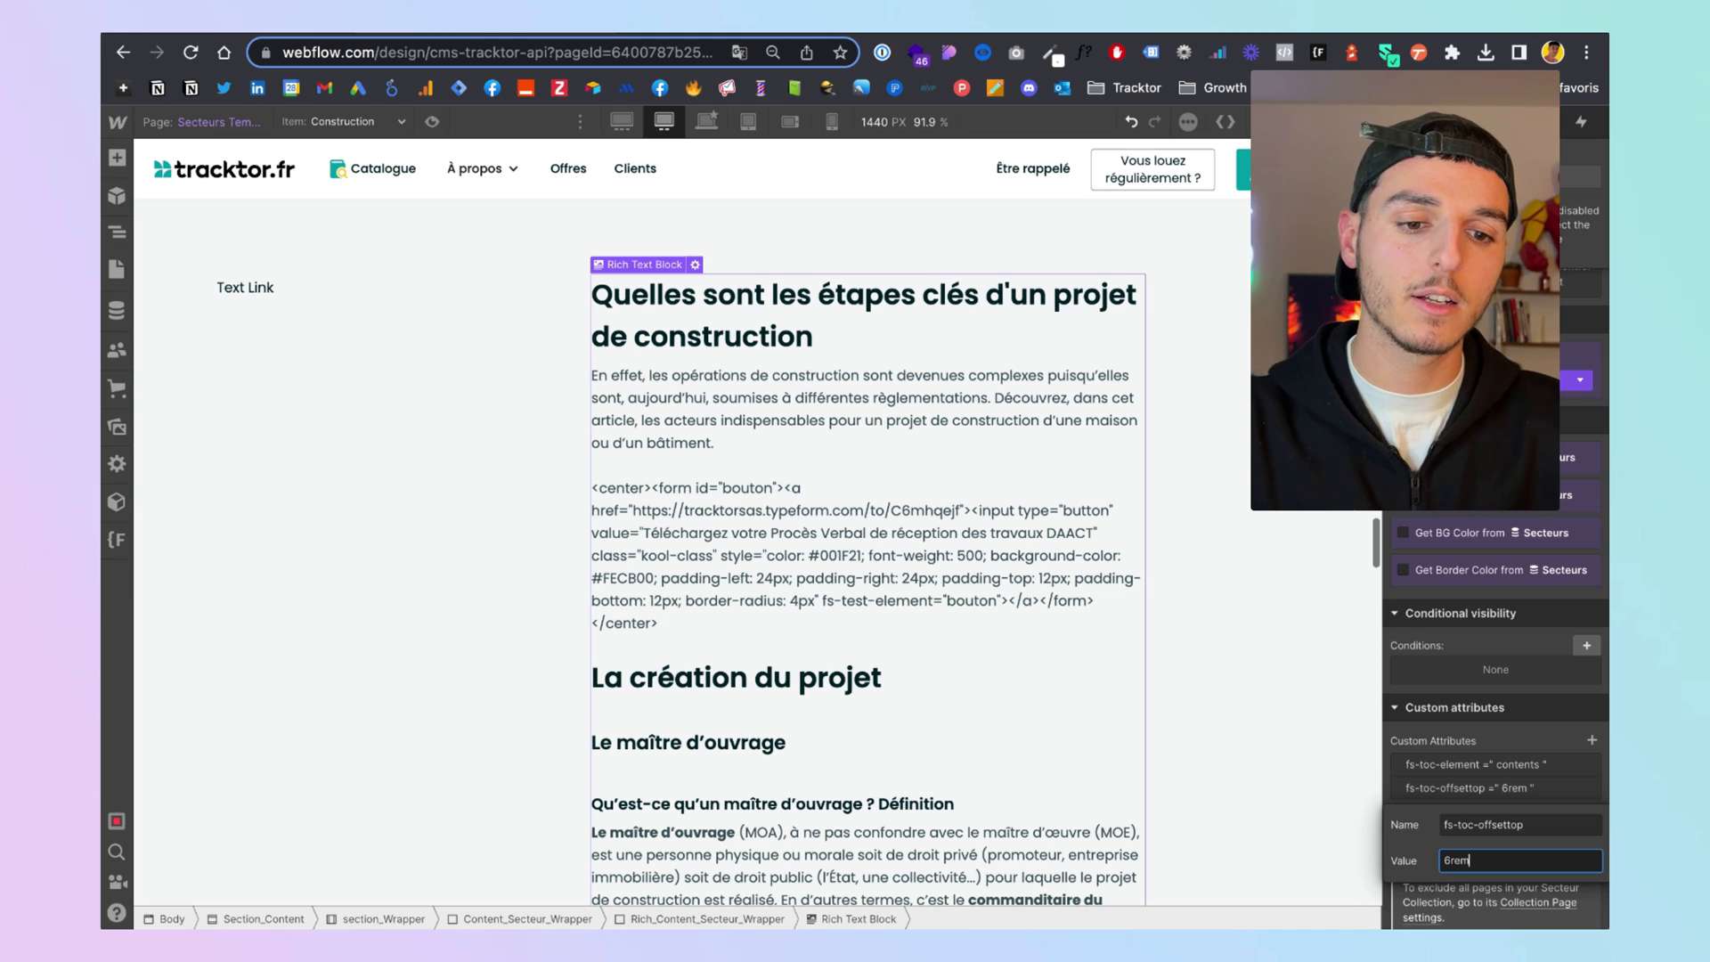
key(Return)
Publish the site with the new offset attribute and open the live Construction page
scroll(905, 504, down, 15)
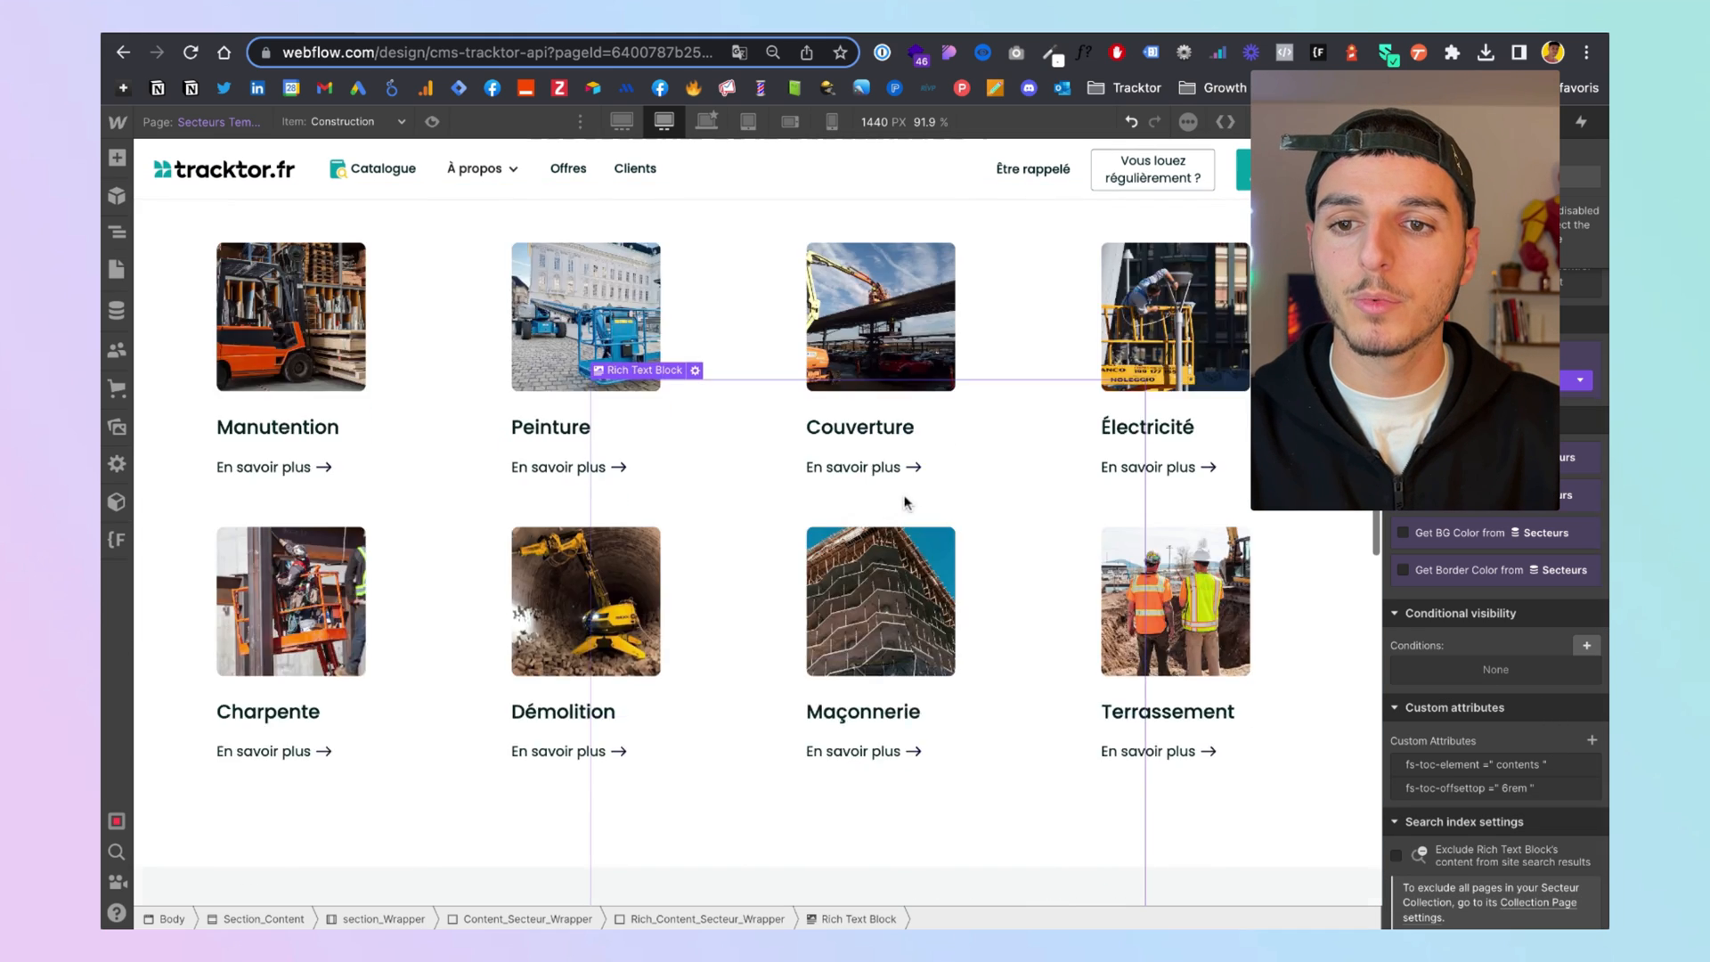
scroll(905, 503, up, 6)
key(shift+p)
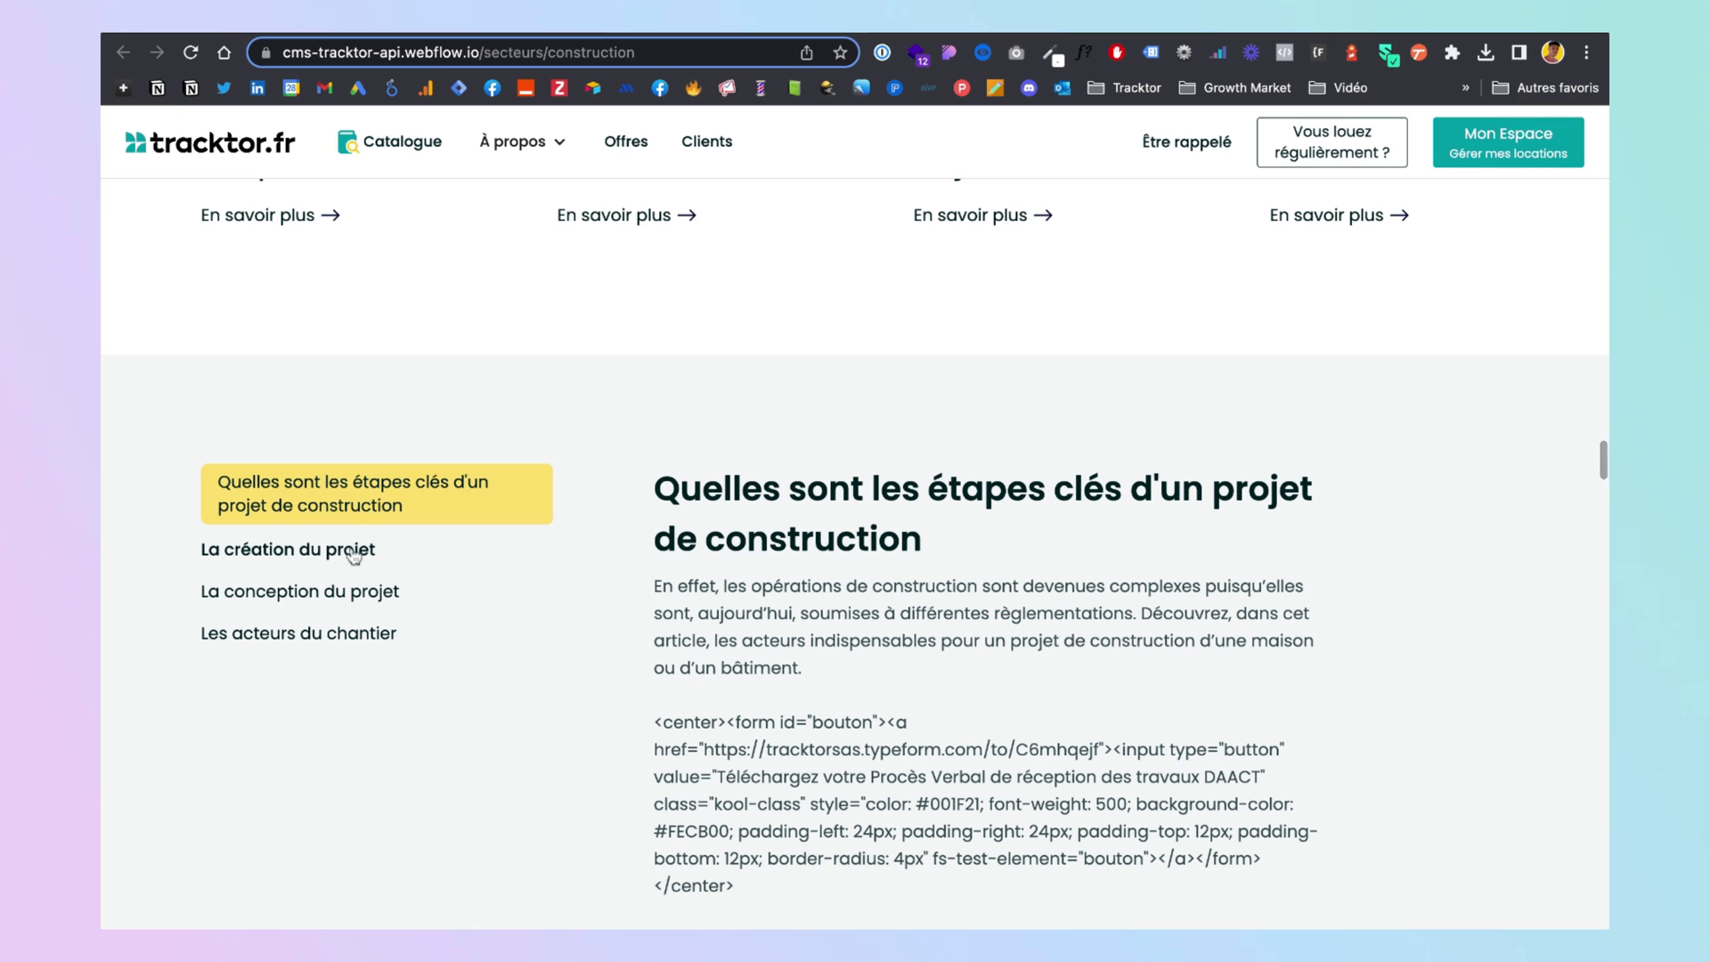
Follow each of the four table of contents links on the live page to check the heading offset below the header
click(316, 553)
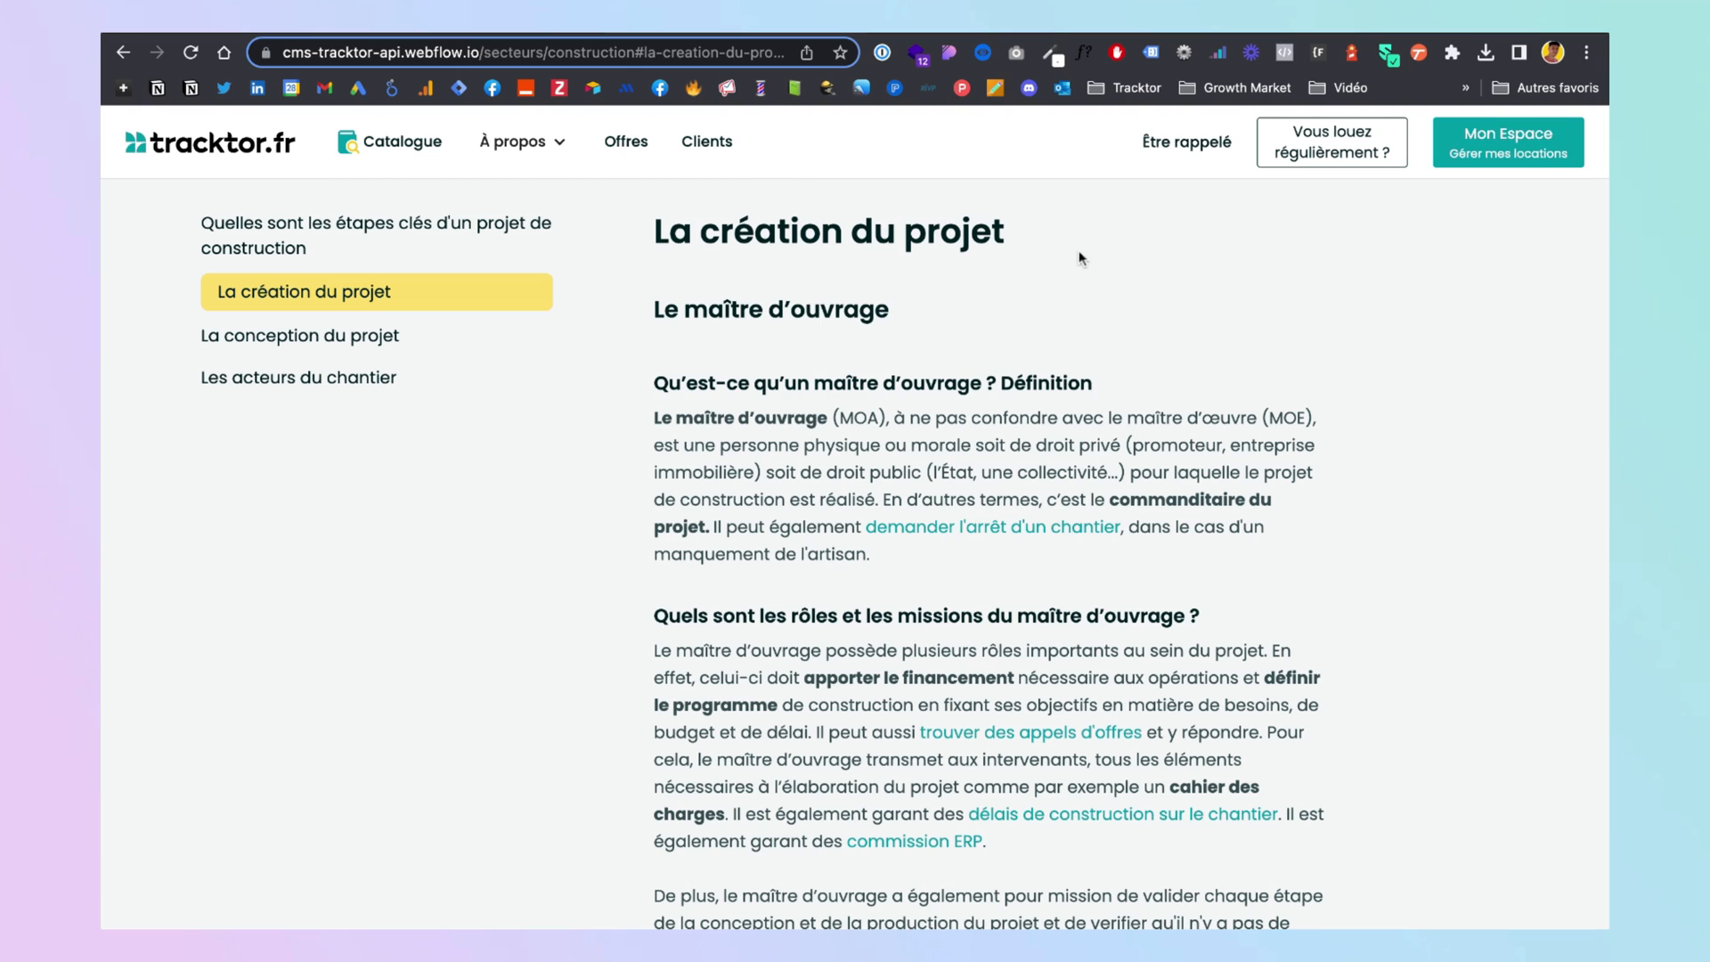
click(382, 344)
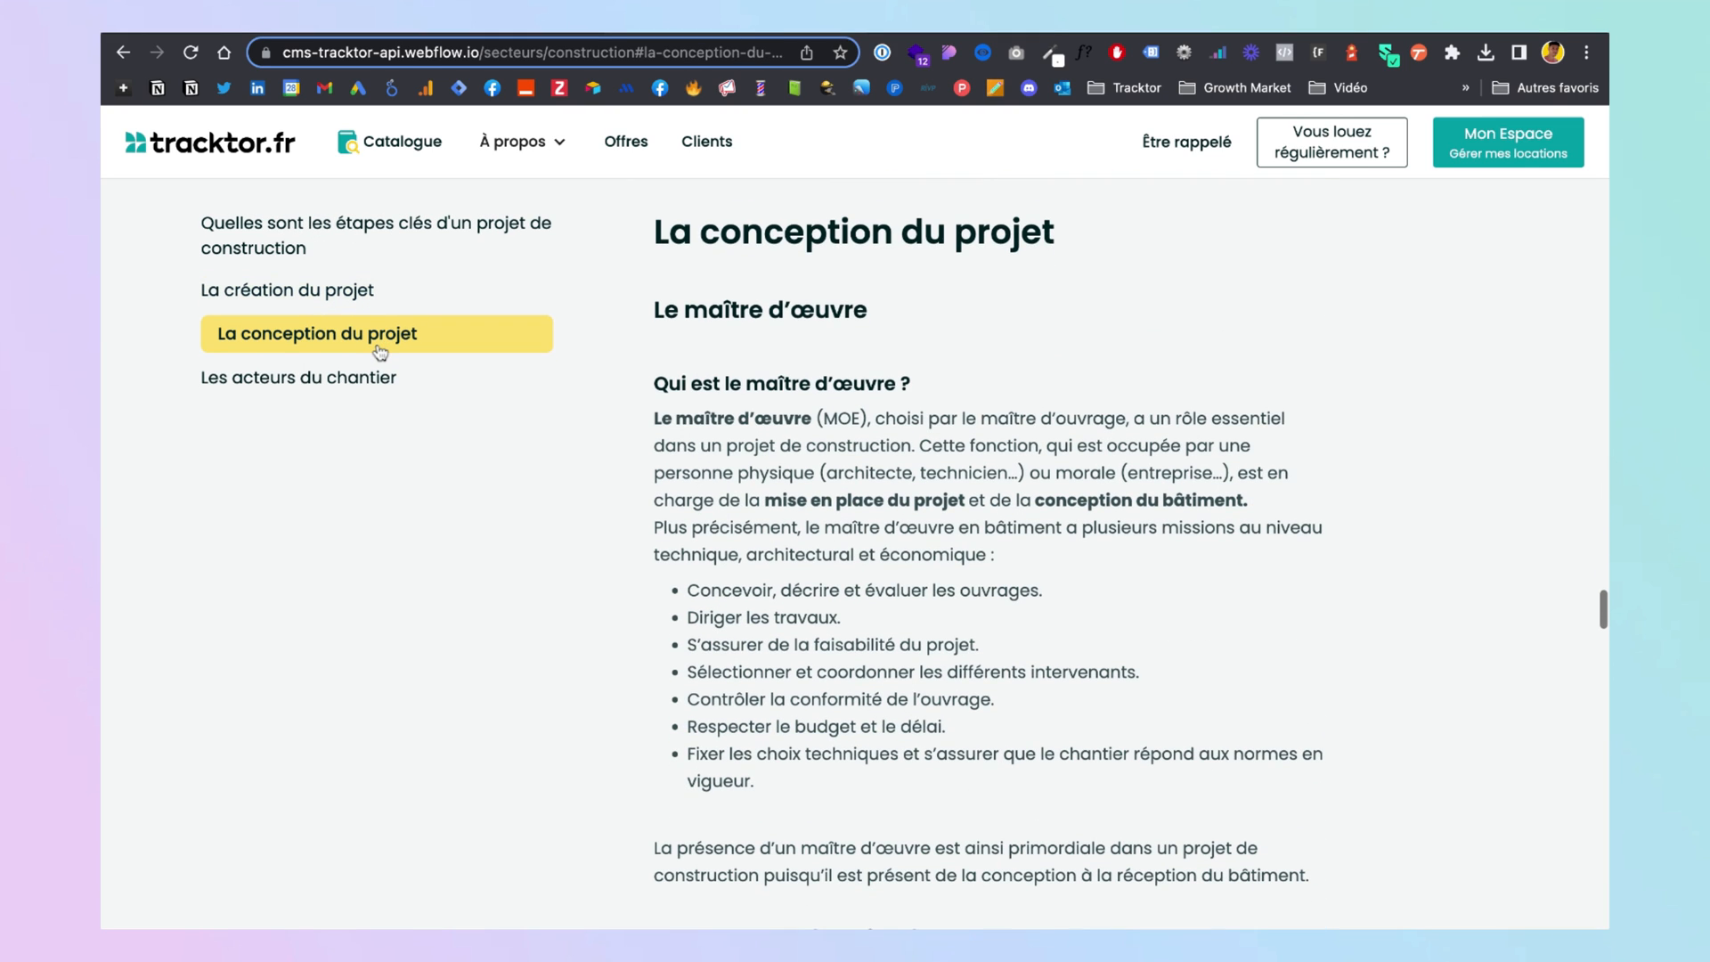
click(346, 383)
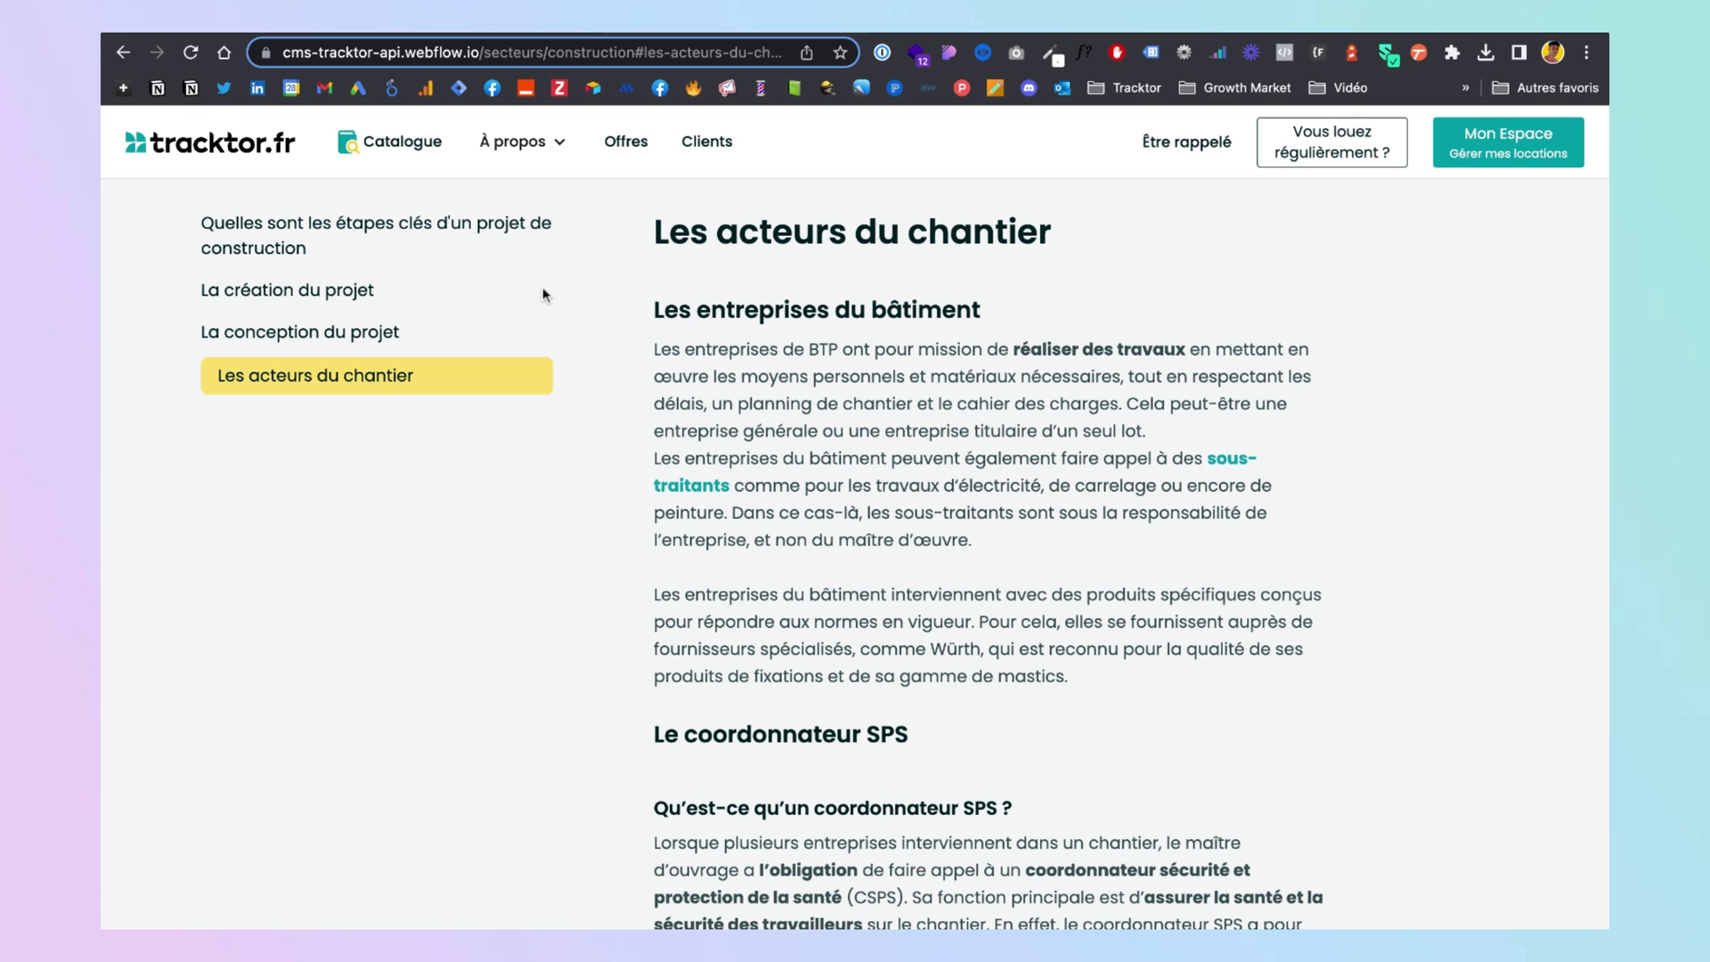
click(429, 249)
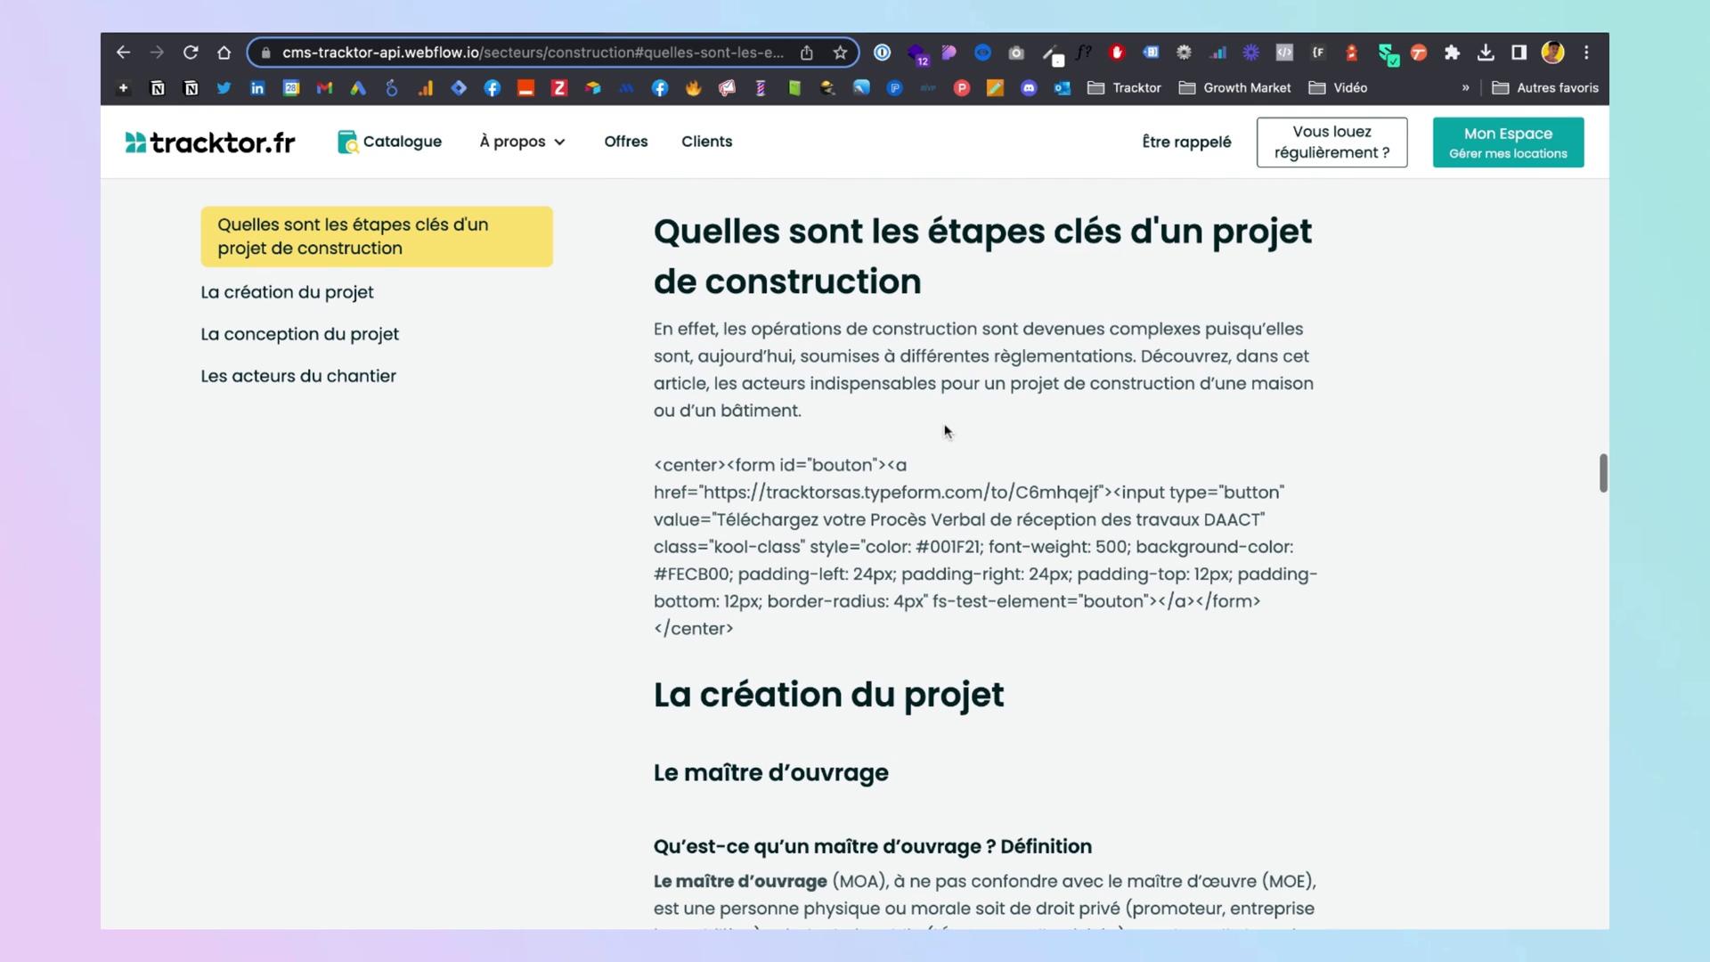